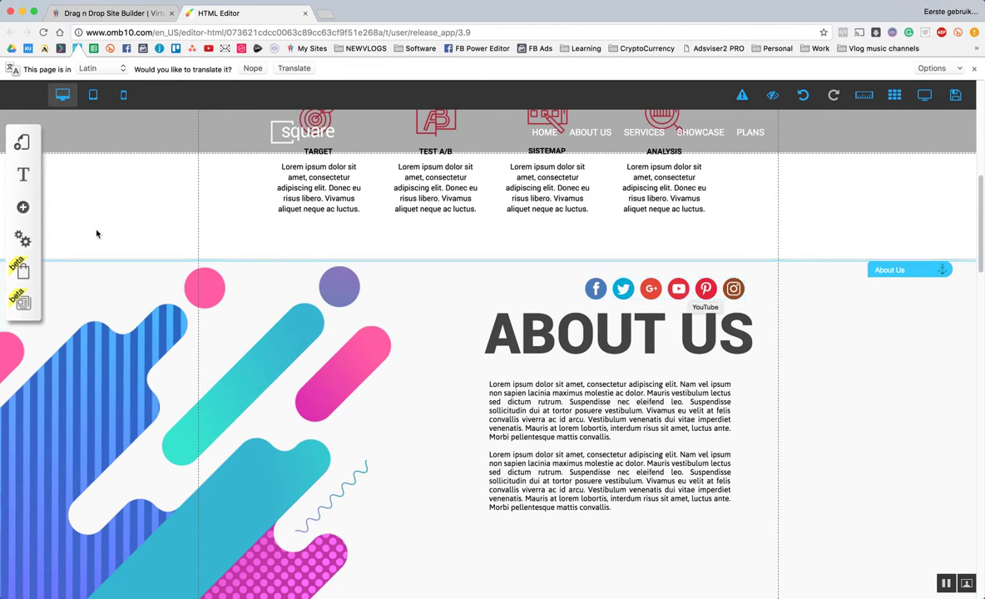
Place a Rounded (Colorful) social bar from the Social elements in the About Us section and delete that new bar.
click(21, 207)
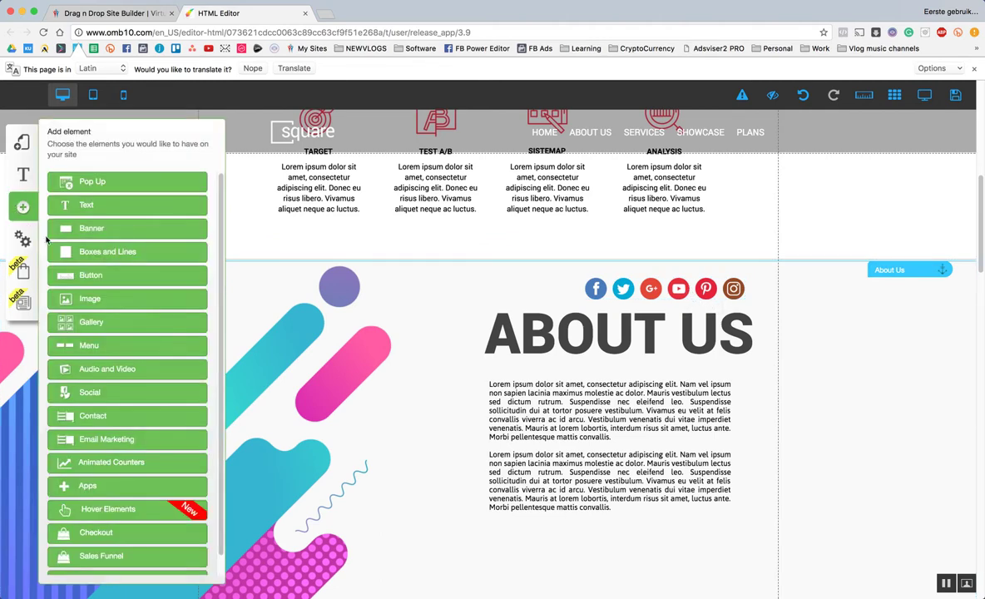
scroll(131, 512, down, 2)
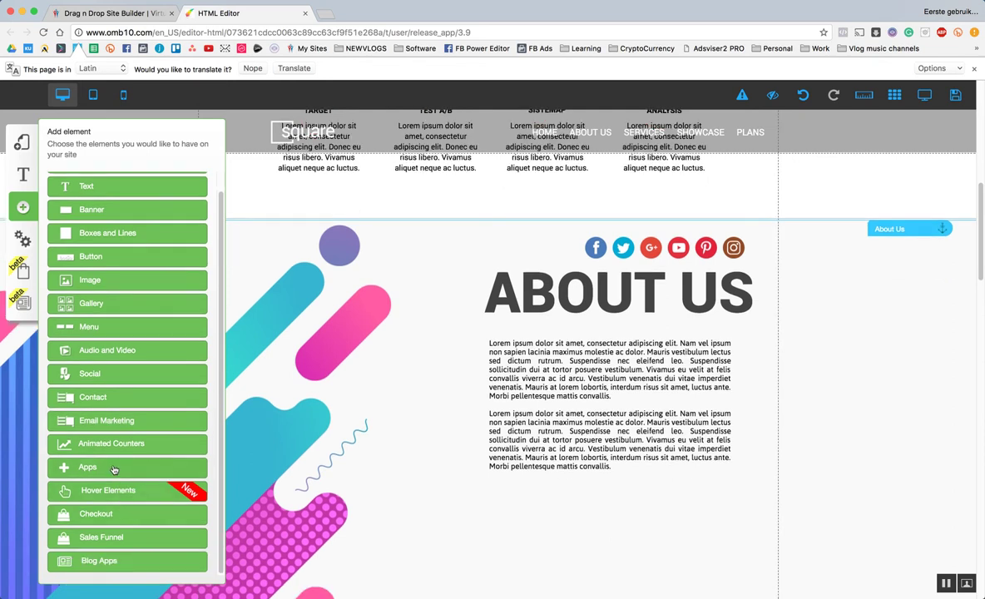
click(106, 376)
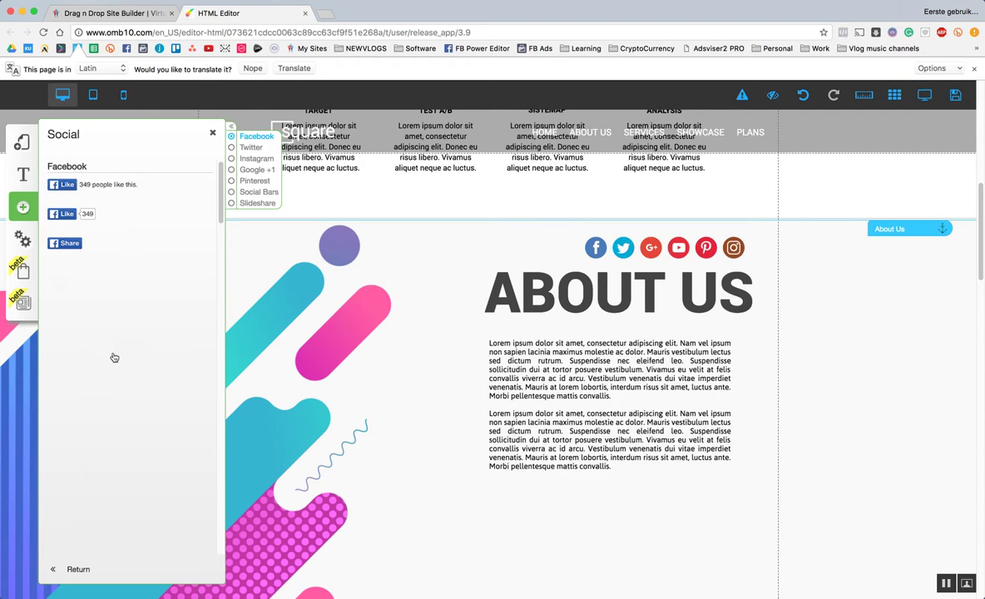
scroll(117, 228, down, 3)
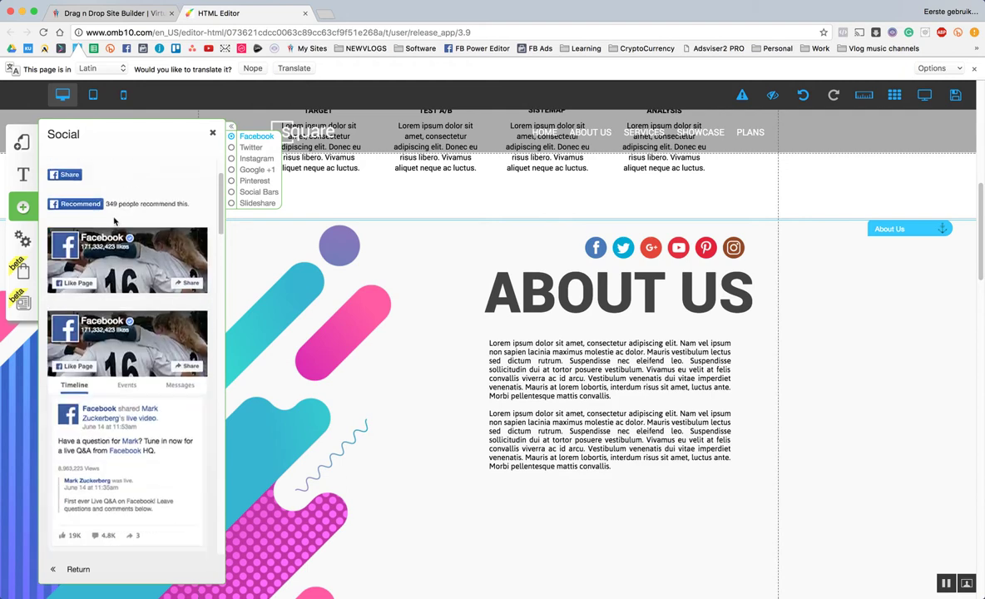
scroll(117, 228, down, 7)
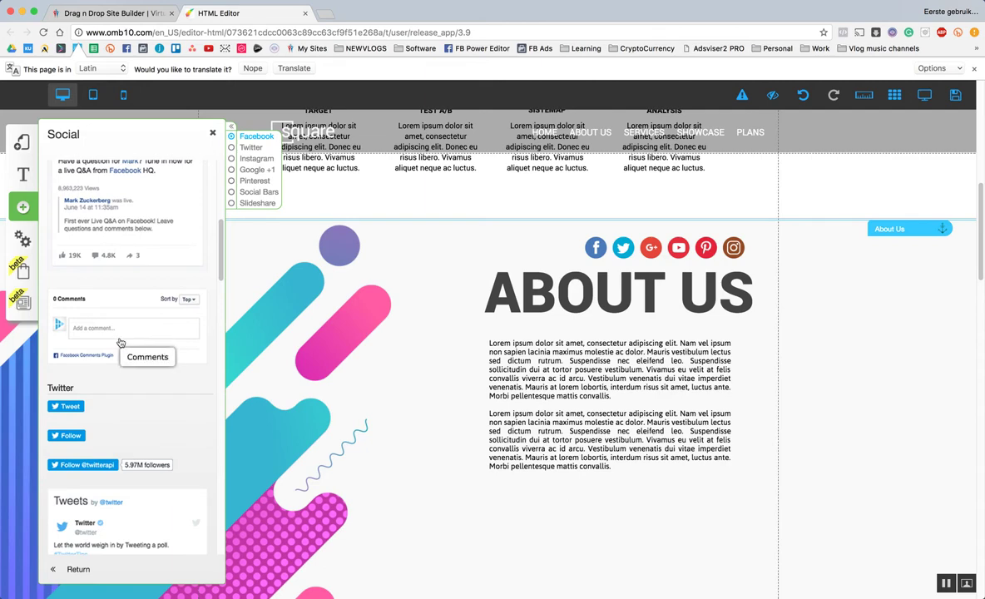
scroll(117, 339, down, 10)
scroll(117, 339, down, 20)
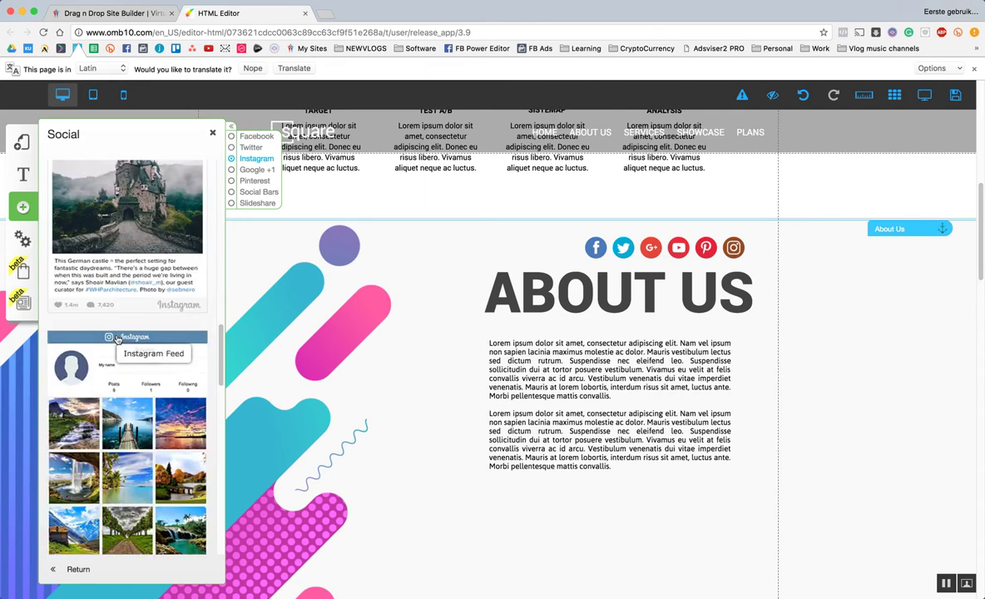
scroll(118, 340, down, 8)
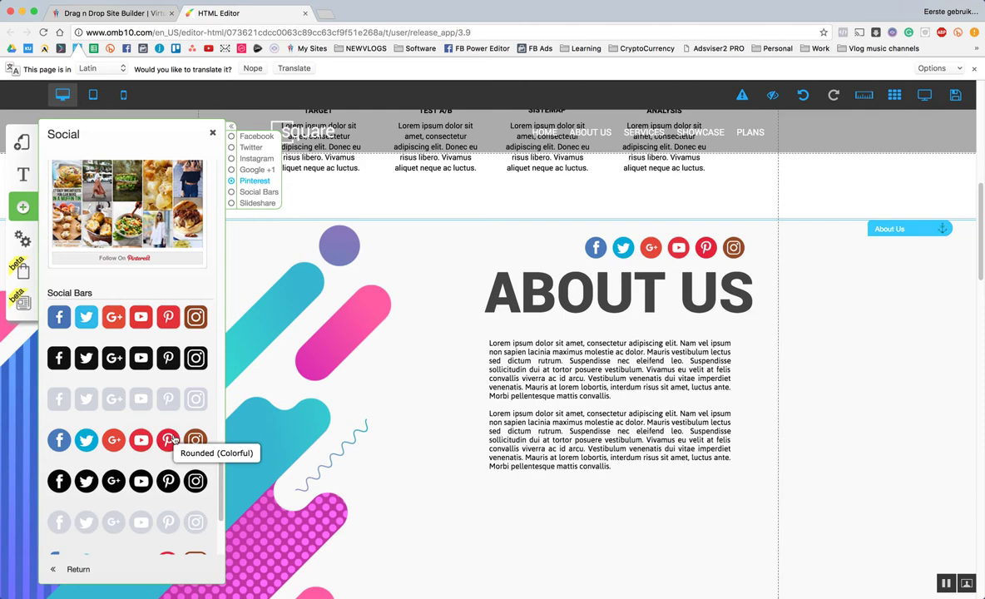
drag(170, 439, 533, 343)
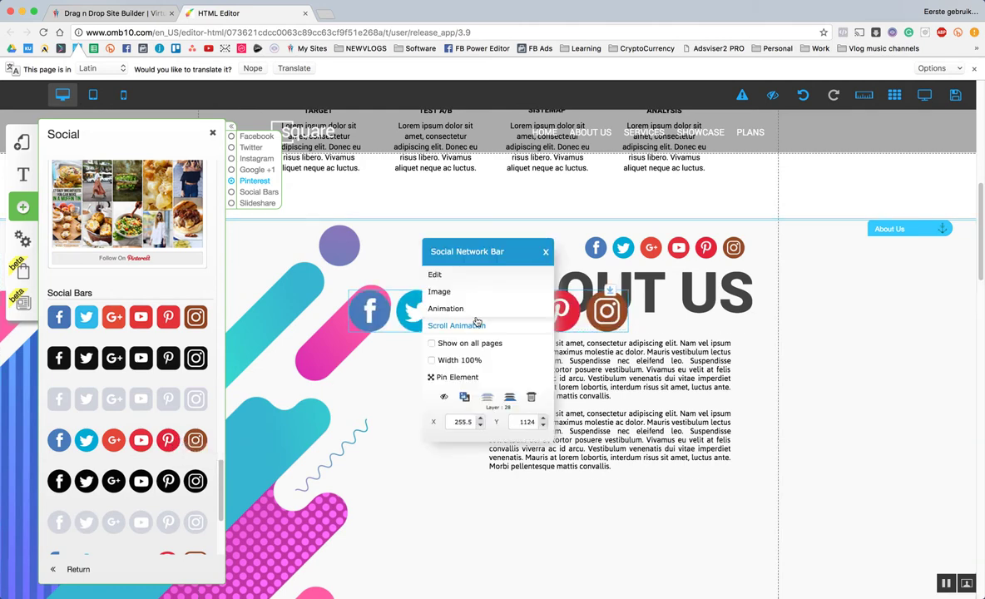
click(531, 397)
click(824, 293)
Try a size of 31 px, spacing of 33 px and Vertical position on the existing social bar above the ABOUT US heading.
click(704, 247)
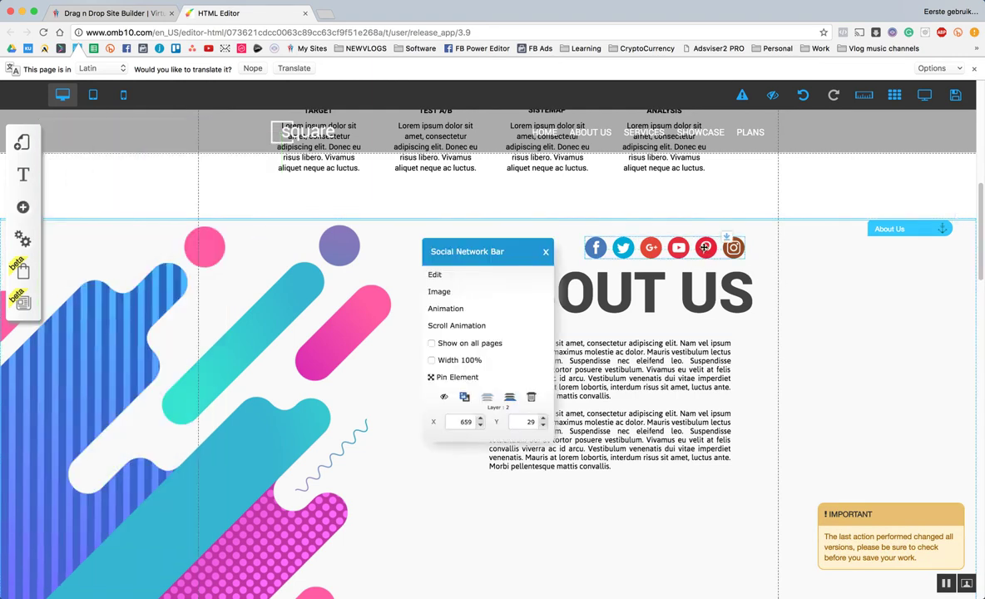
click(449, 275)
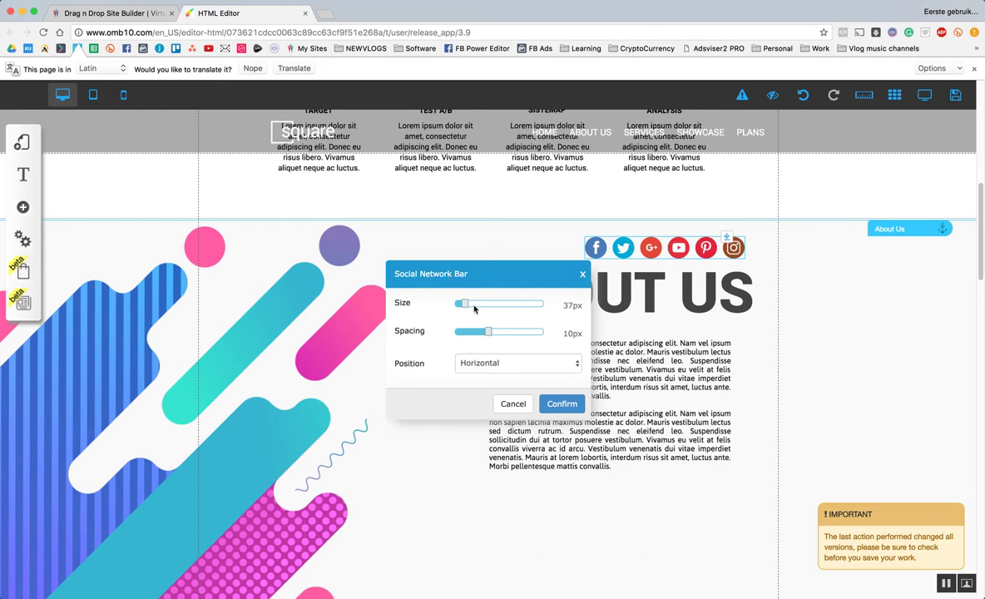
drag(468, 305, 515, 344)
click(509, 364)
click(503, 376)
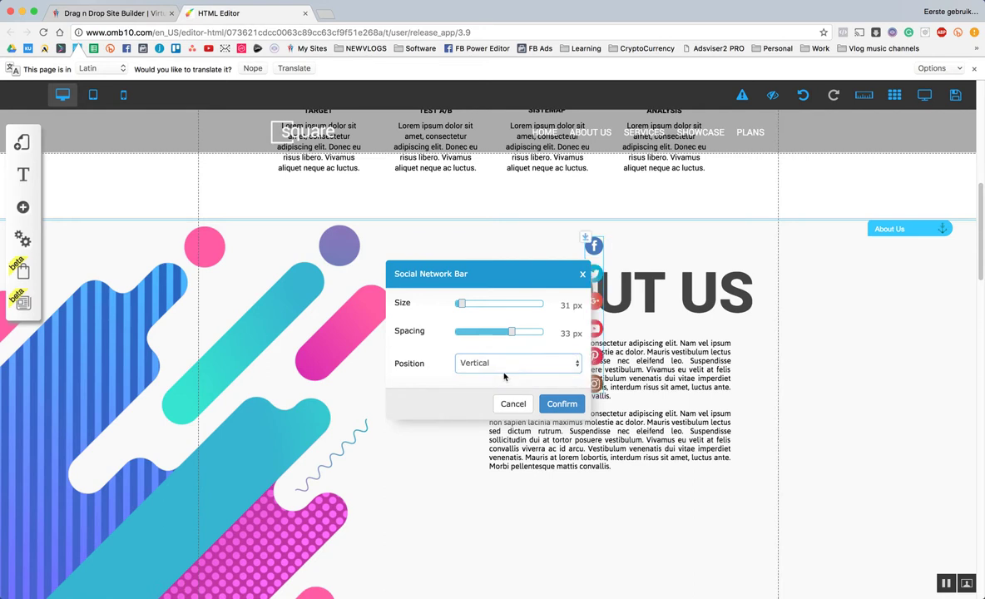
Switch the social bar's position to Horizontal and back to Vertical, and move its settings dialog off the bar.
click(502, 366)
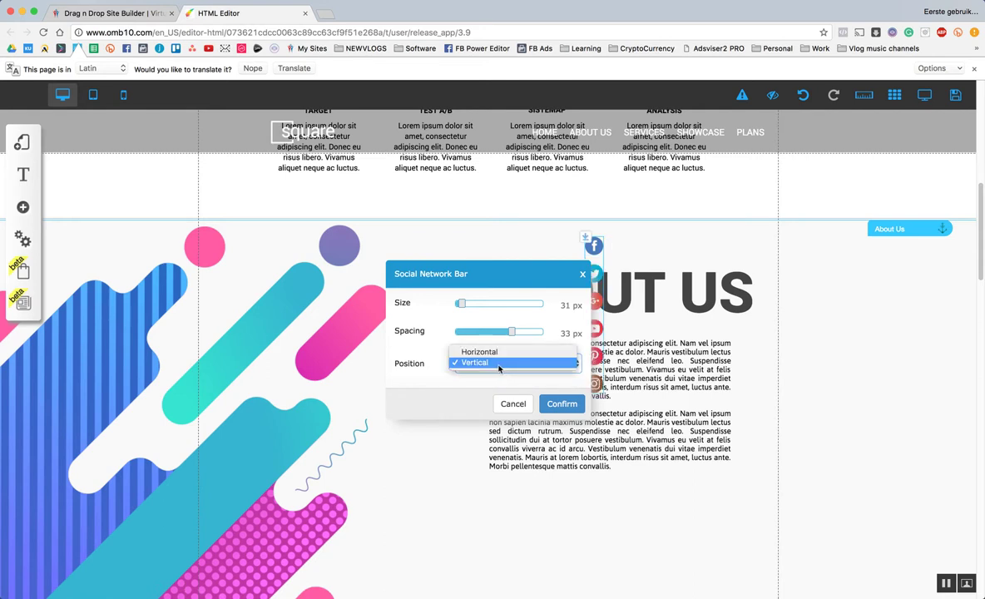
click(496, 350)
click(497, 359)
click(492, 363)
click(496, 368)
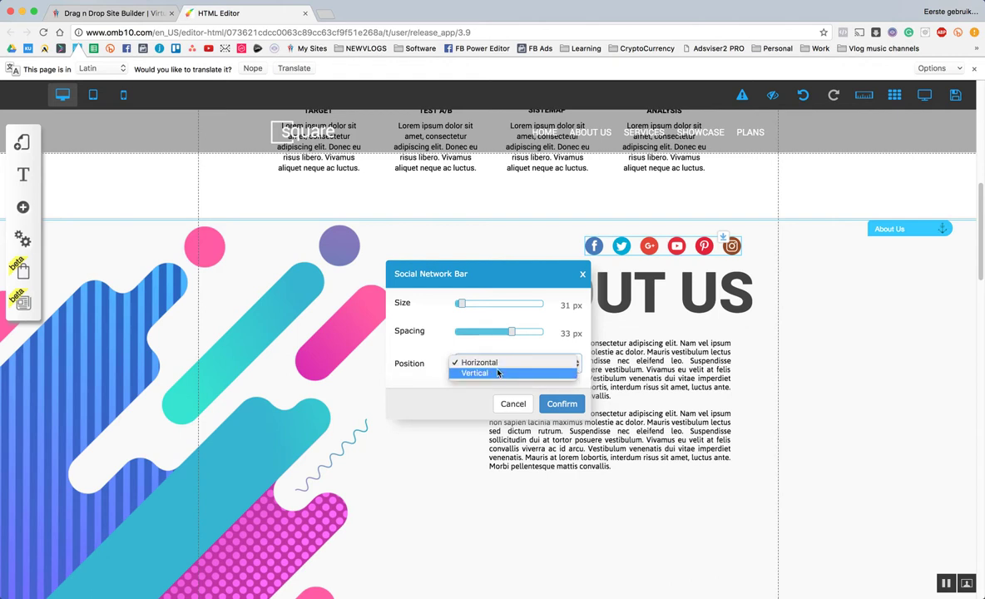
click(498, 374)
drag(519, 281, 340, 240)
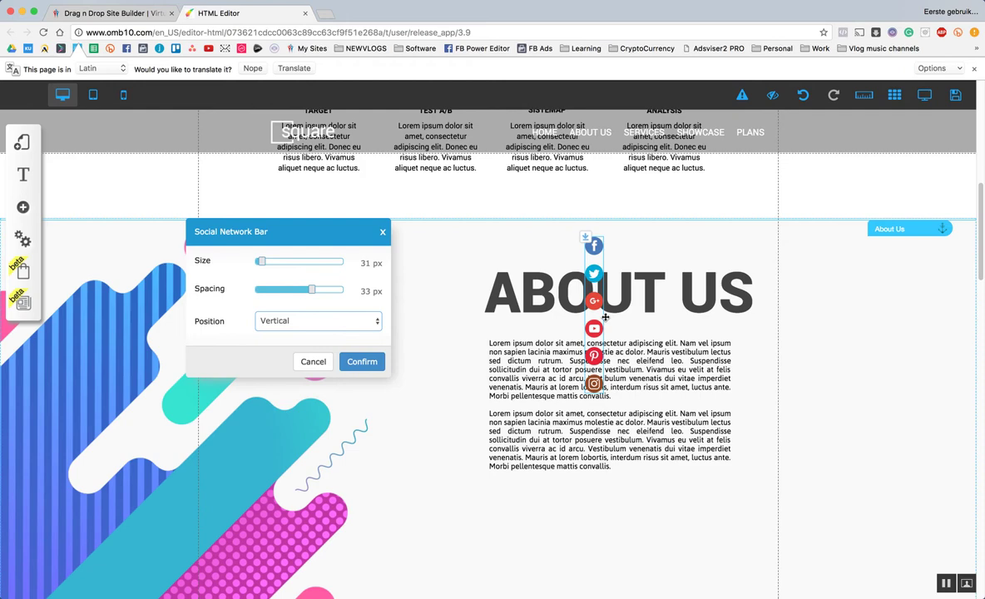
Move the social bar beside the About Us text and back above the heading, at about X 671, Y 24.
drag(600, 324, 756, 391)
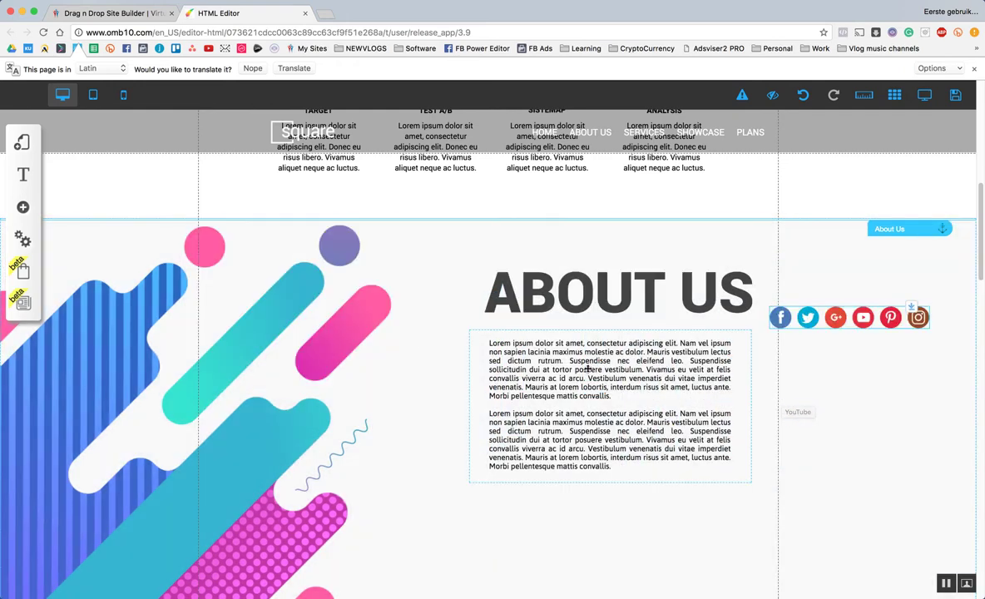
drag(790, 327, 685, 246)
Open the social bar's icon settings and remove the Google+ icon from its icon list.
right_click(684, 246)
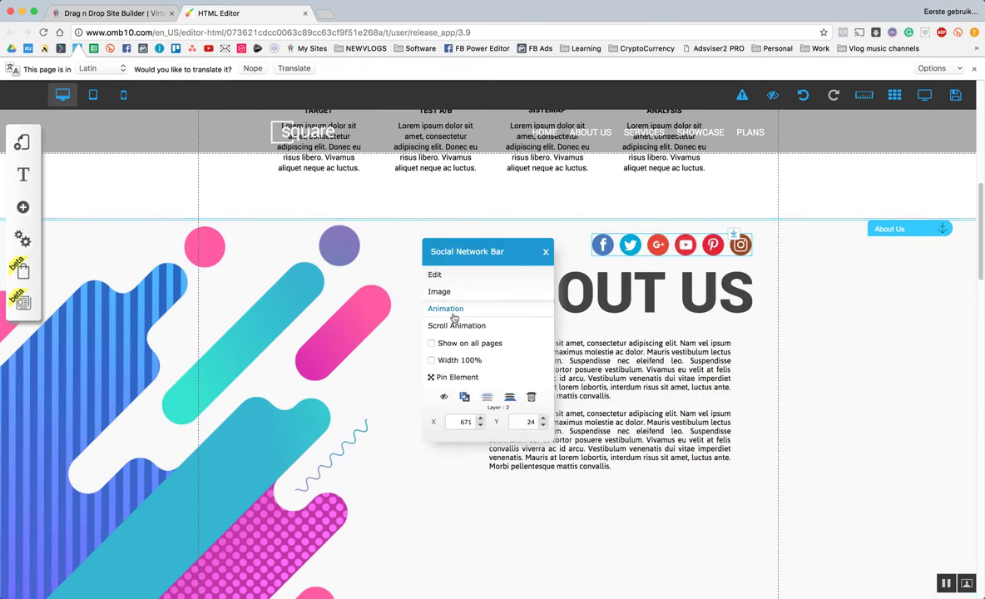
click(440, 292)
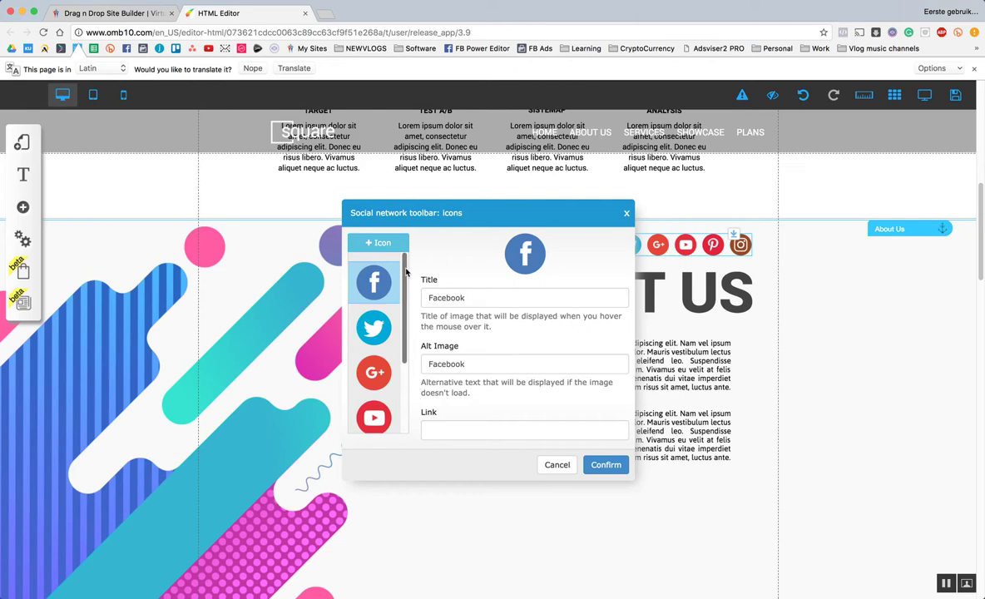
scroll(401, 307, down, 3)
scroll(401, 307, up, 3)
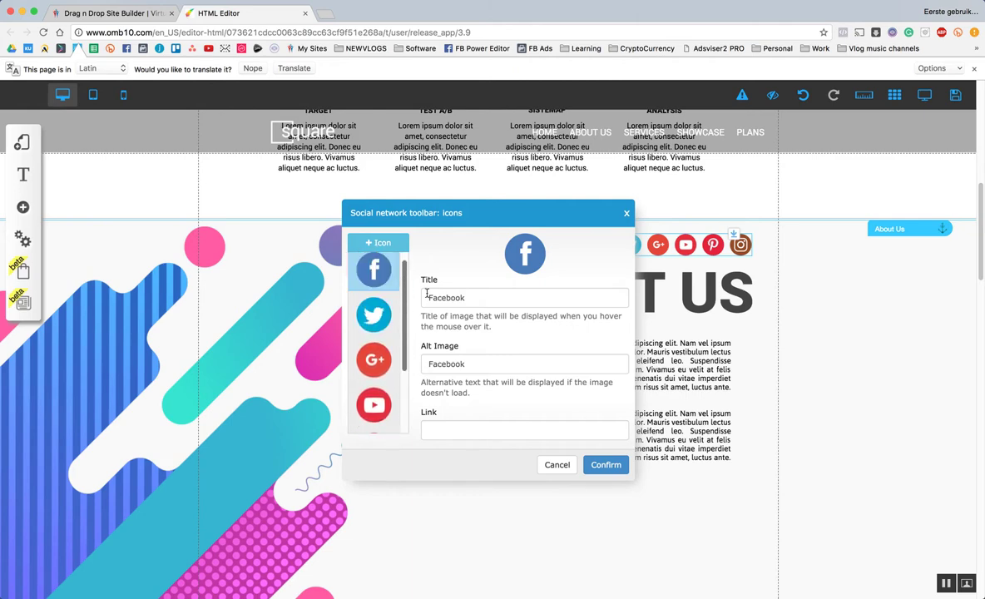
scroll(448, 312, down, 3)
scroll(448, 312, up, 4)
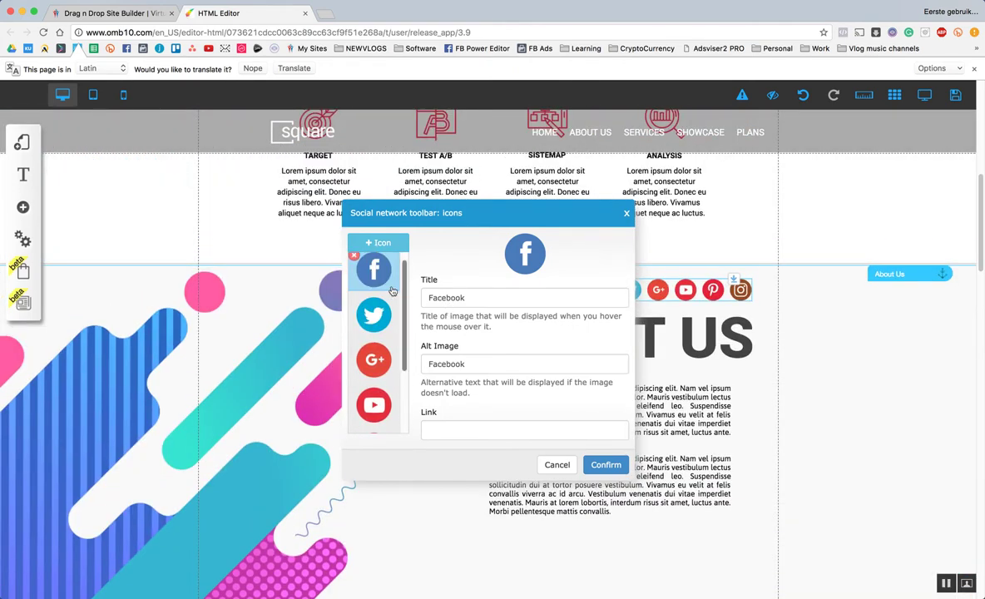
scroll(383, 285, up, 1)
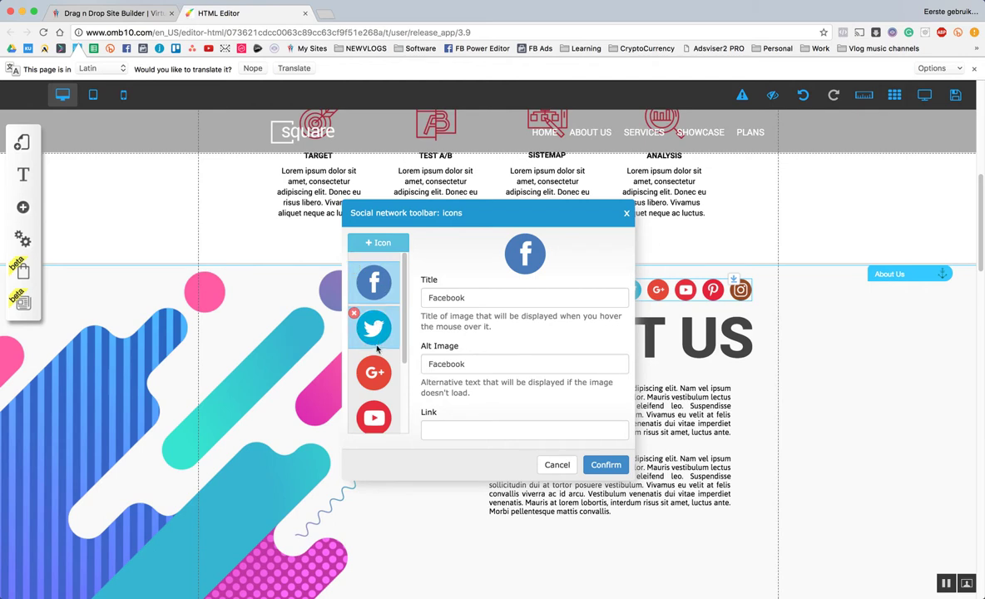
mouse_move(357, 354)
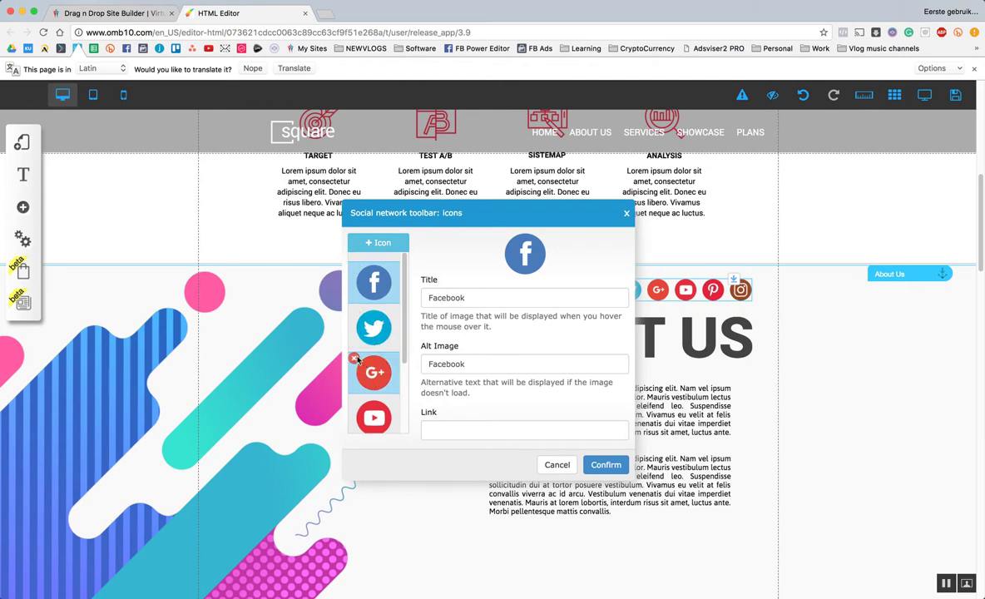
click(355, 359)
click(606, 118)
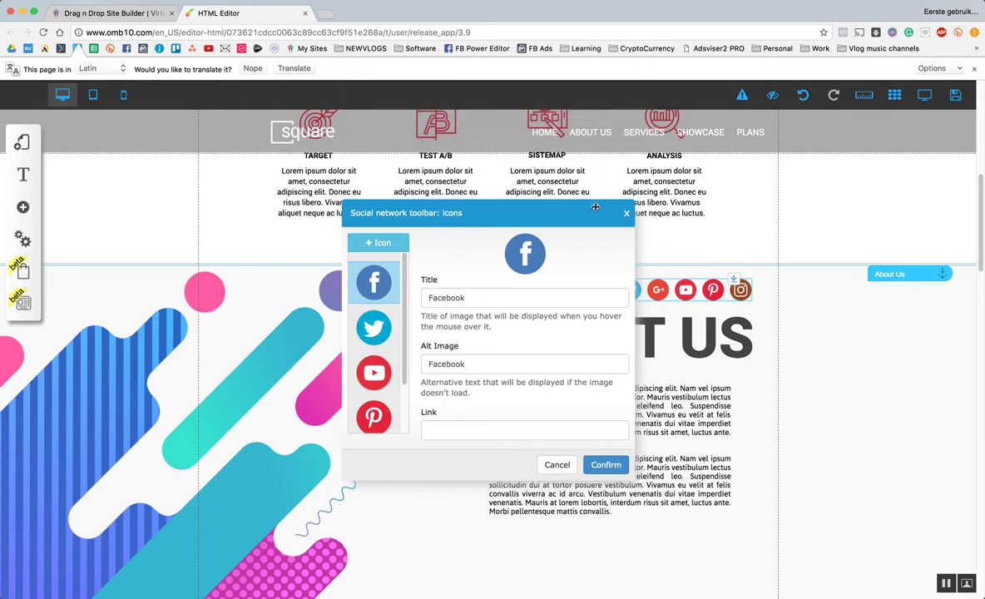
Move the icon settings dialog off the social bar and remove the Pinterest icon from the list.
drag(568, 219, 382, 229)
click(167, 413)
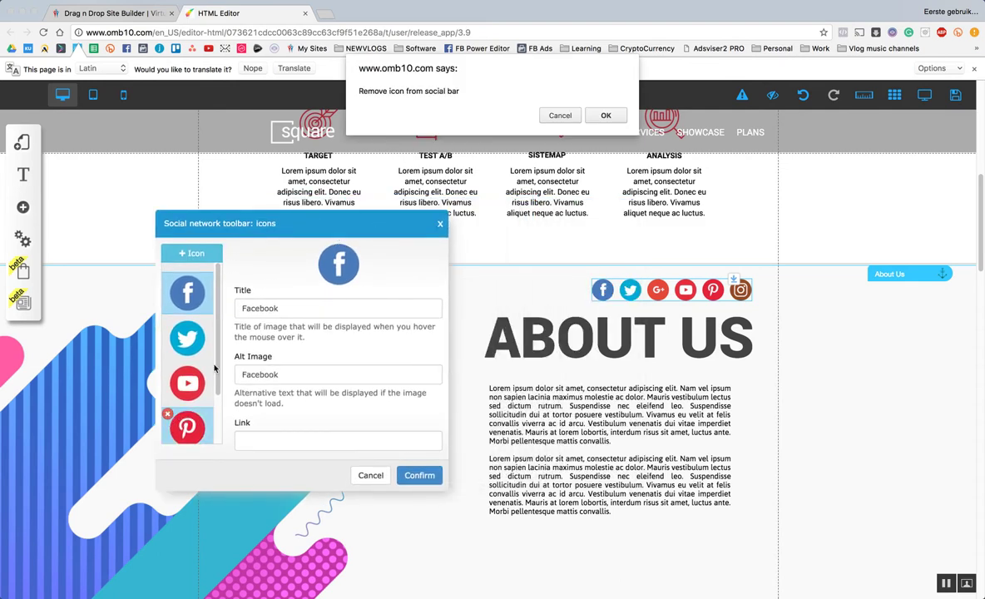
click(605, 114)
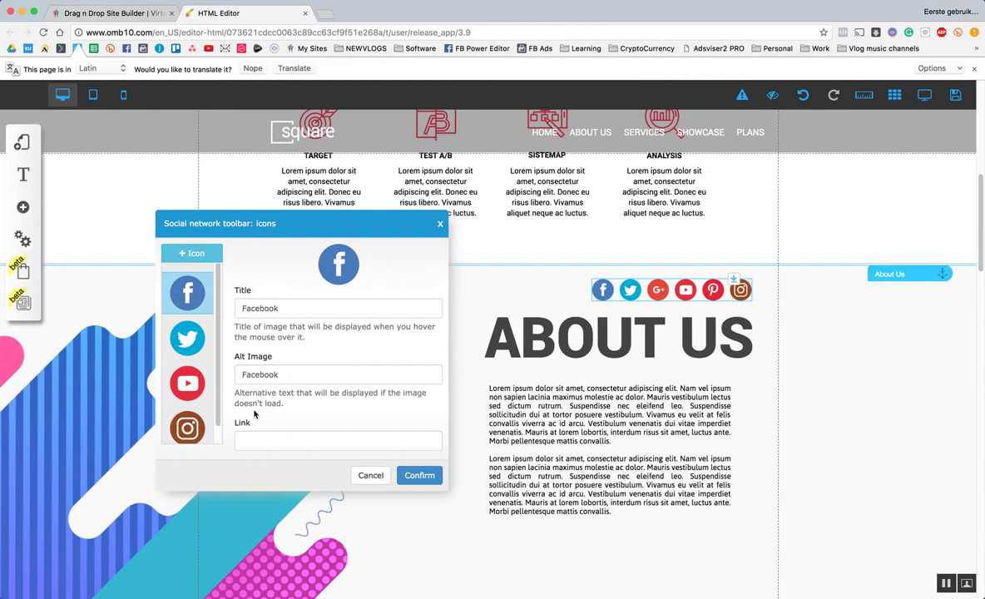
Start adding a new icon to the social bar and show the Icons collection as its source.
scroll(214, 391, down, 2)
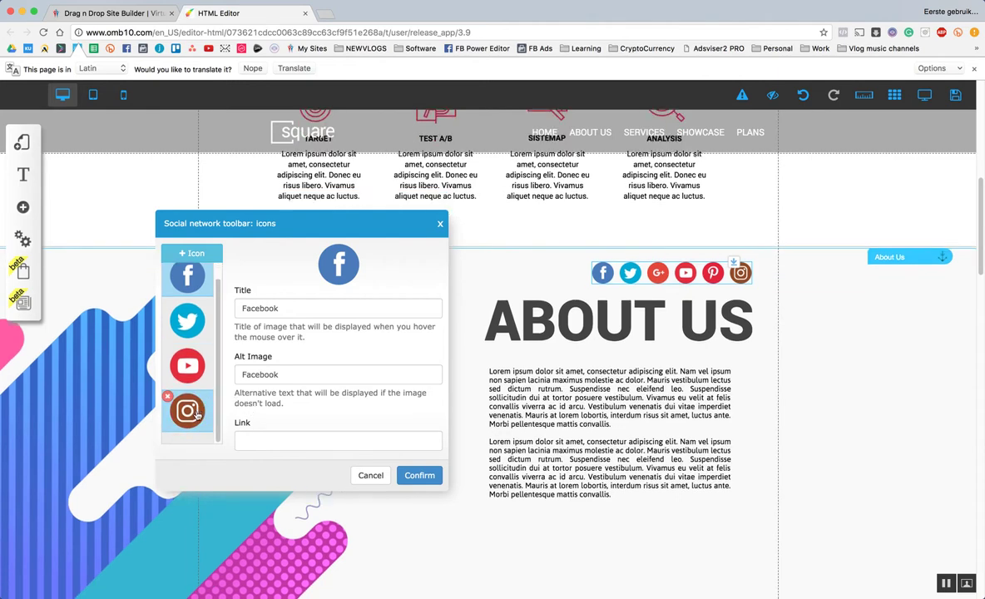
mouse_move(200, 381)
click(188, 253)
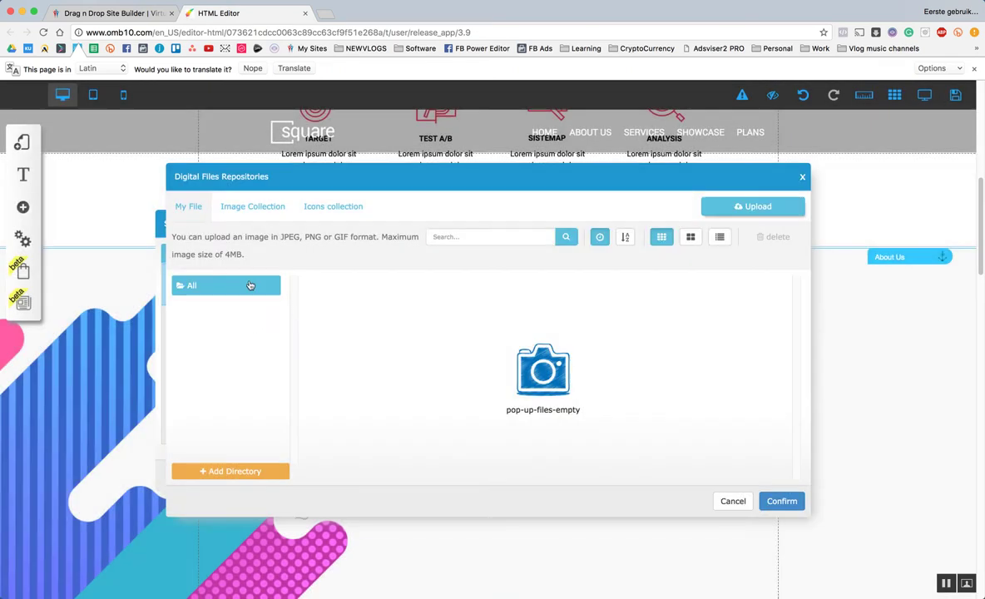
click(252, 207)
click(316, 210)
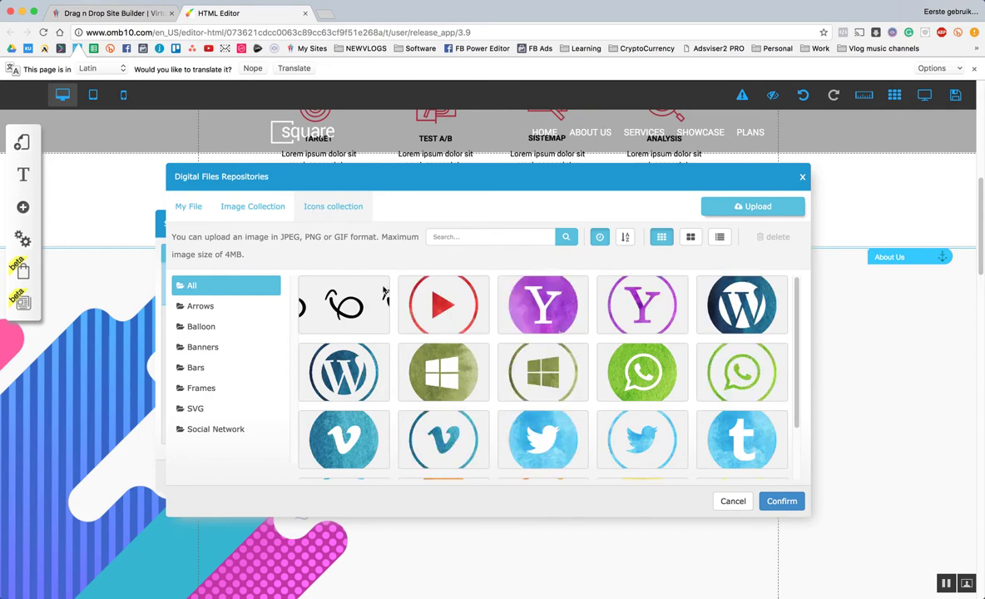
Search the Icons collection for "instagram" and clear the search again.
click(475, 231)
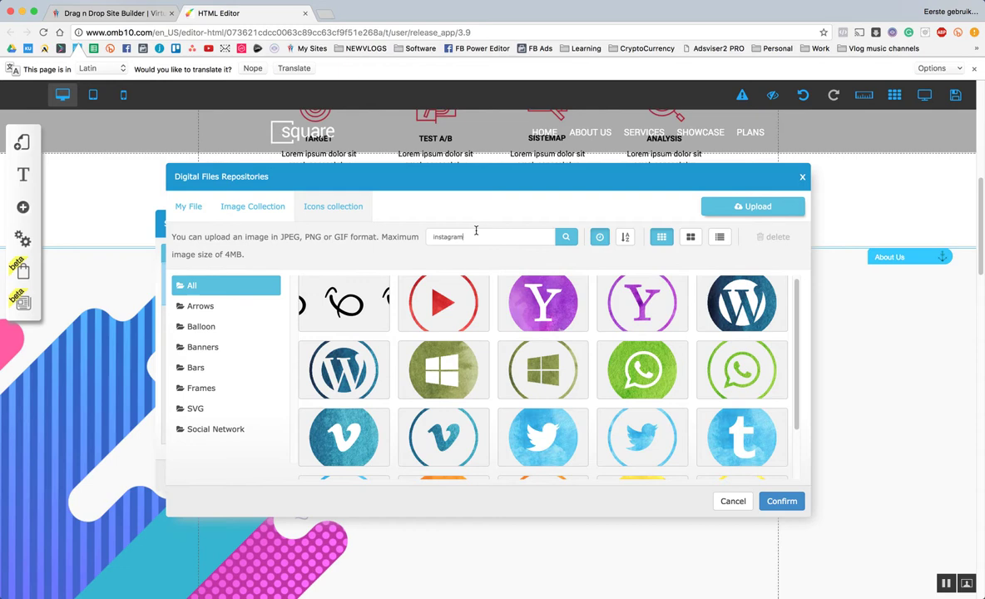
click(559, 235)
drag(476, 237, 382, 225)
key(BackSpace)
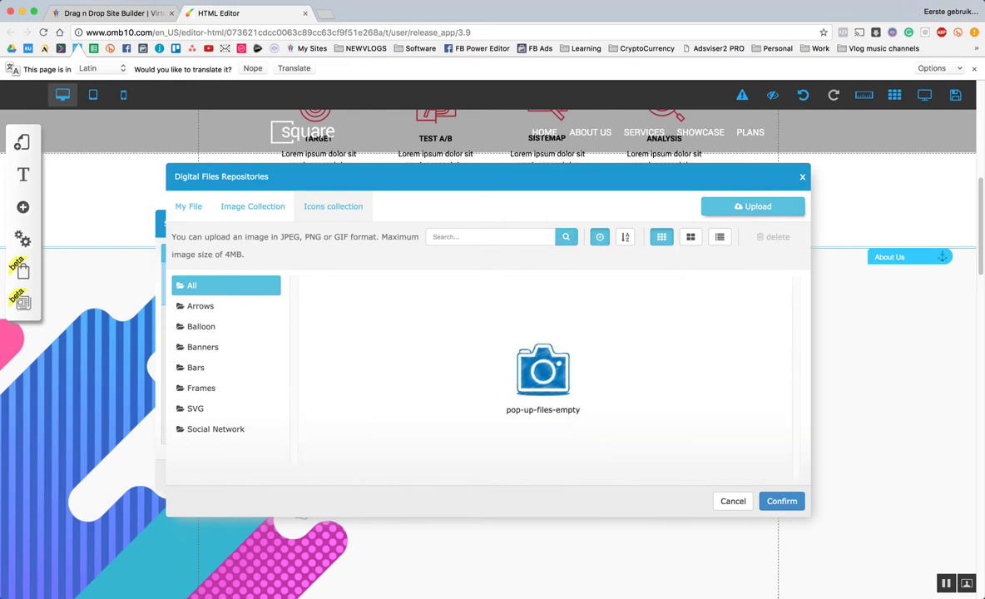
click(566, 237)
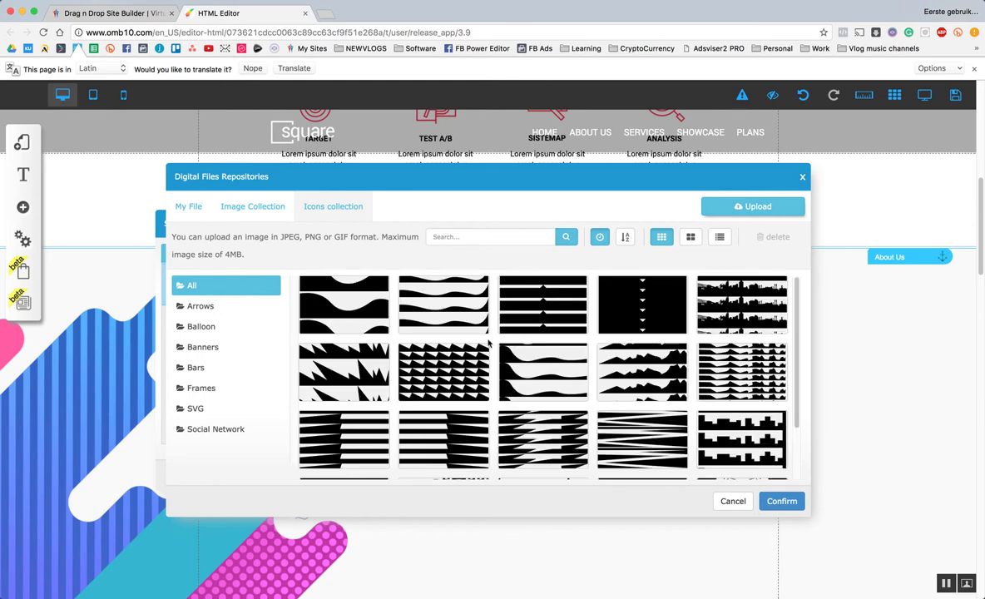
Add the outlined blue Instagram icon from the Icons collection's Social Network category to the social bar's icon list.
click(274, 208)
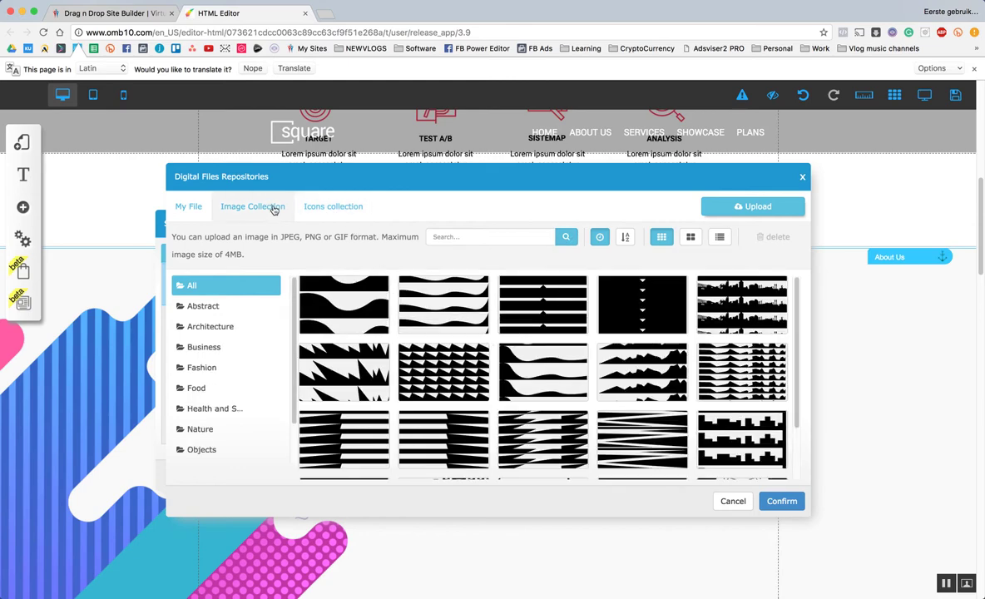
click(333, 207)
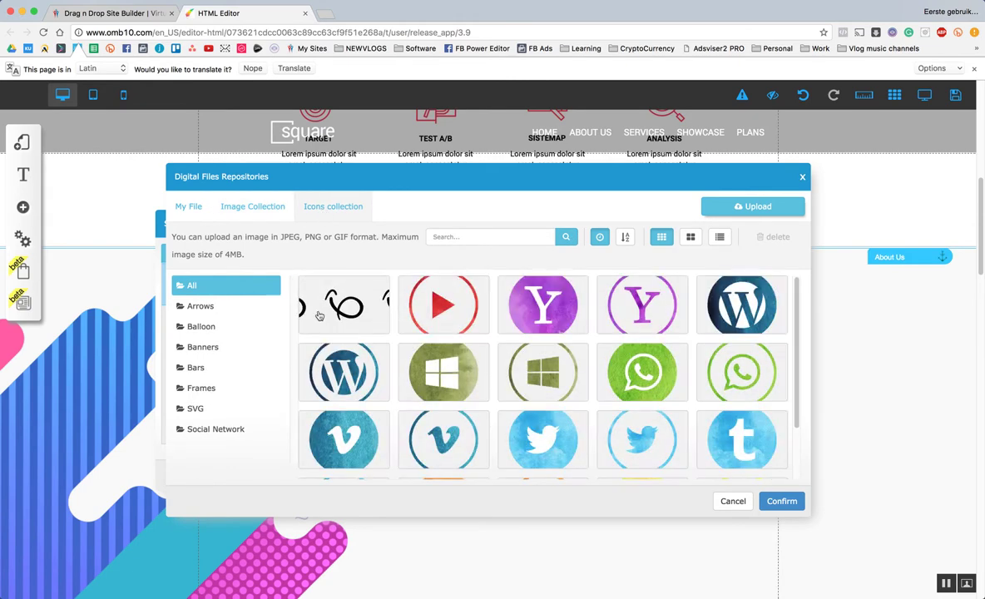
click(209, 428)
scroll(421, 376, down, 3)
scroll(421, 377, down, 6)
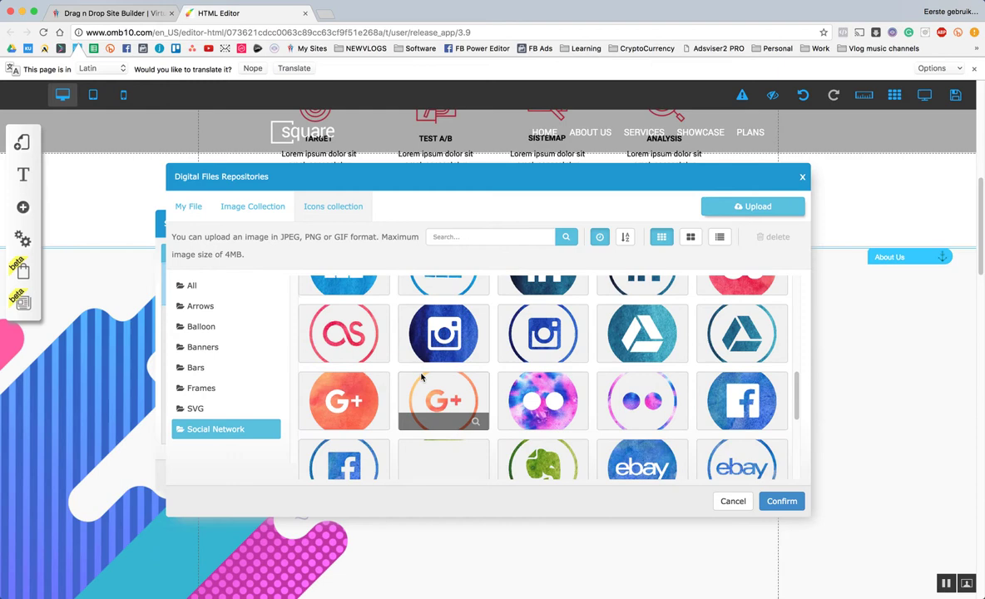
click(569, 348)
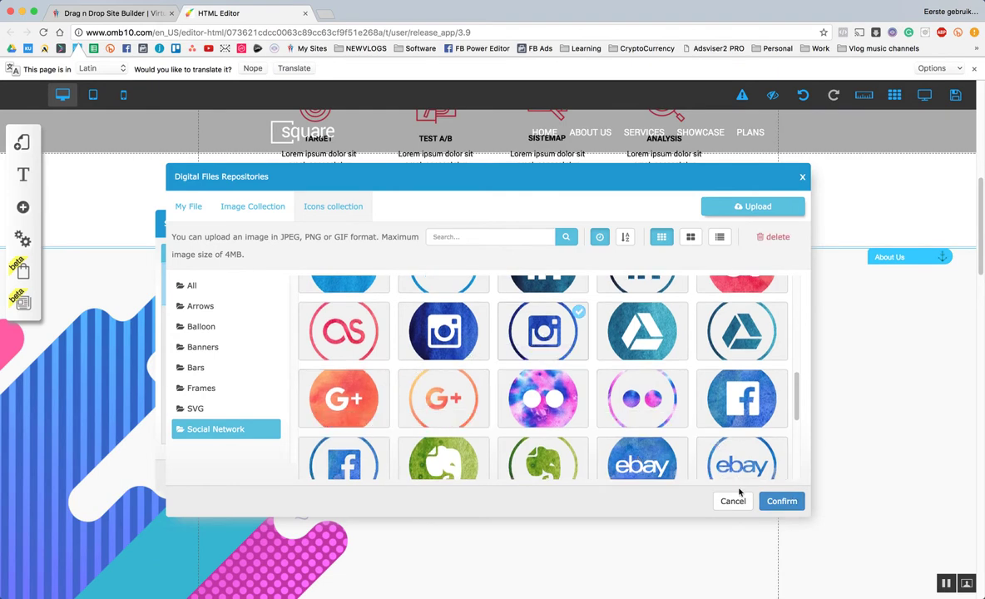
click(781, 501)
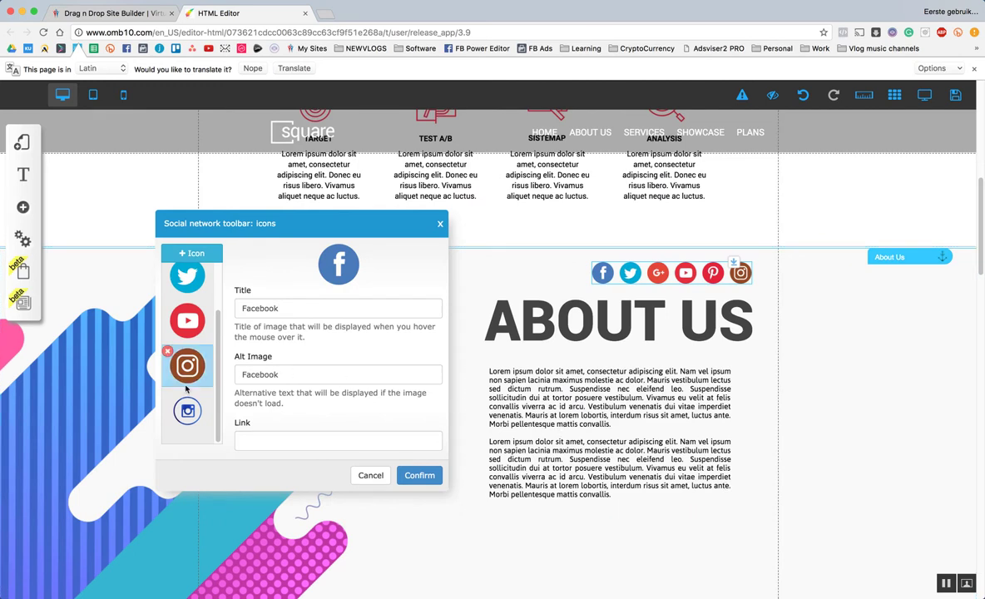
Remove the brown Instagram icon from the social bar's icon list and apply the icon changes.
click(180, 358)
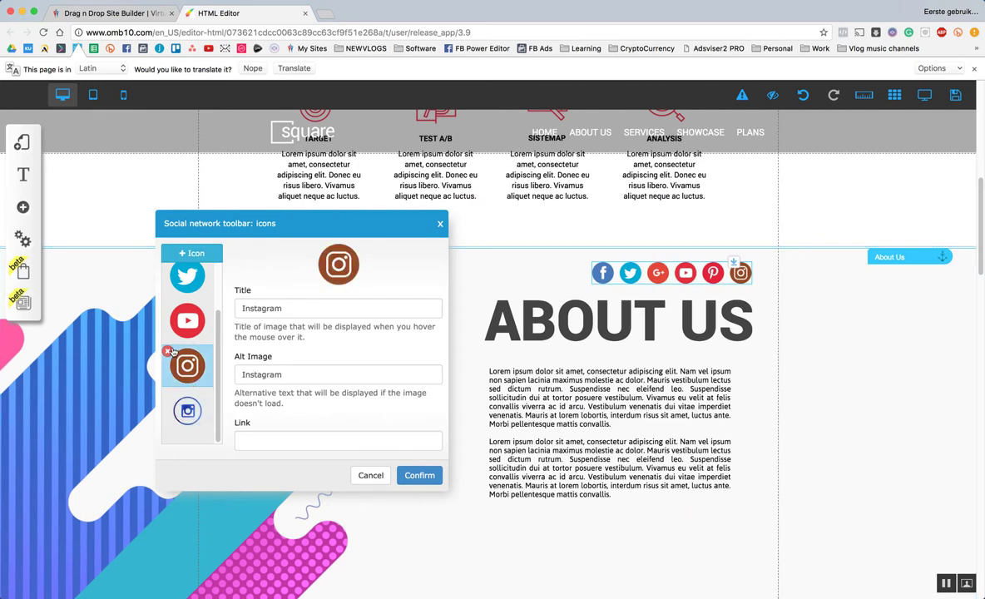
click(168, 351)
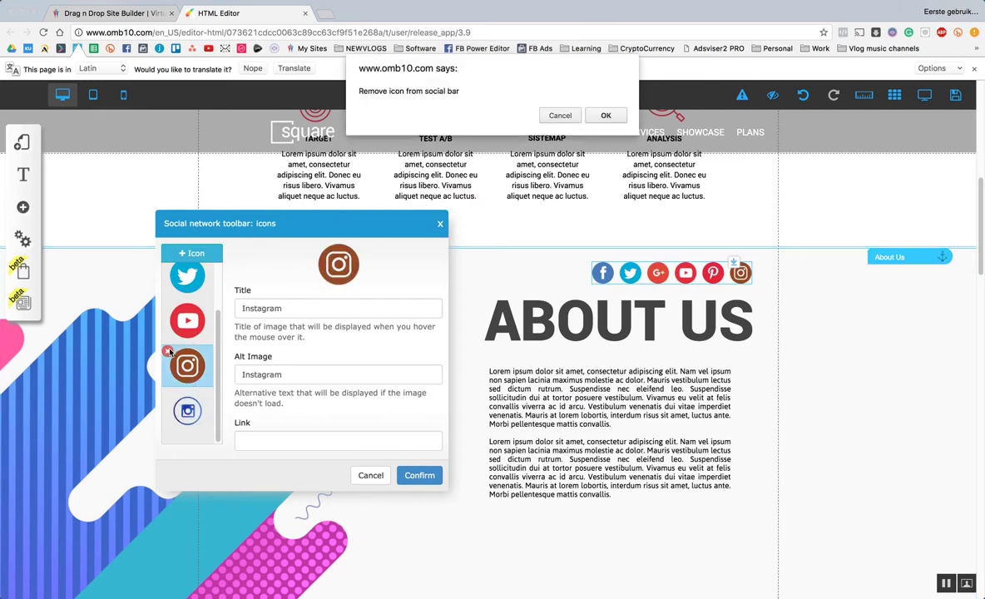
click(606, 116)
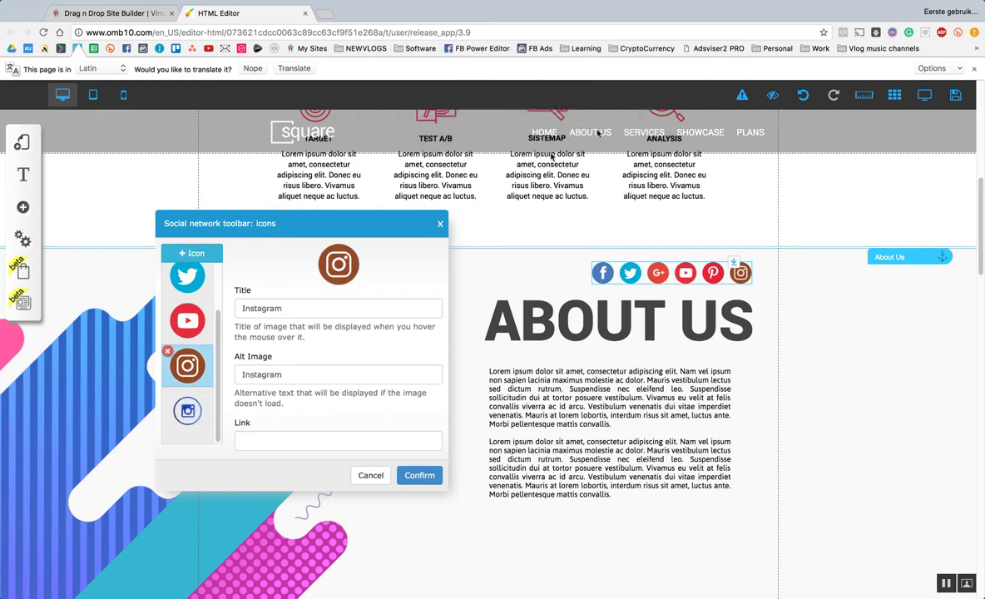
click(193, 408)
click(417, 475)
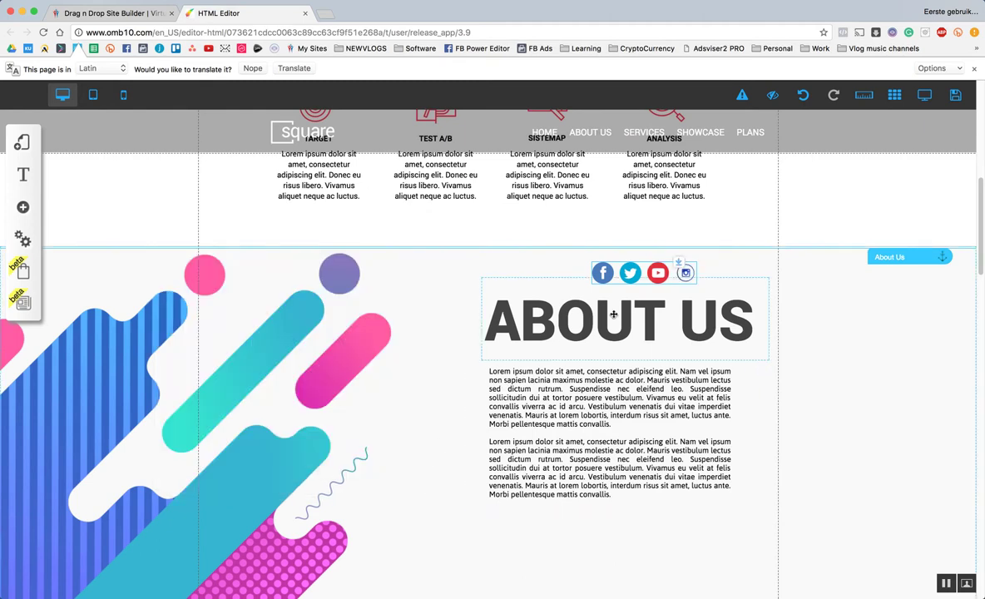
click(686, 274)
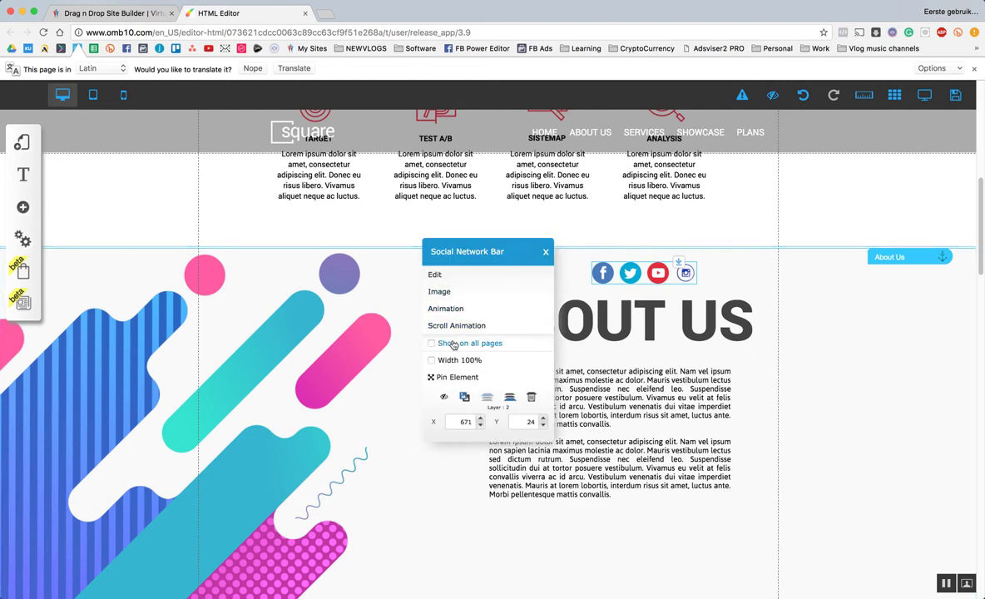
click(439, 292)
scroll(222, 238, up, 2)
scroll(208, 217, up, 1)
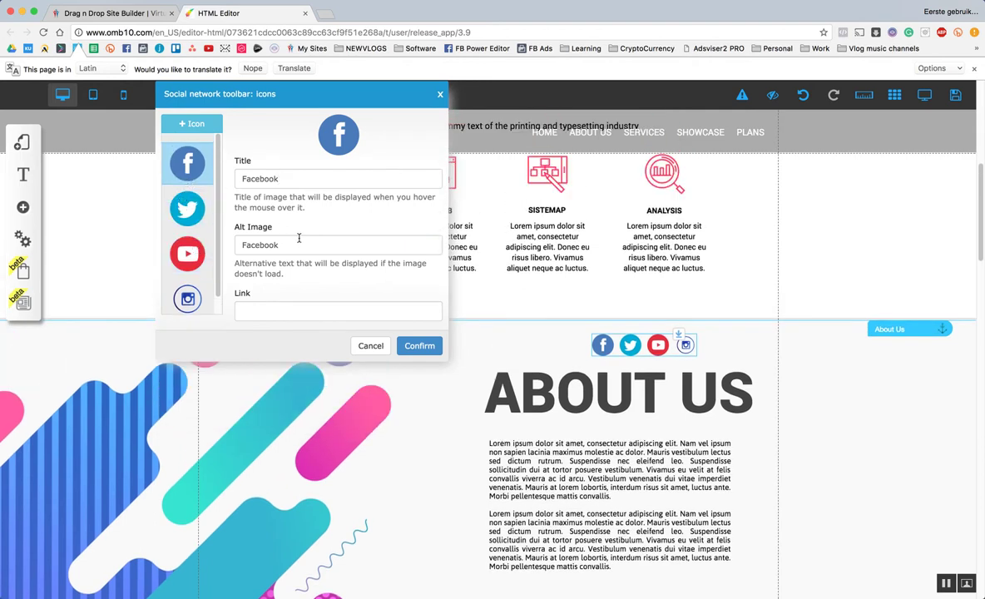
scroll(290, 279, down, 1)
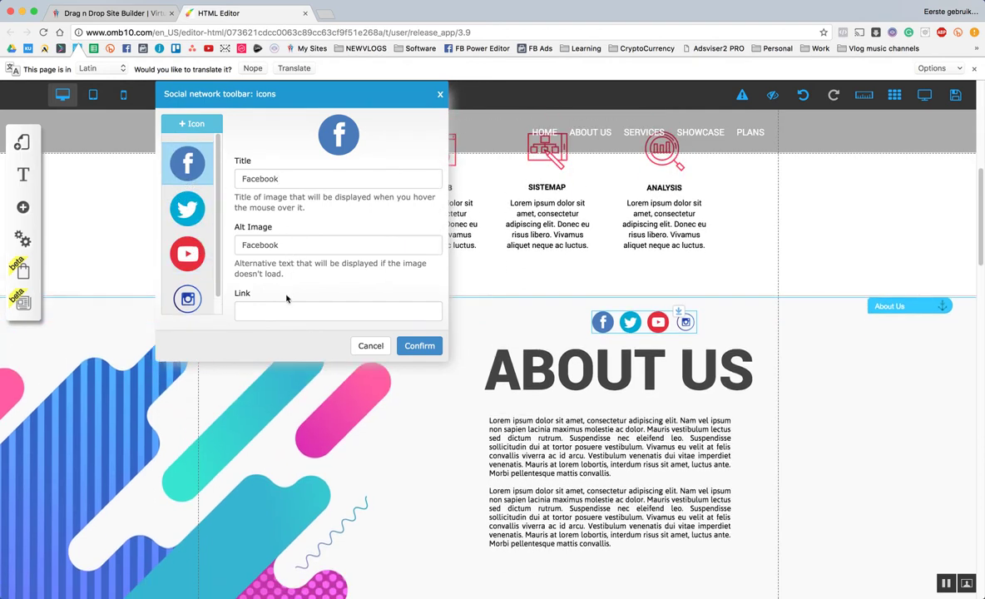
click(288, 309)
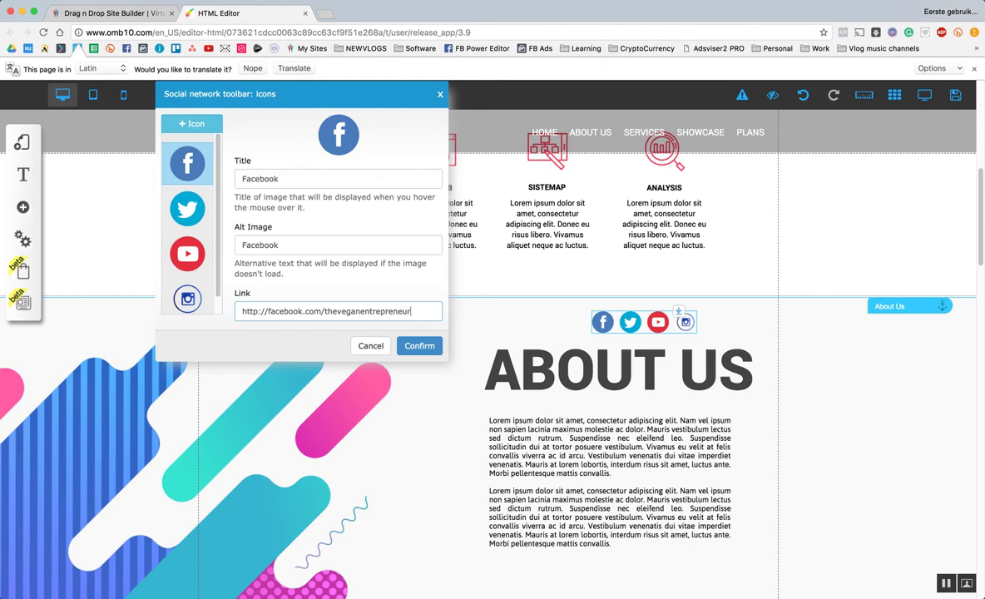
click(167, 194)
click(604, 116)
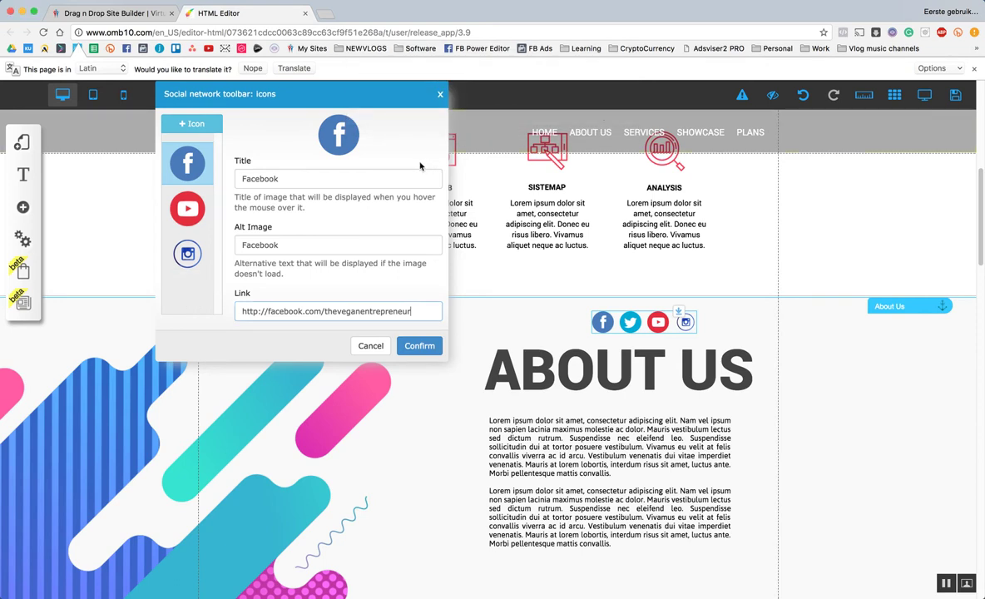
click(178, 215)
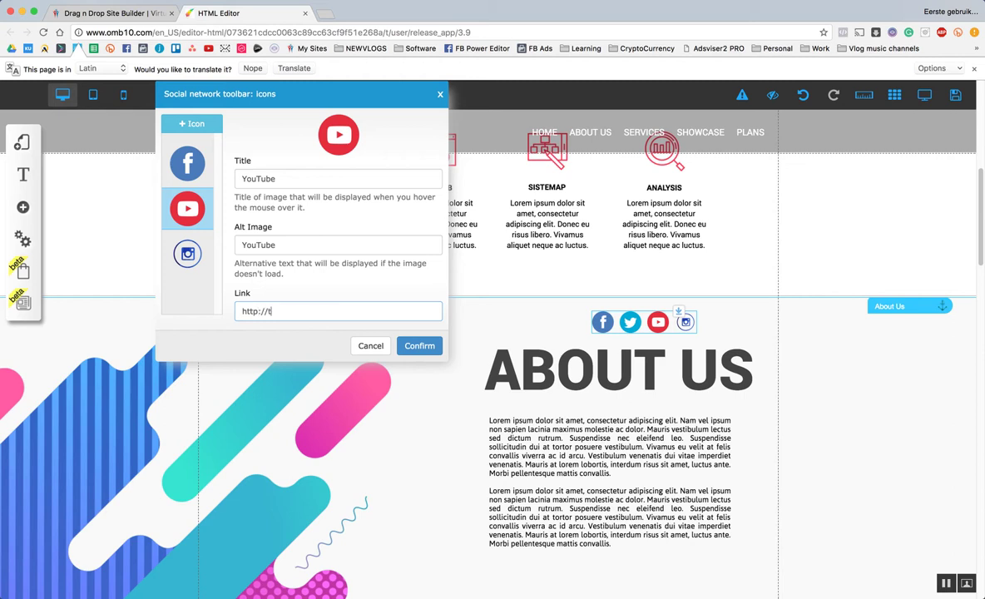
text(repreneur.tv)
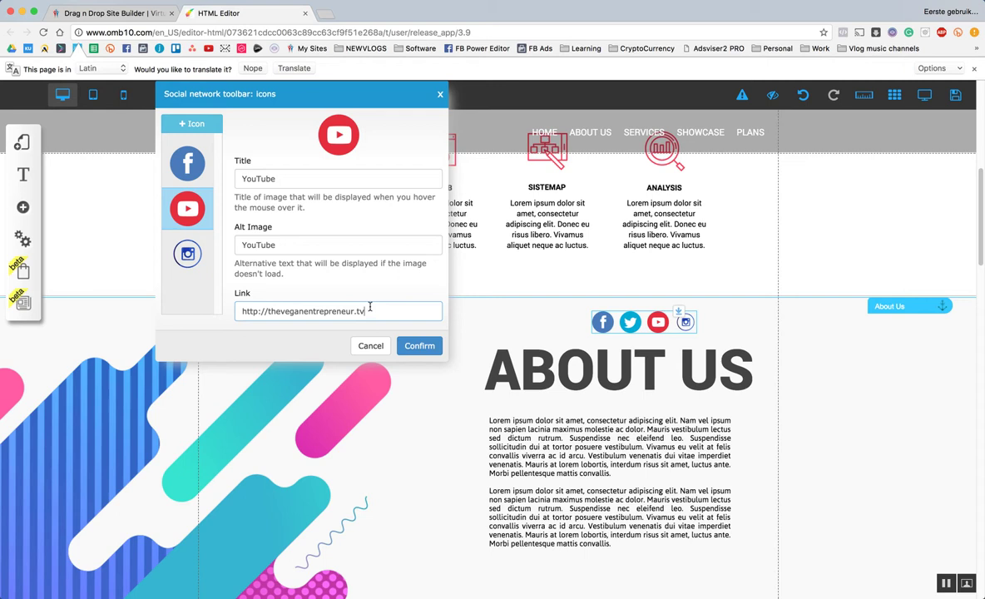
click(187, 254)
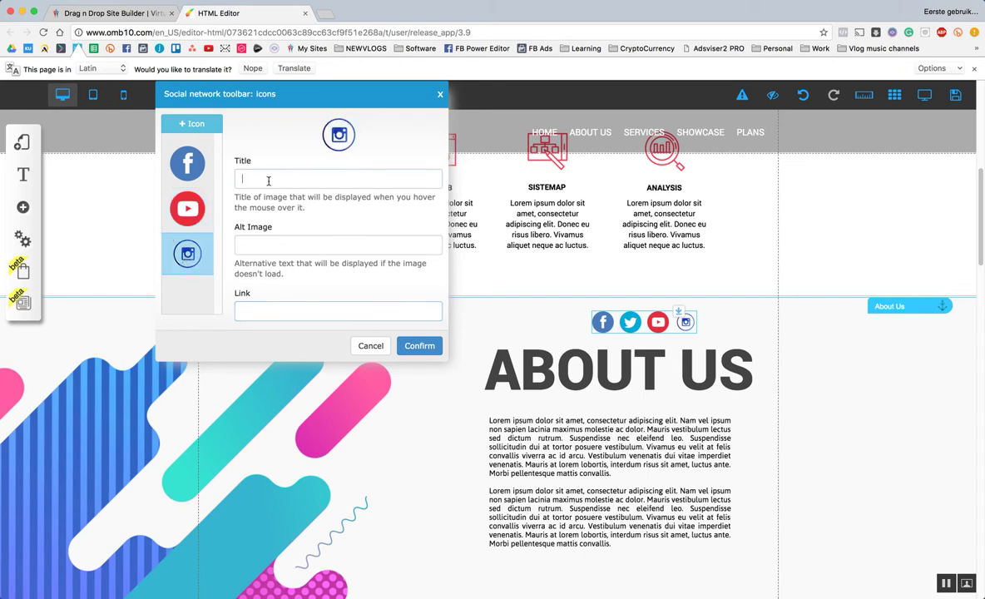
text(Instagram)
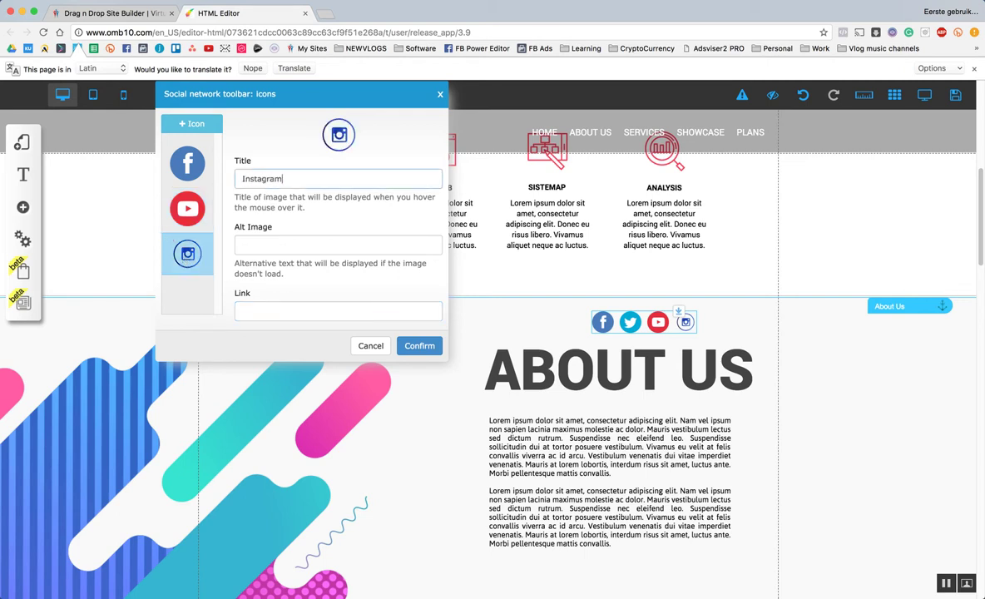
Replace the outlined Instagram icon with the filled blue Instagram icon from the Icons collection's Social Network category.
click(177, 123)
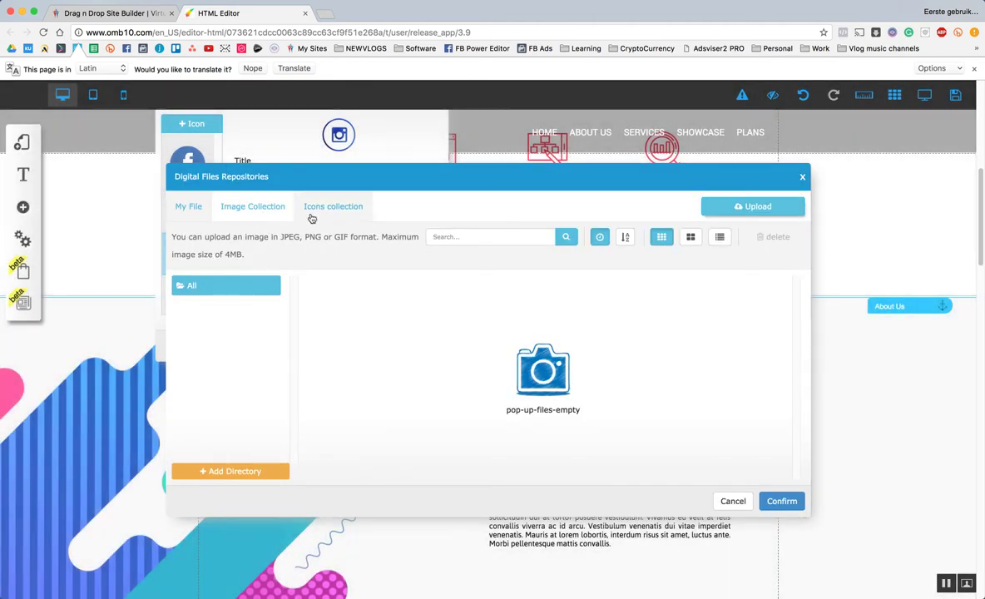
click(320, 208)
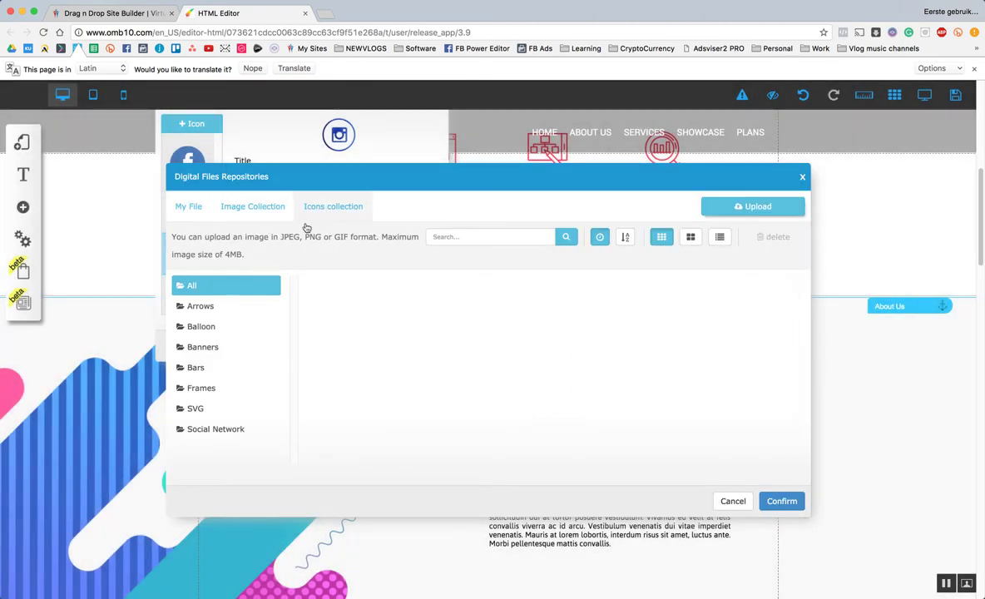
click(199, 428)
scroll(356, 421, down, 10)
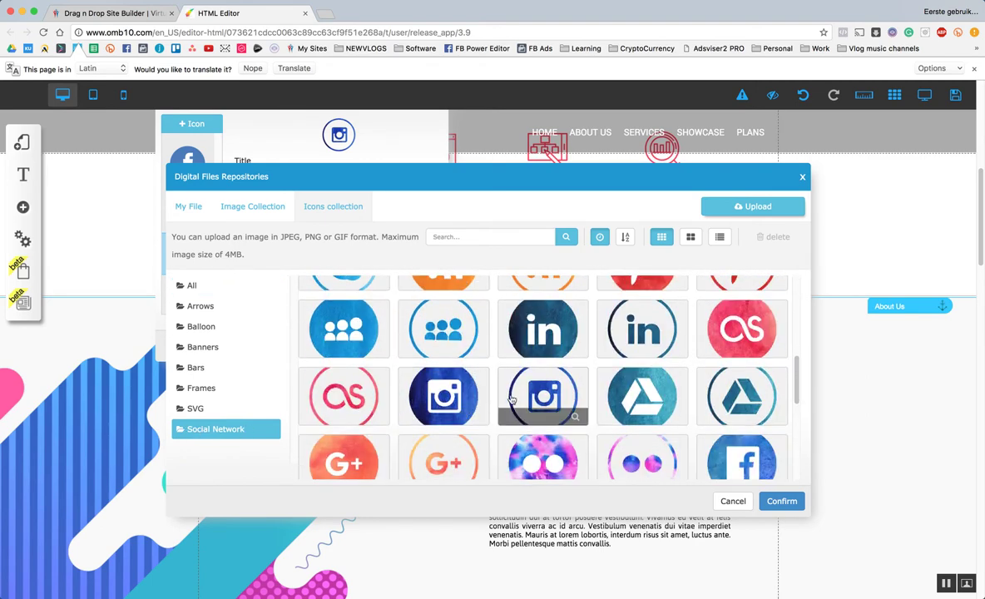
scroll(446, 390, down, 3)
scroll(446, 390, down, 8)
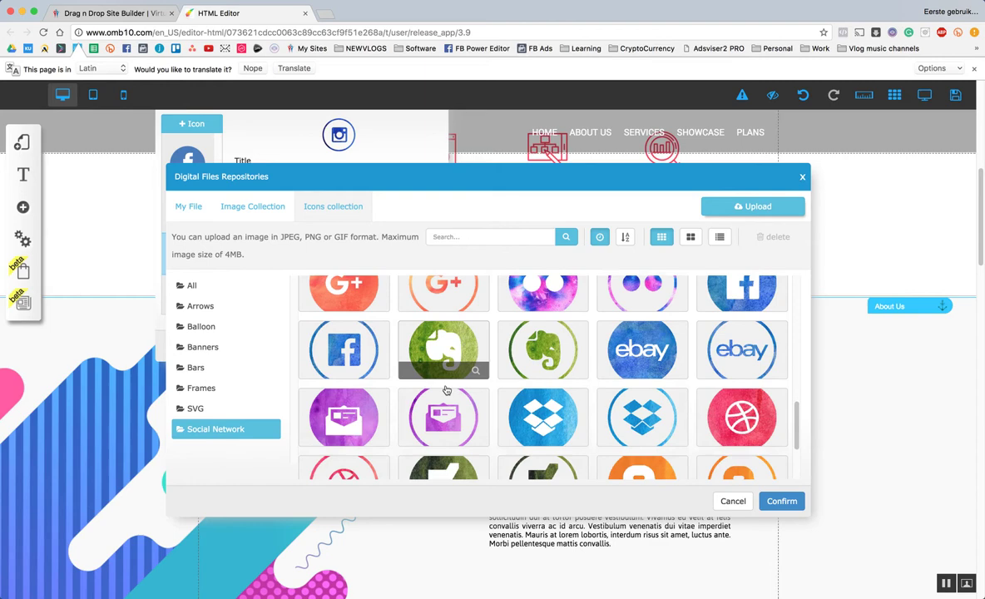
scroll(446, 390, down, 5)
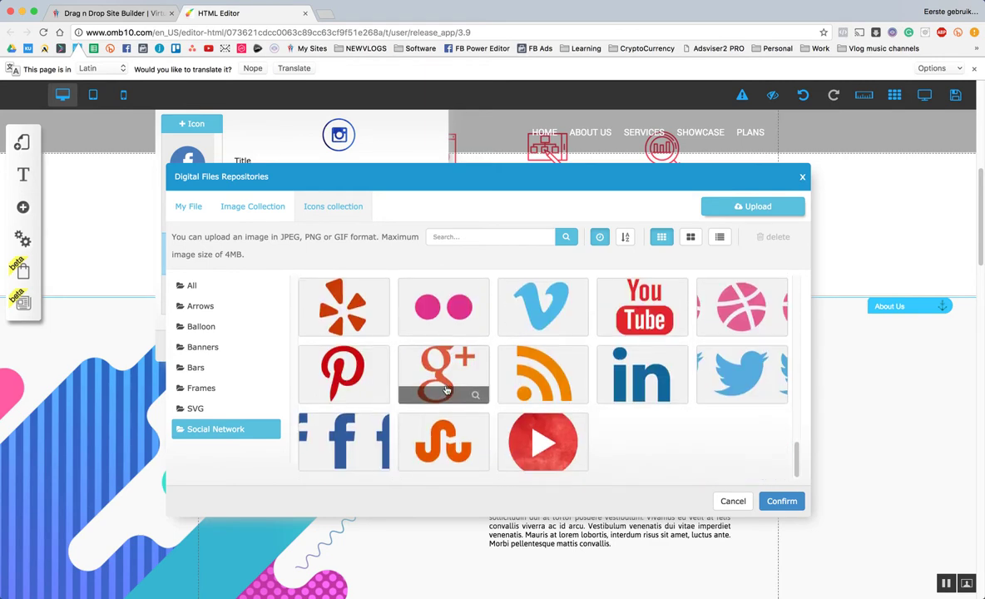
scroll(446, 390, up, 2)
scroll(446, 390, up, 6)
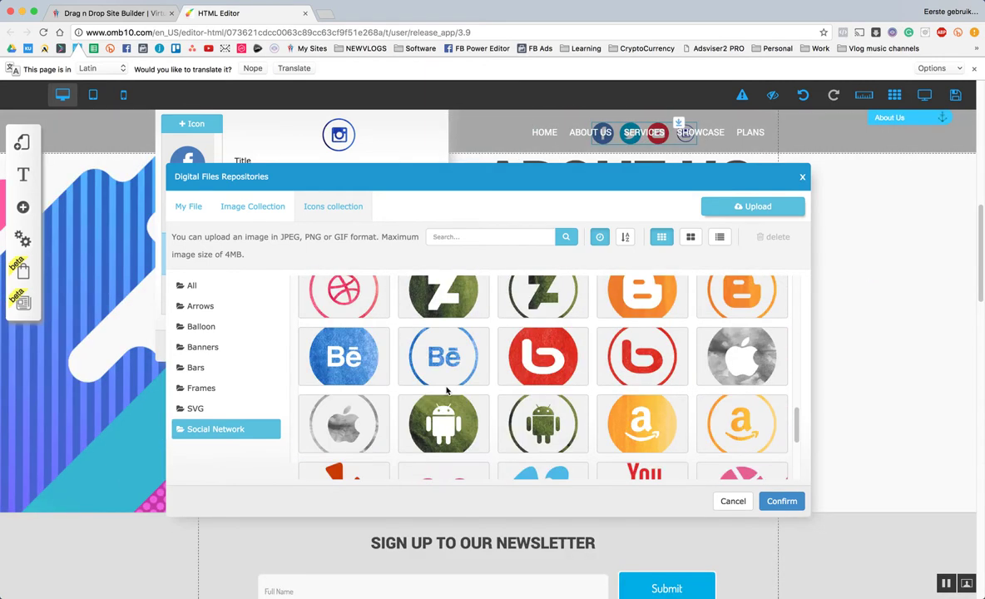
scroll(446, 390, up, 2)
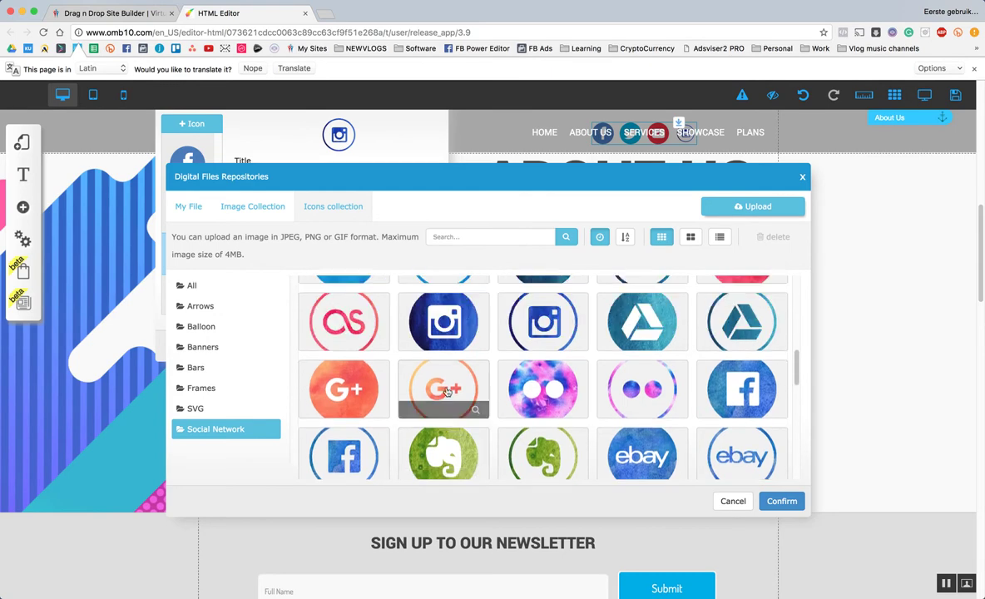
click(448, 325)
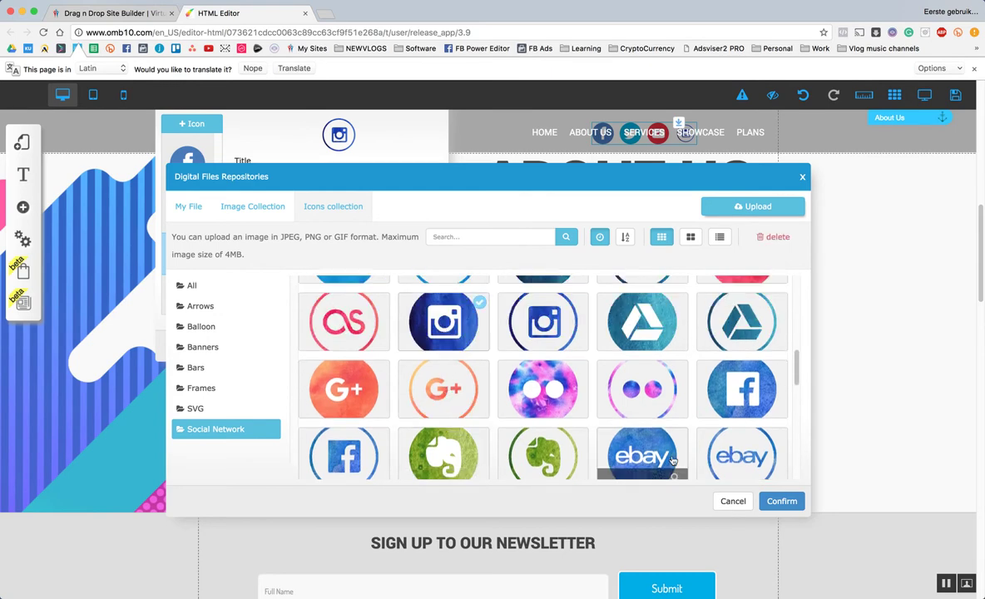
click(781, 501)
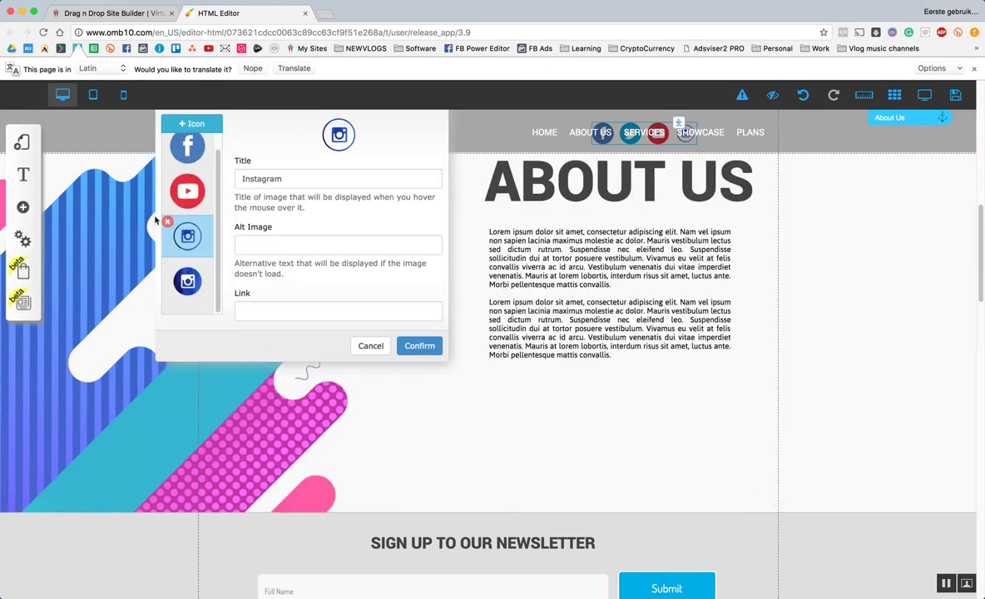
click(167, 223)
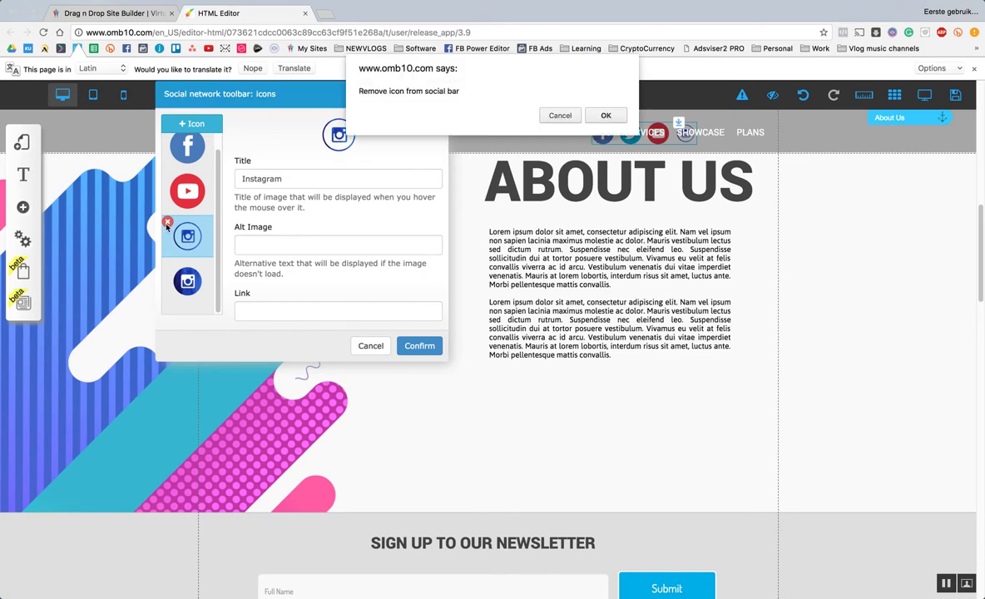
click(606, 116)
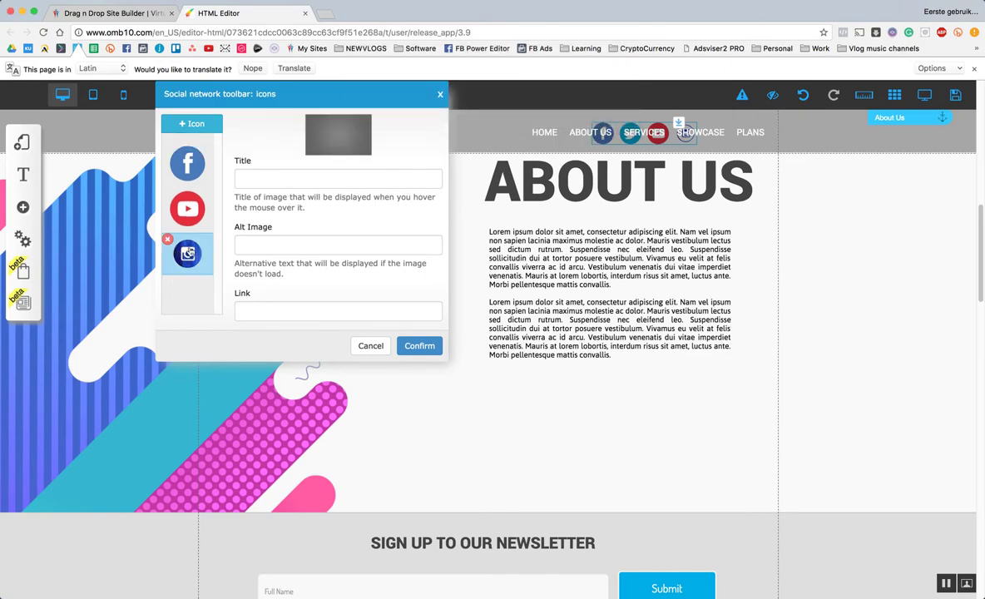
click(268, 180)
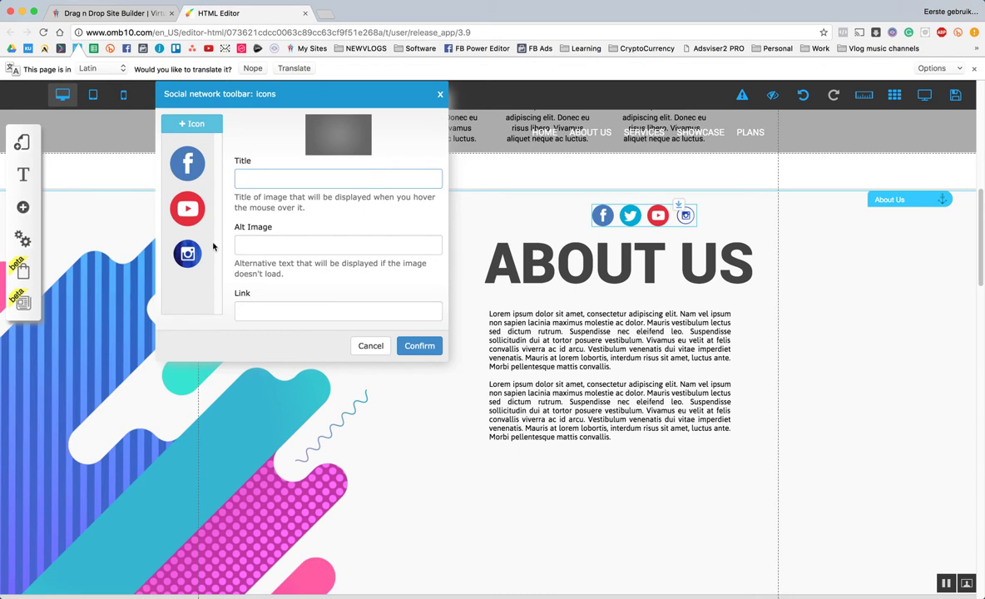
click(187, 253)
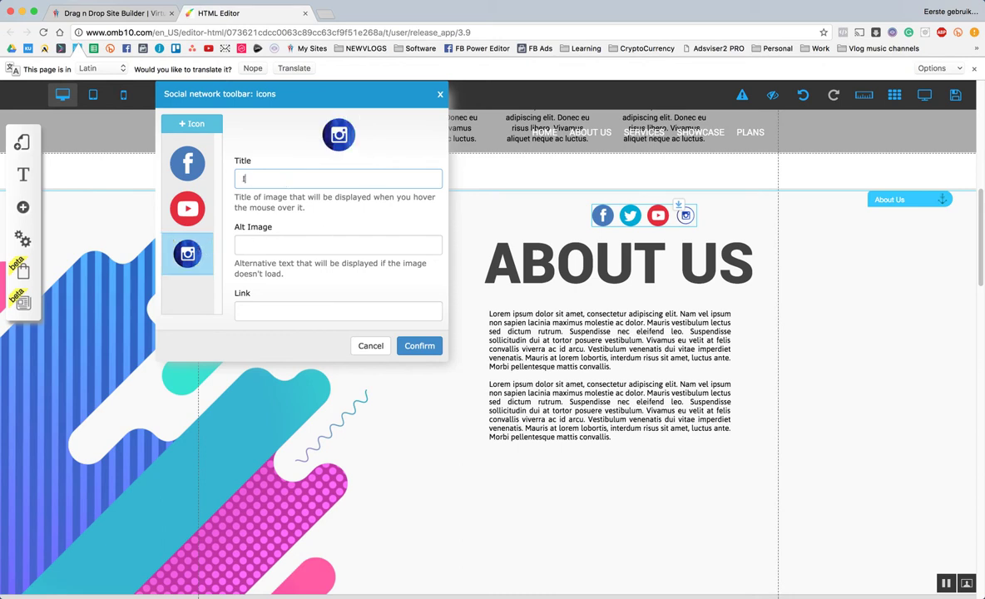
click(338, 245)
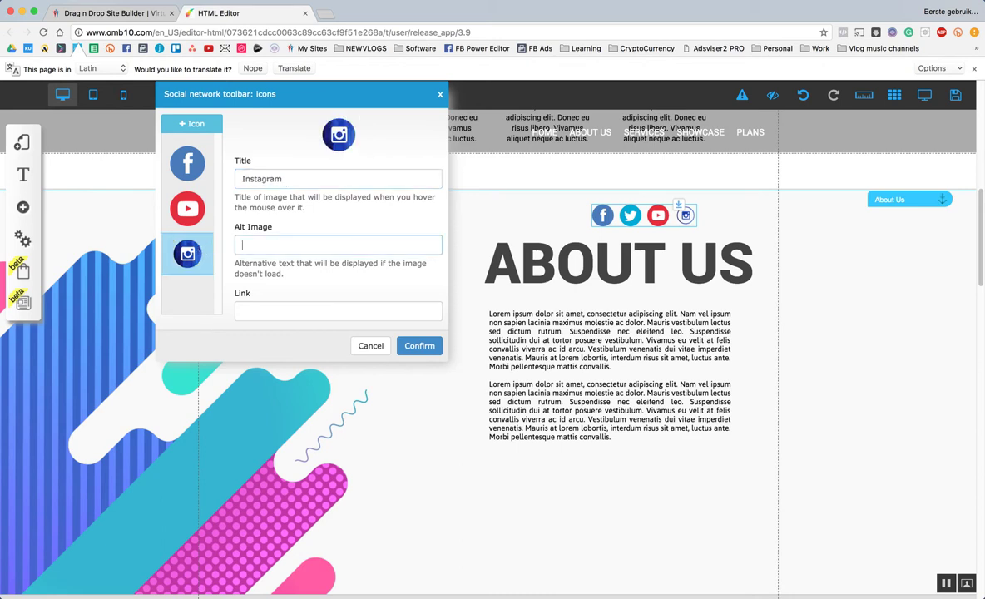
text(Instagram)
key(Tab)
text(ht)
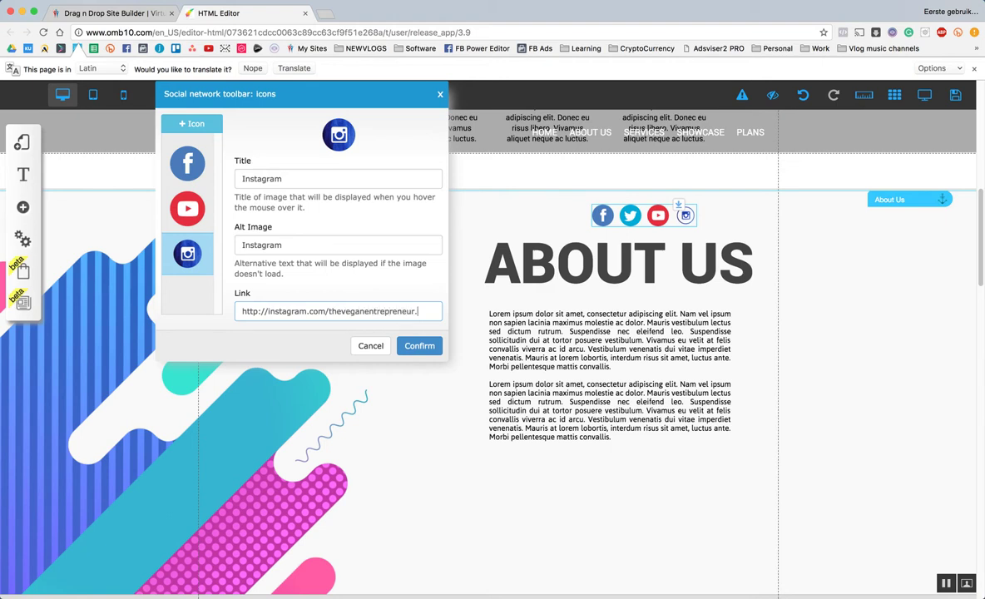
click(416, 345)
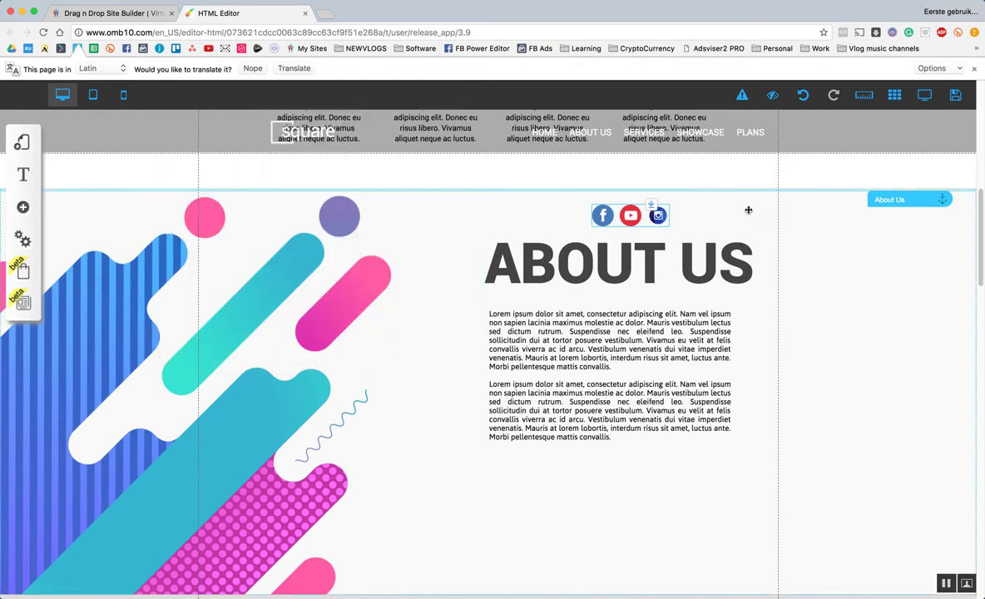
Move the social bar to the right so it sits above the end of the About Us heading.
drag(583, 209, 708, 226)
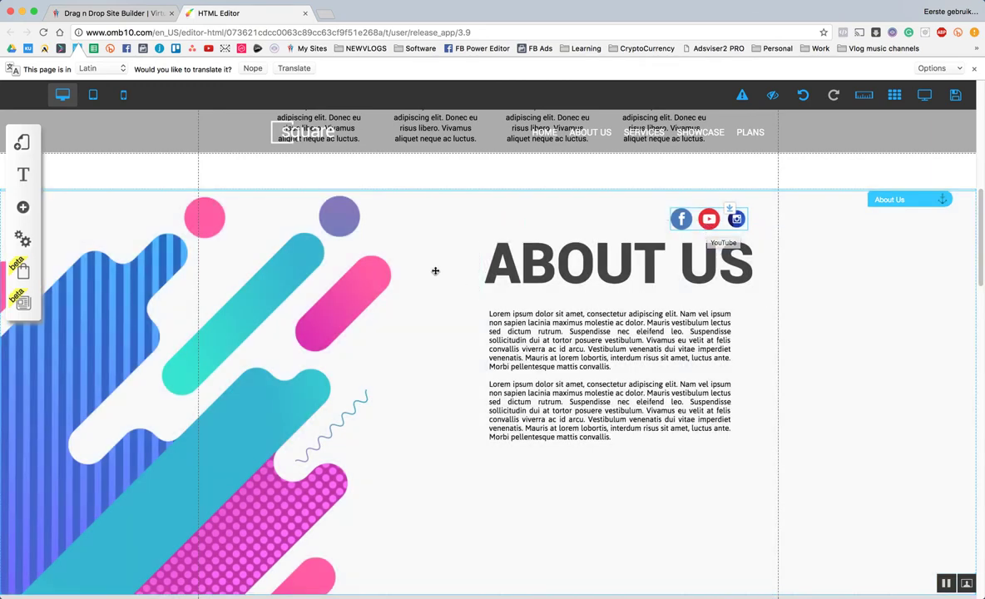
Open the configuration of the Our Showcase image gallery and show its list of images.
scroll(436, 270, down, 3)
scroll(431, 273, down, 3)
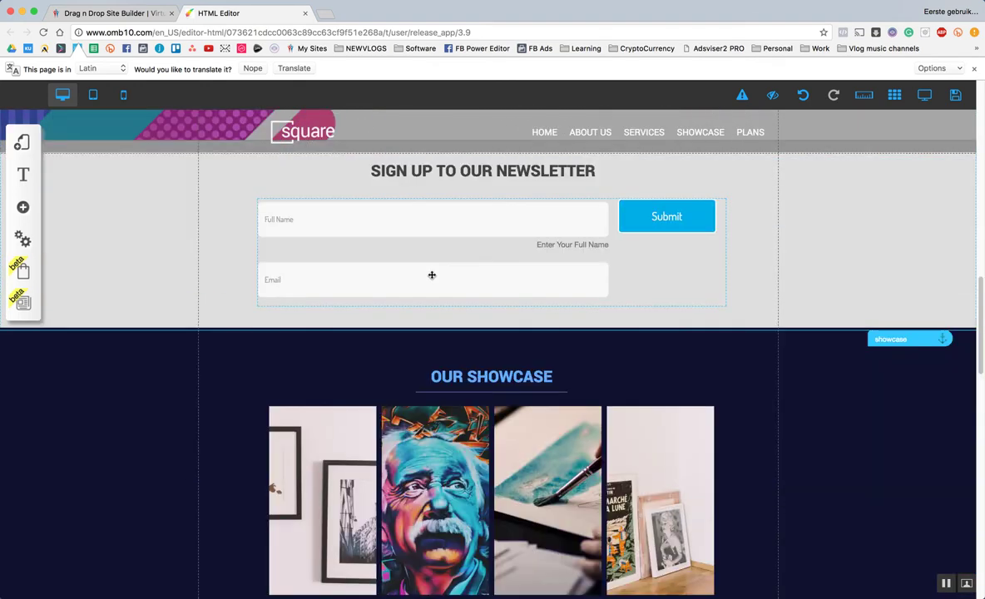
scroll(466, 242, down, 2)
scroll(360, 305, down, 1)
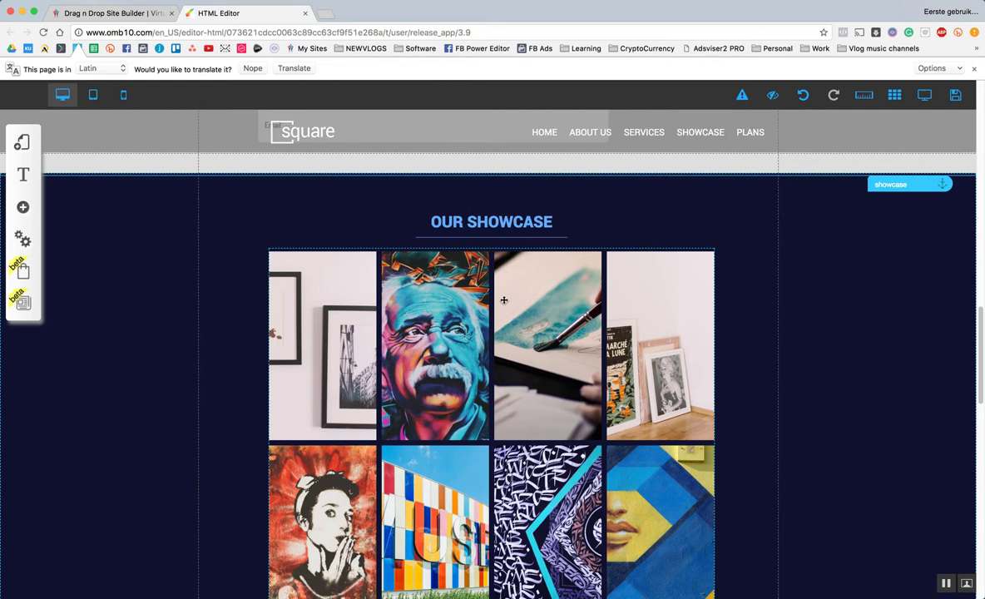
click(466, 280)
click(435, 298)
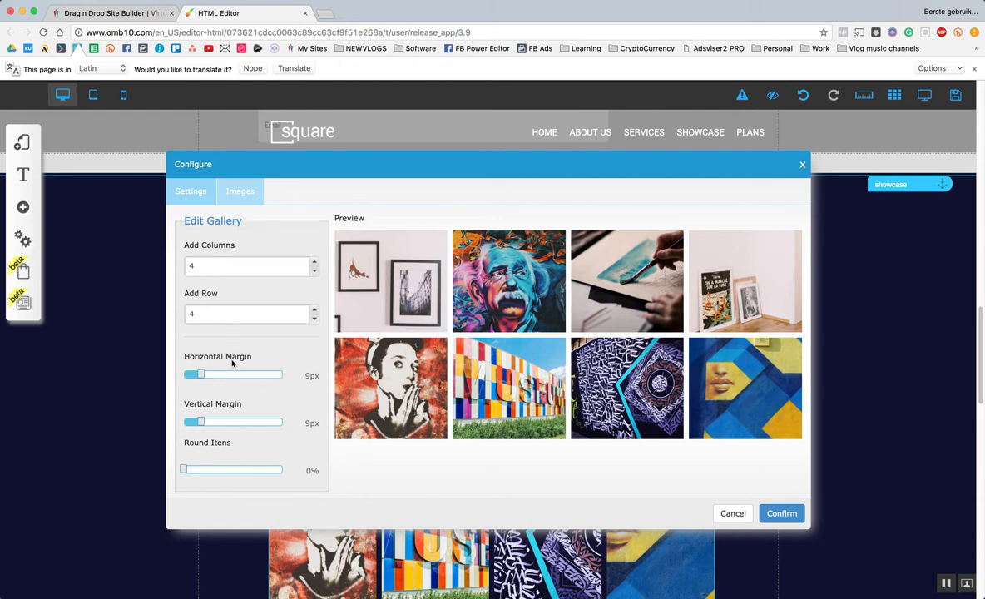
scroll(234, 466, down, 5)
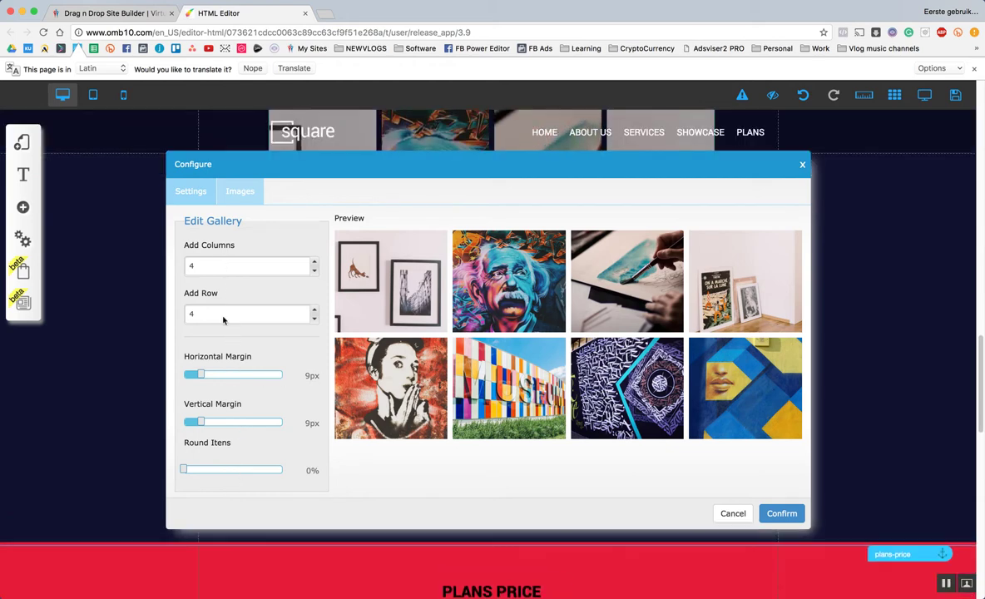
click(218, 188)
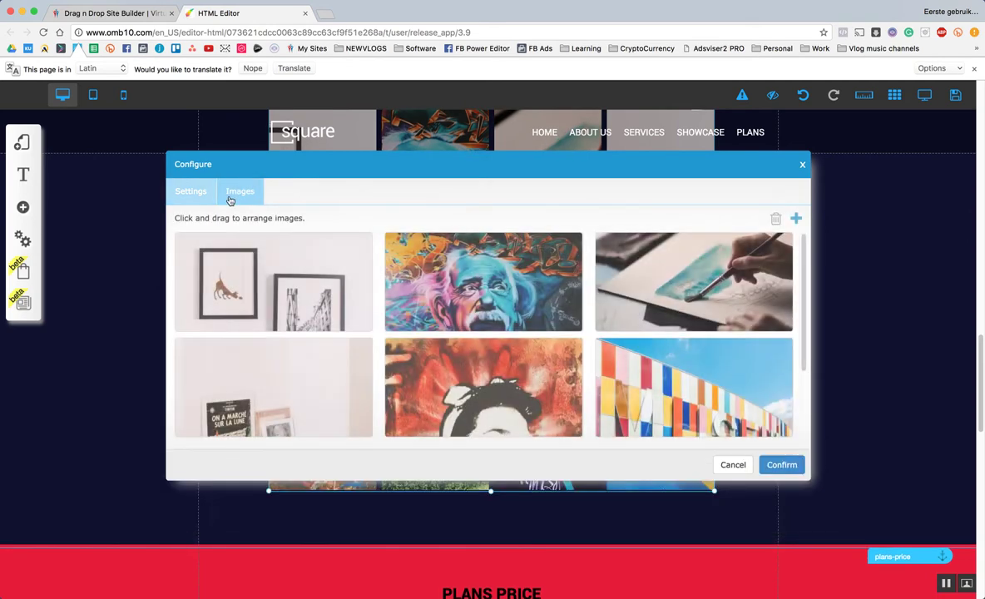
Reorder the gallery so the Einstein mural comes first, the colorful museum building second and the red mural of the woman third.
drag(412, 279, 203, 281)
scroll(541, 332, down, 1)
drag(665, 349, 428, 249)
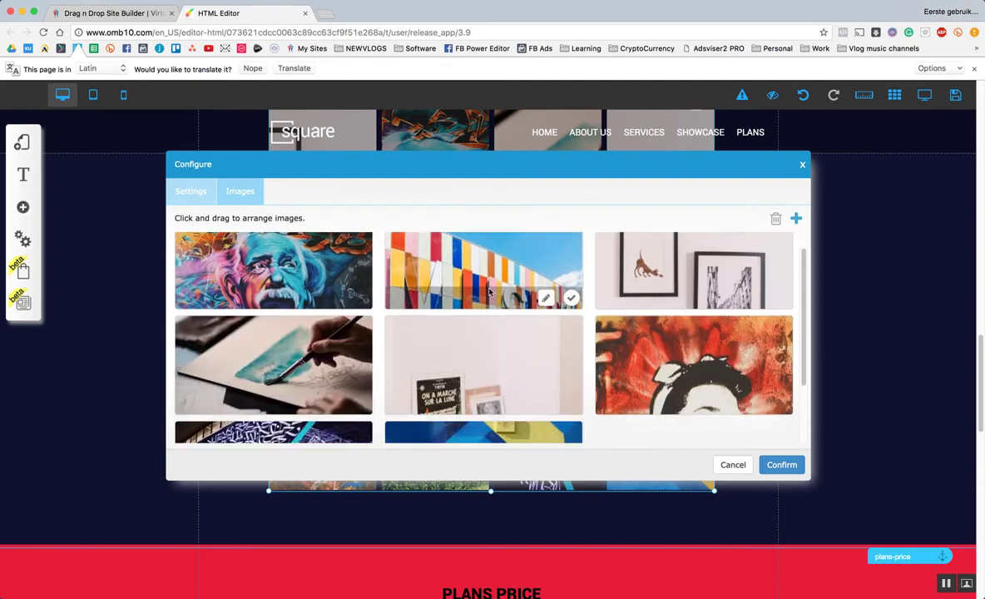
drag(656, 340, 650, 271)
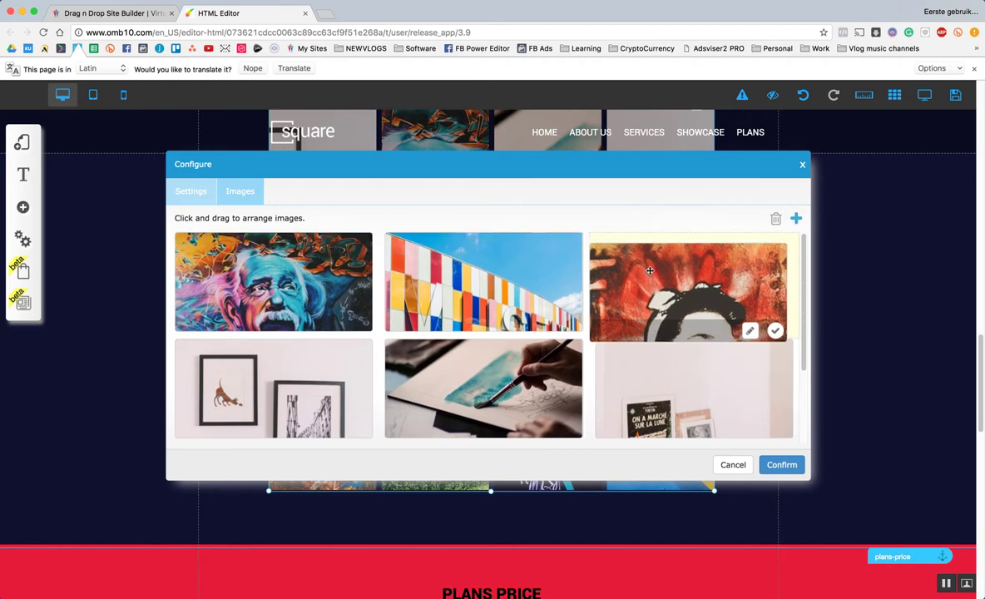
Move the paintbrush image to the end of the gallery and apply the new image order.
scroll(479, 324, down, 3)
scroll(477, 326, up, 3)
scroll(483, 328, down, 3)
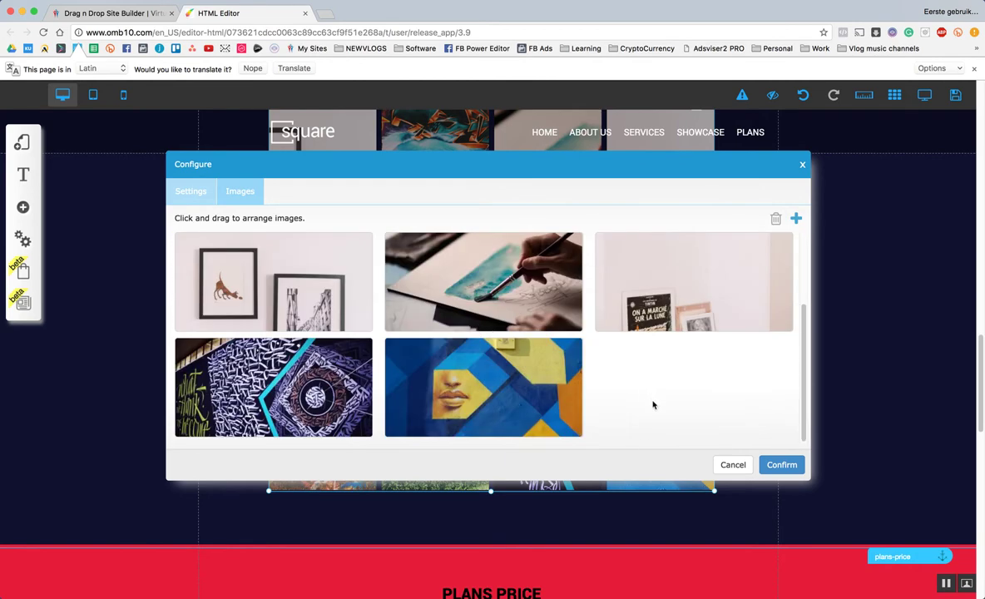
mouse_move(484, 281)
mouse_down()
mouse_move(646, 381)
mouse_move(746, 351)
mouse_move(692, 286)
mouse_move(581, 374)
mouse_move(585, 388)
mouse_move(697, 329)
mouse_move(714, 280)
mouse_move(694, 281)
mouse_move(624, 388)
mouse_move(469, 388)
mouse_move(481, 387)
mouse_up()
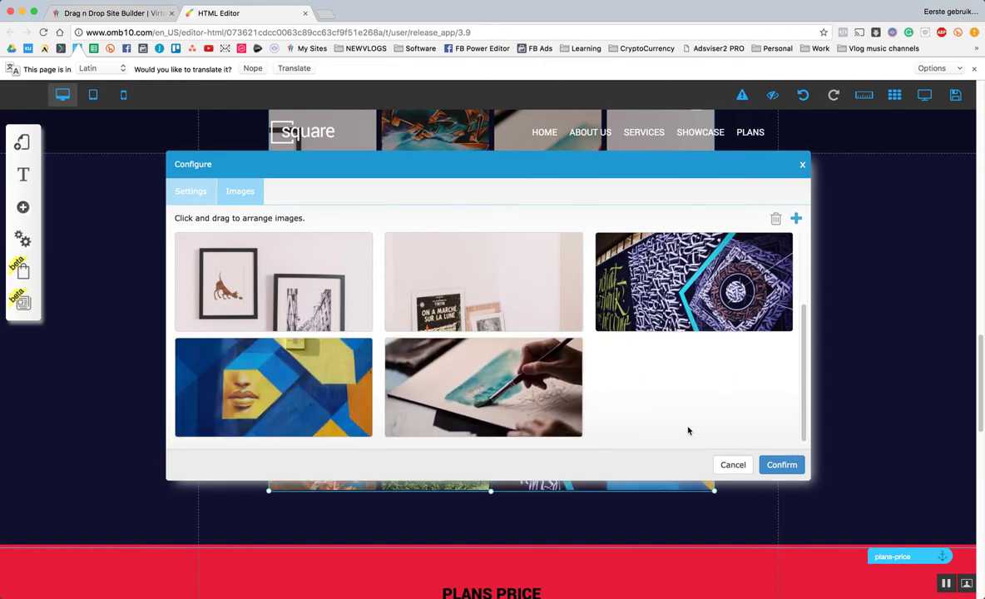
click(782, 464)
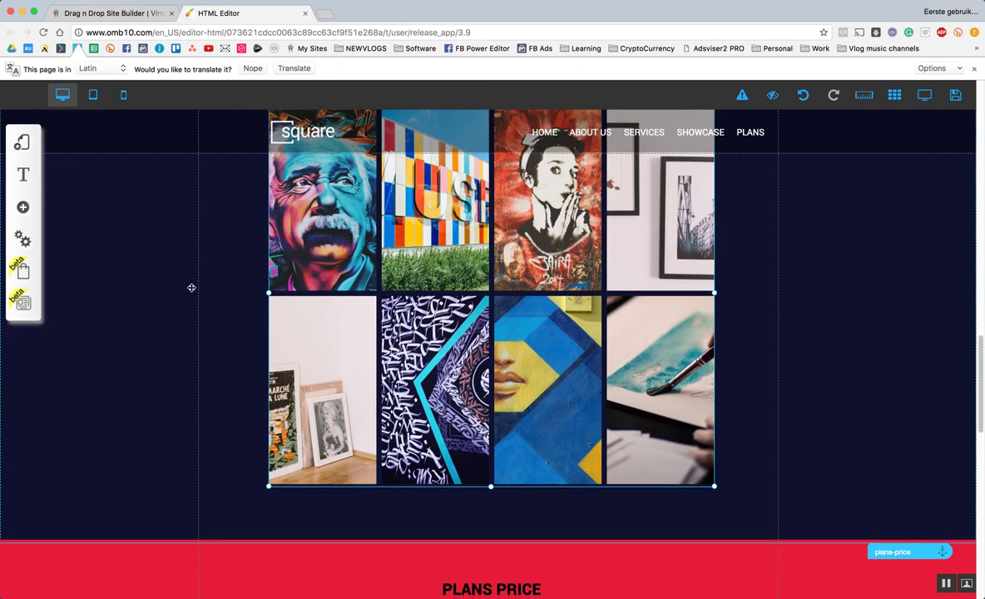
Insert a 3 into the BASIC plan's $99 price in the Plans Price section and remove it again.
scroll(191, 286, down, 3)
scroll(192, 282, down, 1)
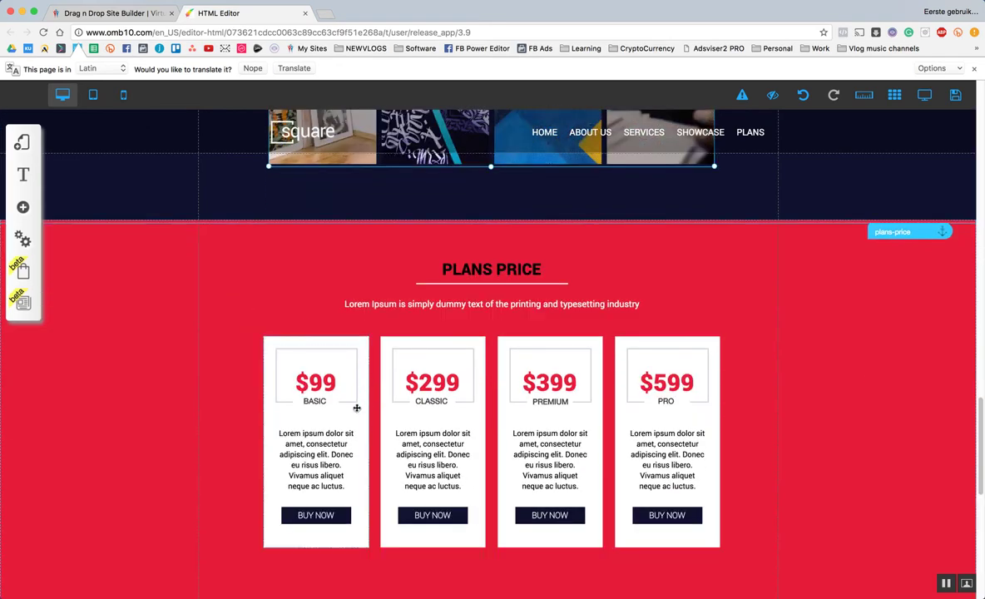
click(327, 385)
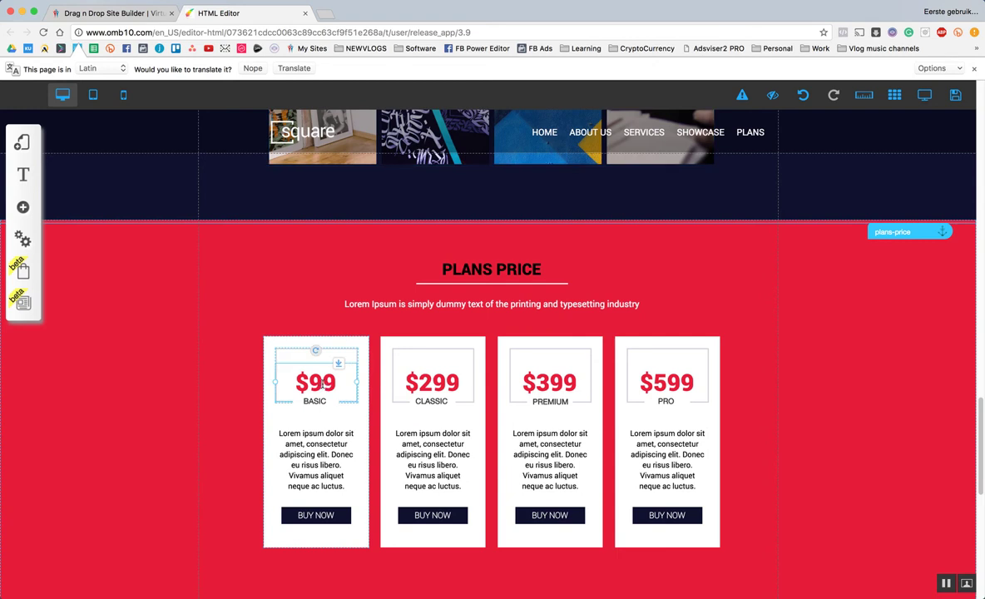
click(321, 384)
text(3)
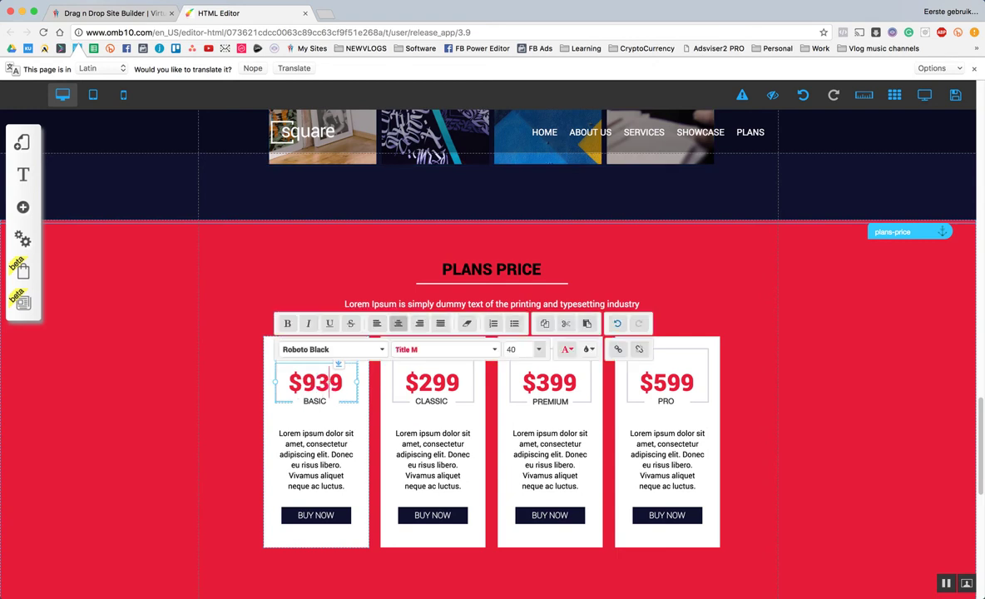
key(BackSpace)
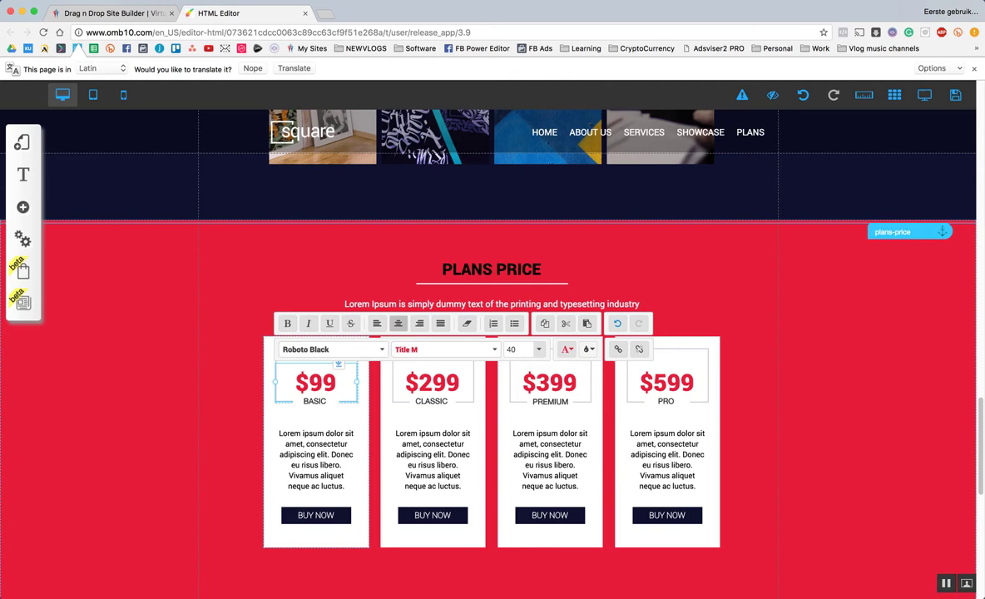
click(252, 281)
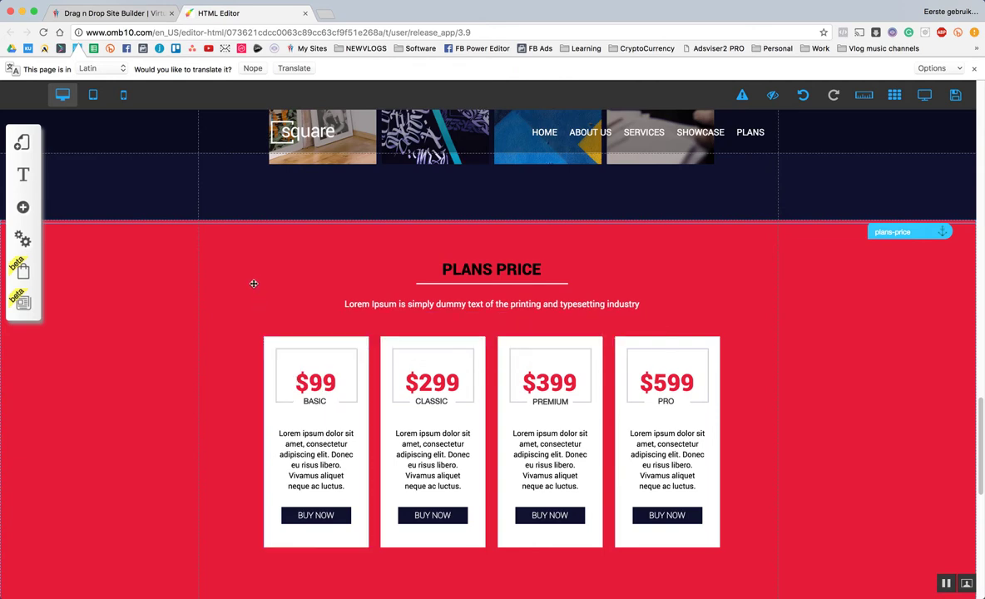
Review the rest of the page, from the pricing cards through the map and footer back up to the home section.
scroll(255, 292, down, 1)
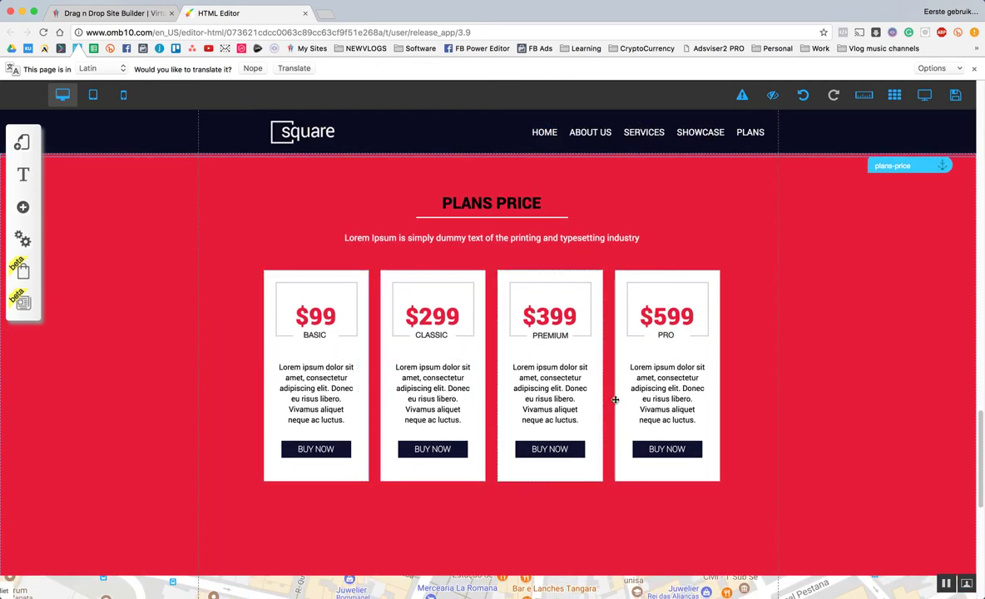
scroll(297, 373, down, 2)
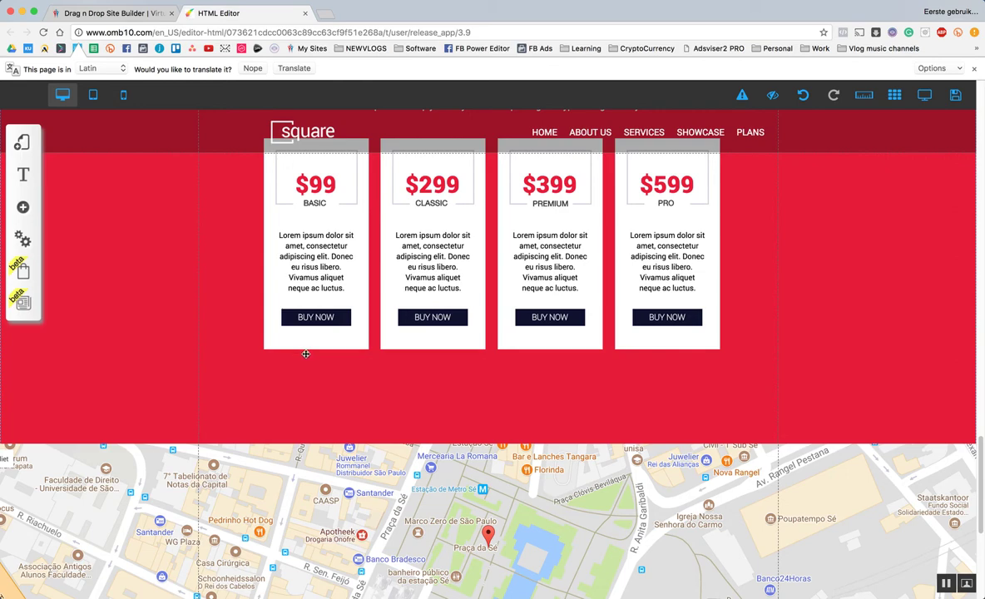
scroll(306, 354, up, 1)
scroll(313, 355, up, 6)
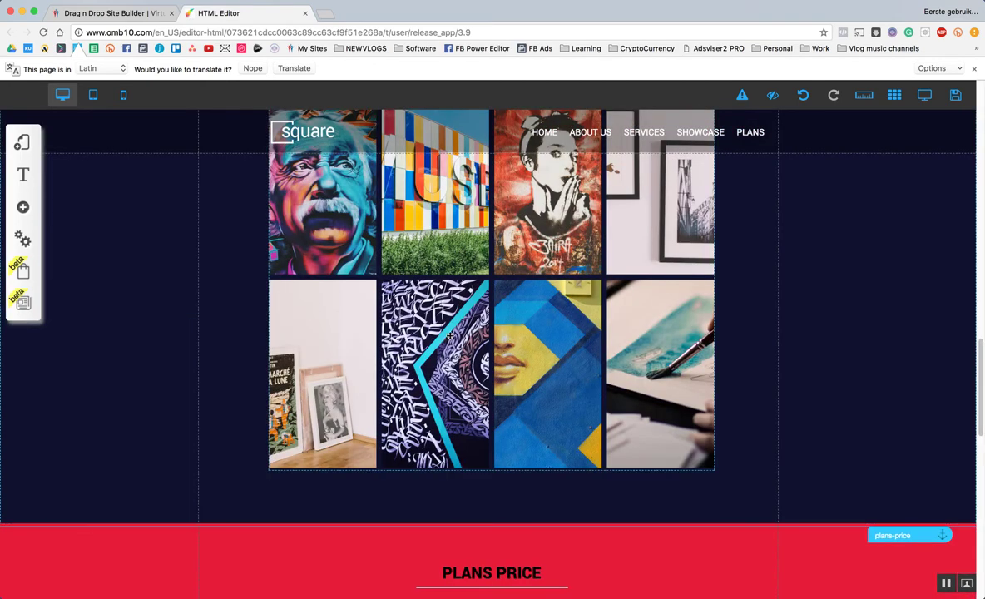
scroll(455, 389, down, 3)
scroll(455, 389, down, 1)
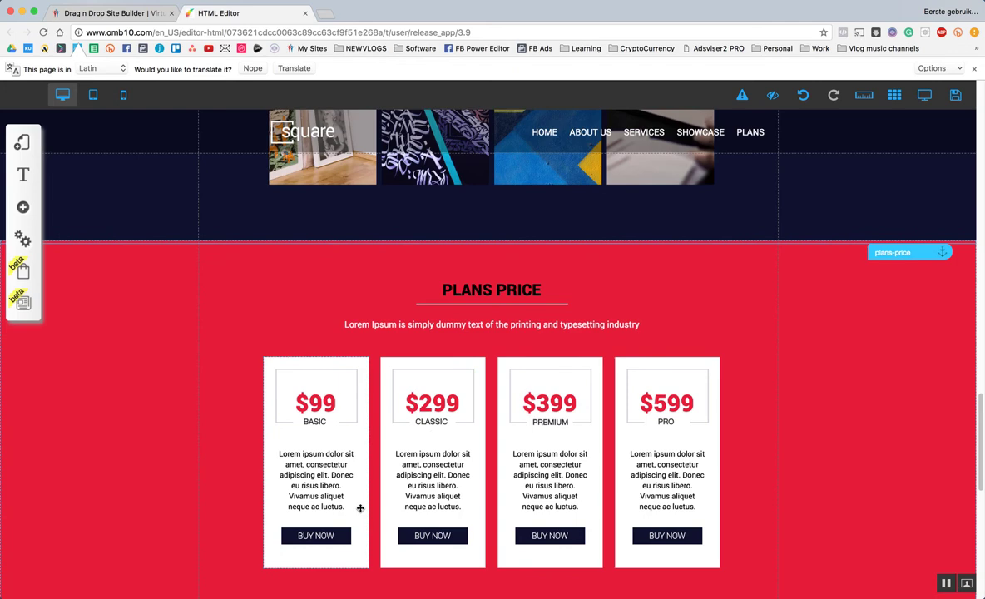
scroll(346, 524, down, 1)
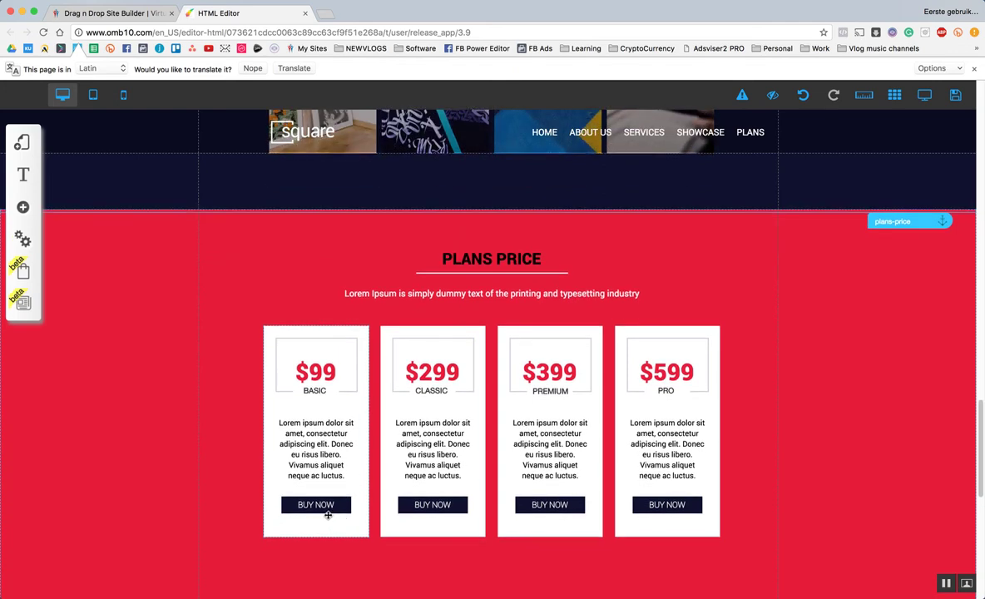
scroll(321, 514, down, 2)
scroll(312, 515, down, 2)
scroll(301, 490, down, 10)
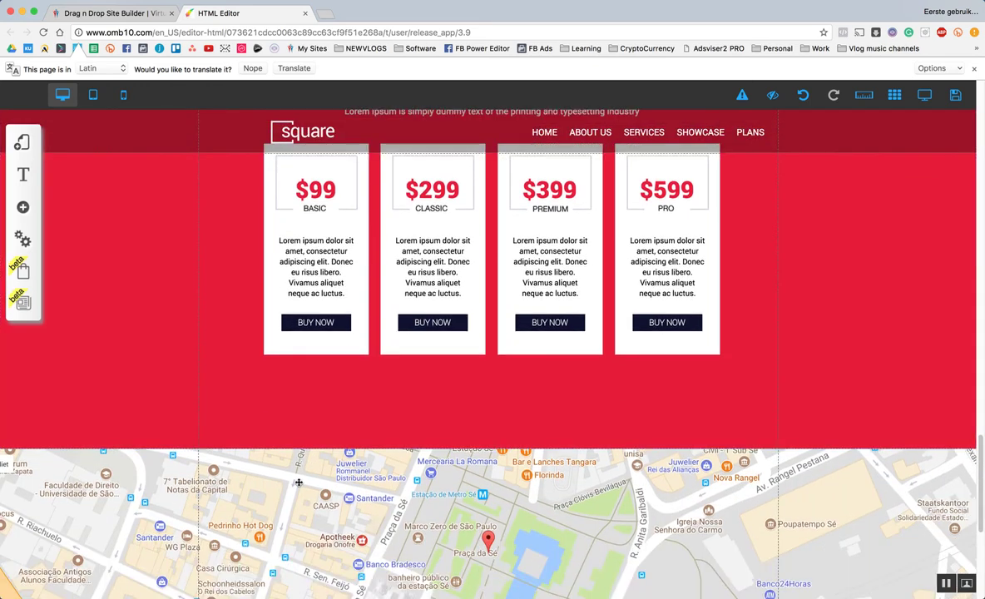
scroll(306, 483, down, 1)
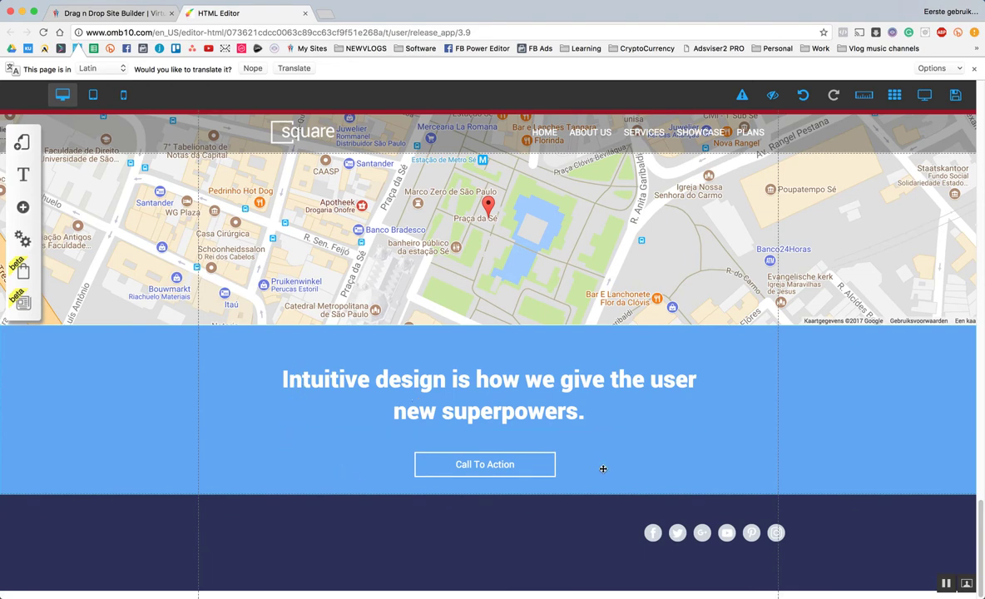
scroll(718, 363, up, 5)
scroll(718, 363, up, 15)
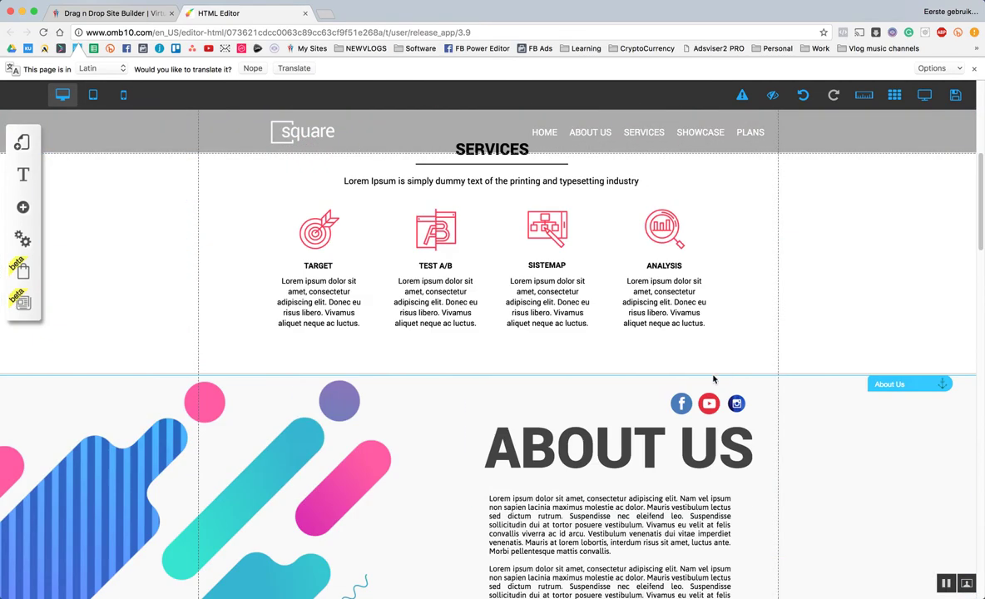
scroll(666, 386, up, 10)
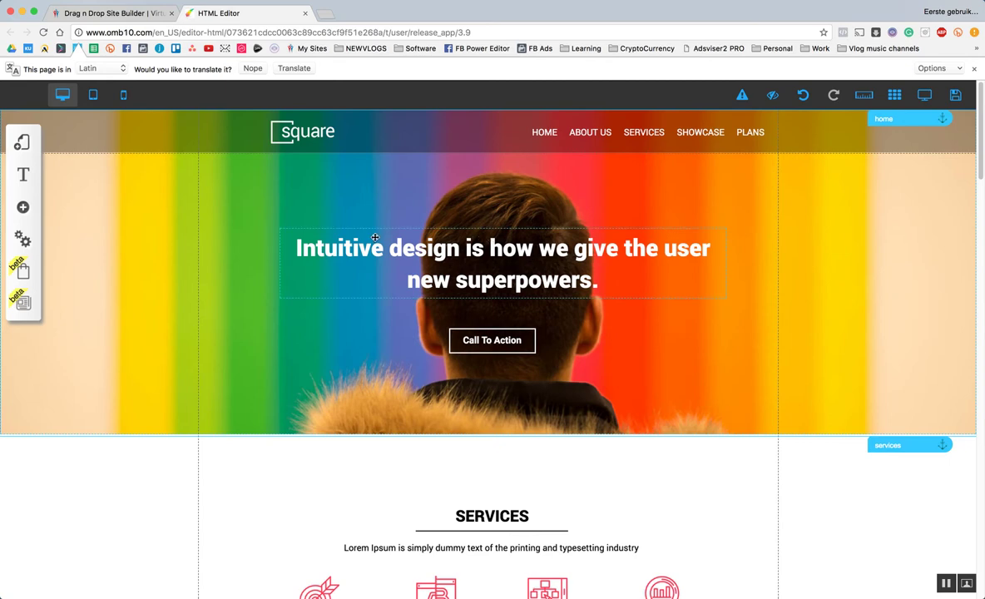
Open the site's list of pop-ups, show the preview of Pop Up Default and hide it again.
click(23, 207)
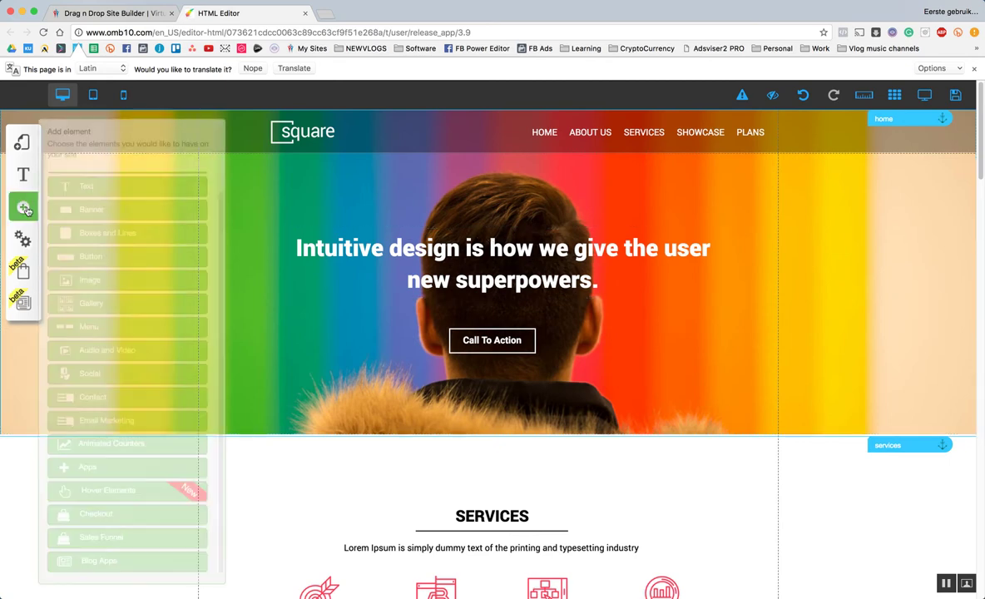
scroll(130, 285, up, 1)
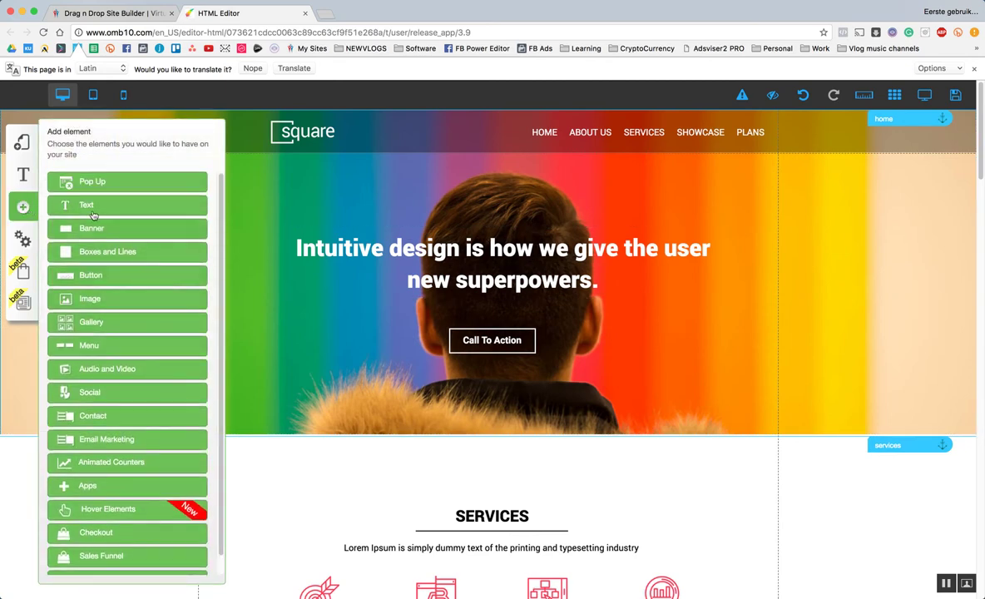
click(76, 181)
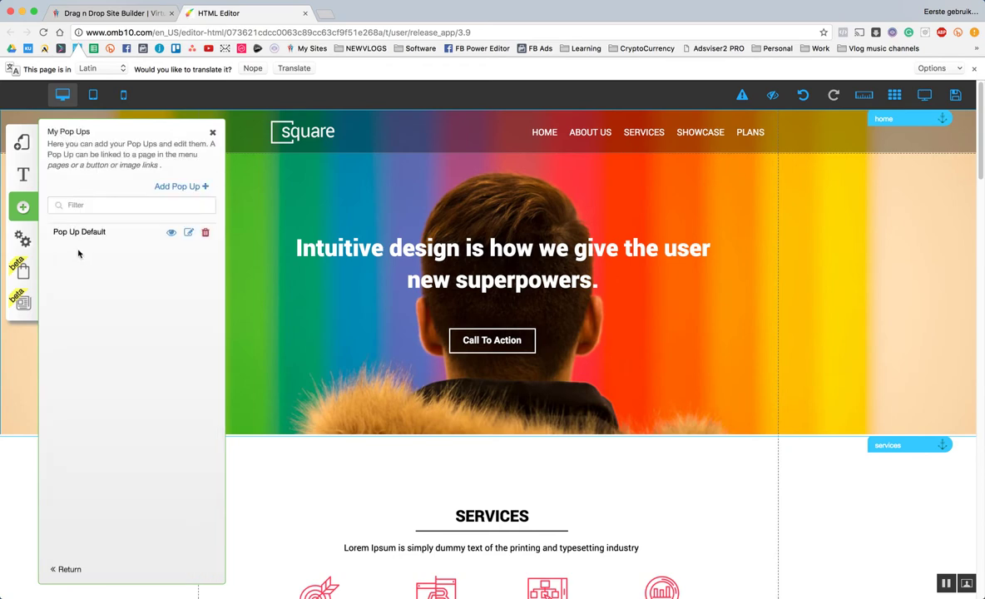
click(169, 234)
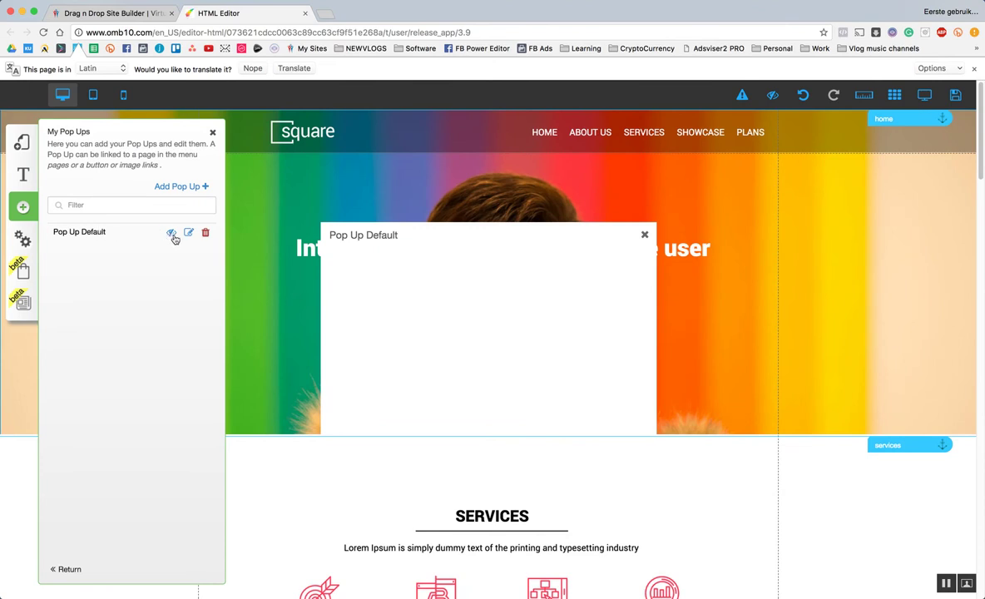
click(173, 235)
Examine the title settings of Pop Up Default and display the pop-up over the page.
click(189, 233)
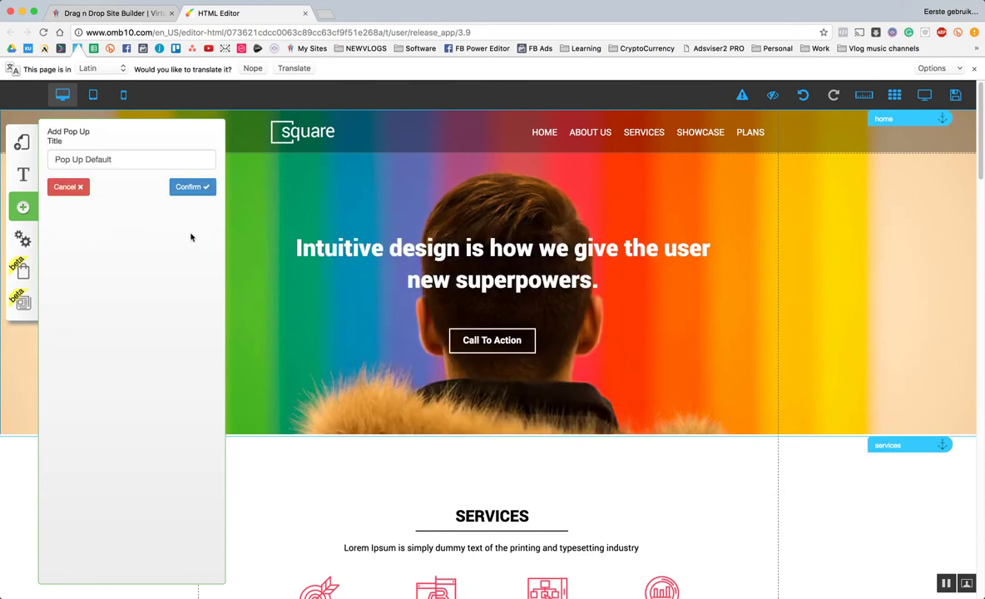
click(177, 186)
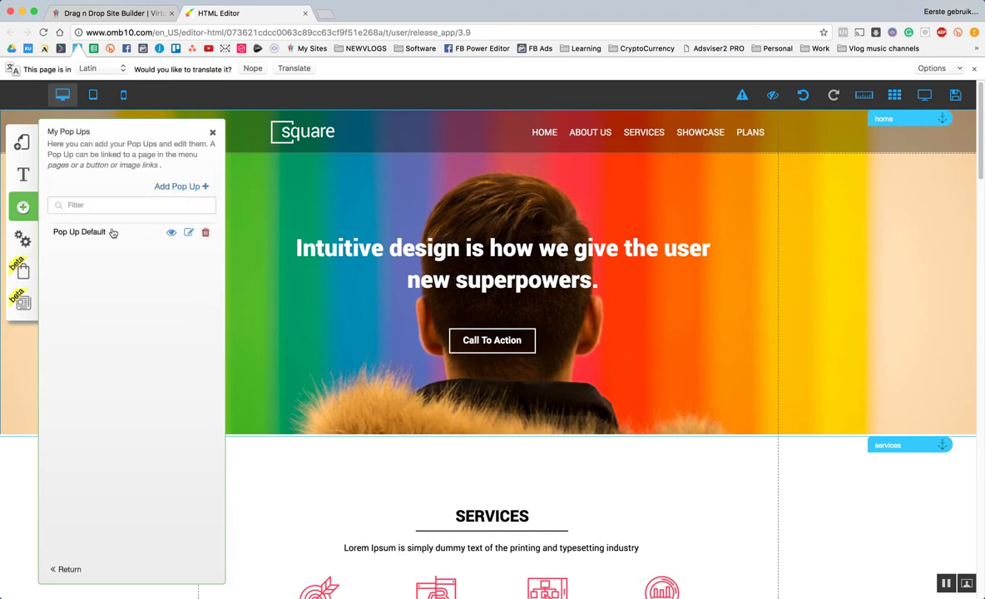
click(170, 236)
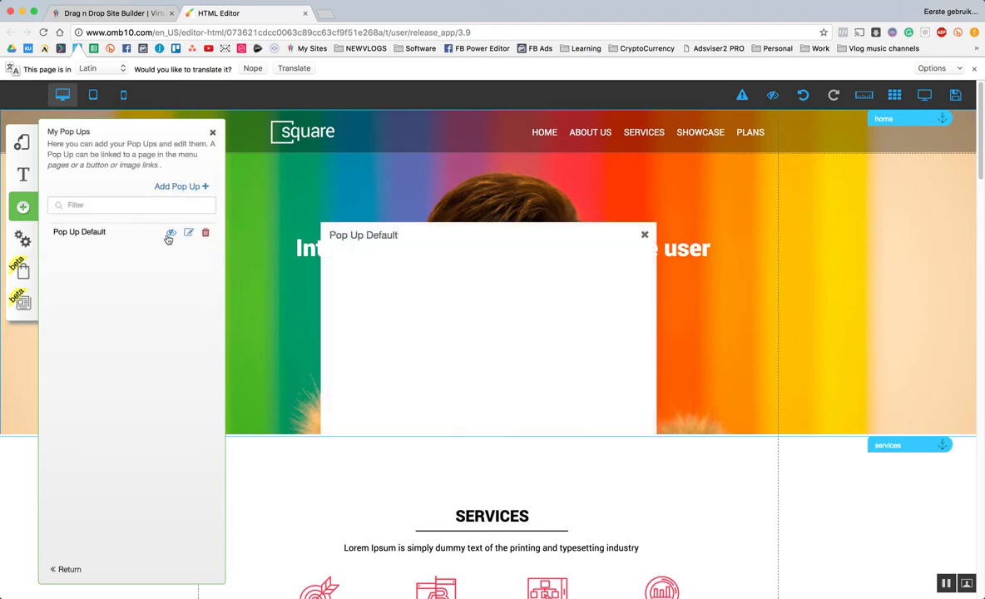
click(188, 233)
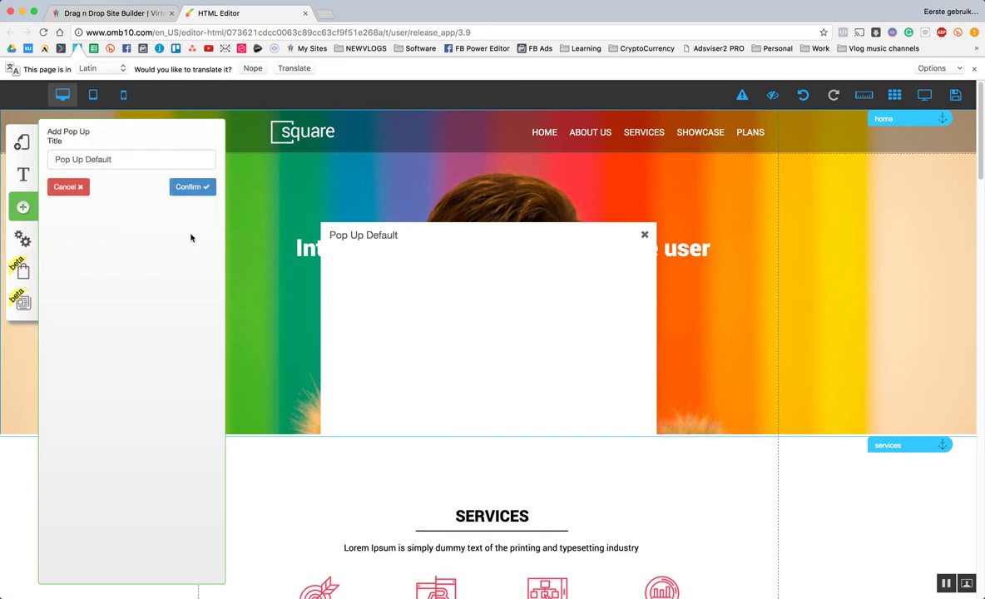
click(179, 185)
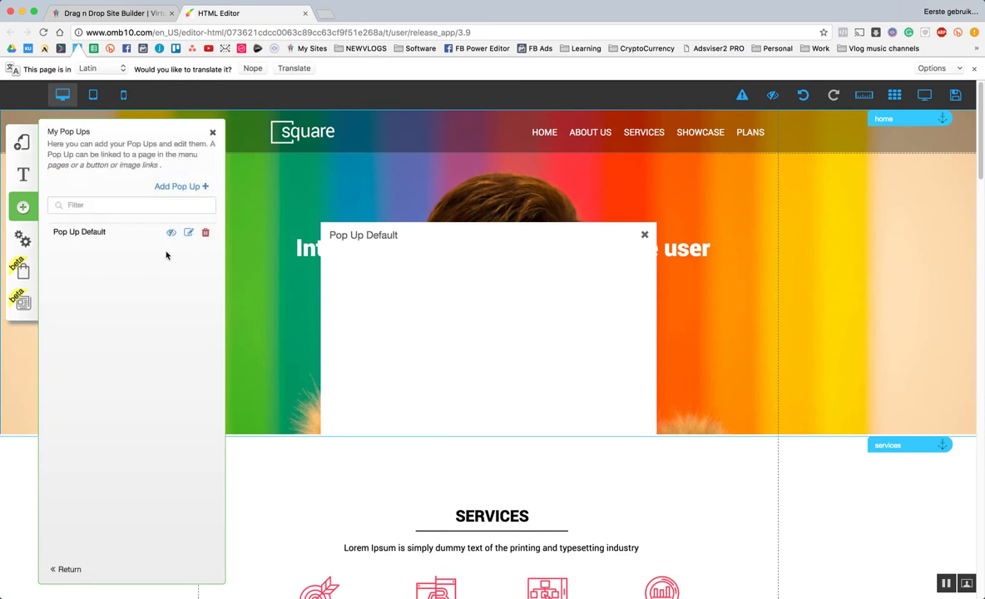
Add a pop-up titled "New Test" from the dark blue "Subscribe To Our Newsletter!" template, and switch the preview to Pop Up Default.
click(191, 188)
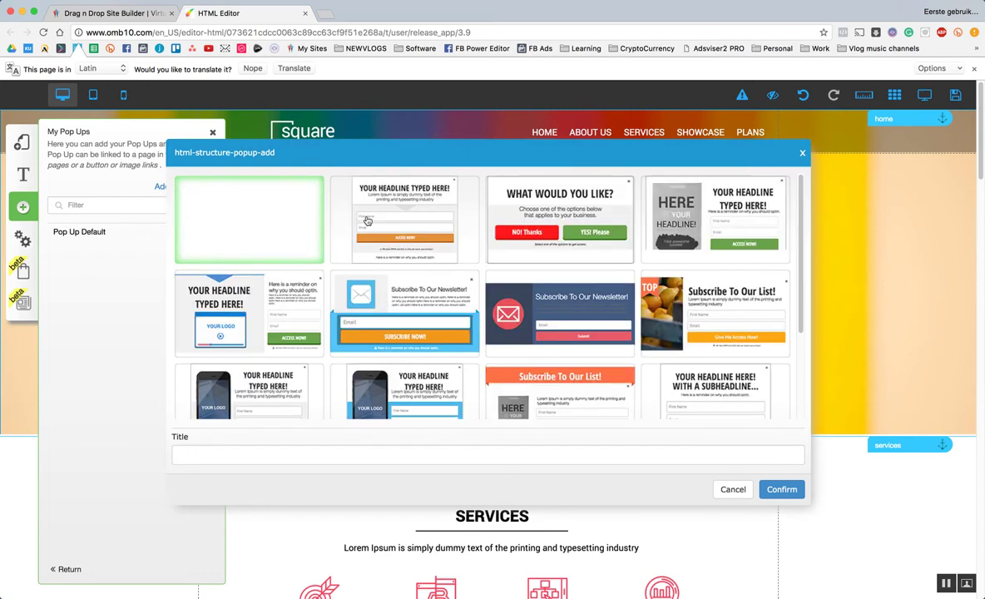
scroll(294, 222, down, 5)
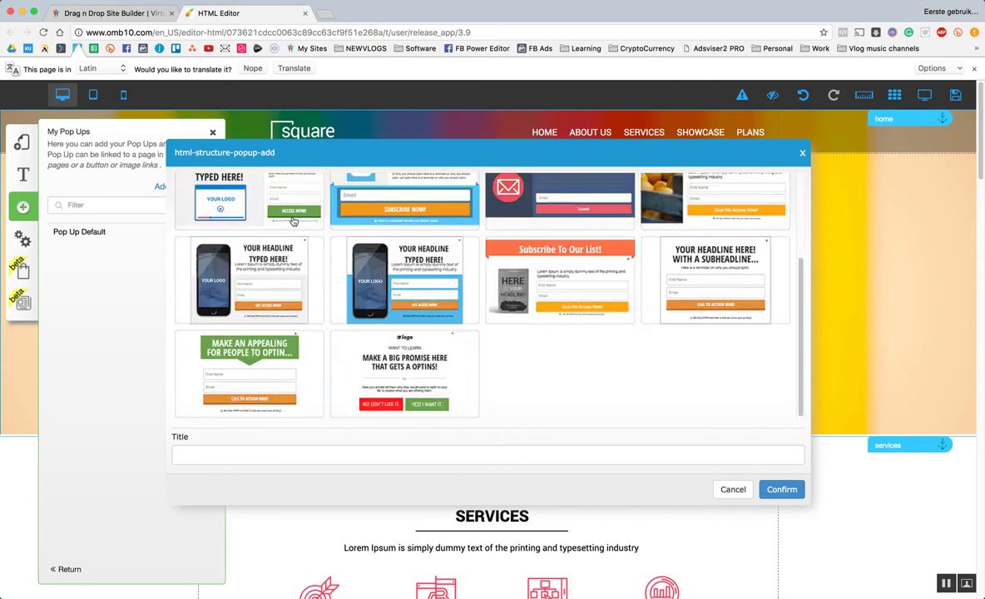
scroll(294, 225, up, 5)
scroll(294, 226, up, 1)
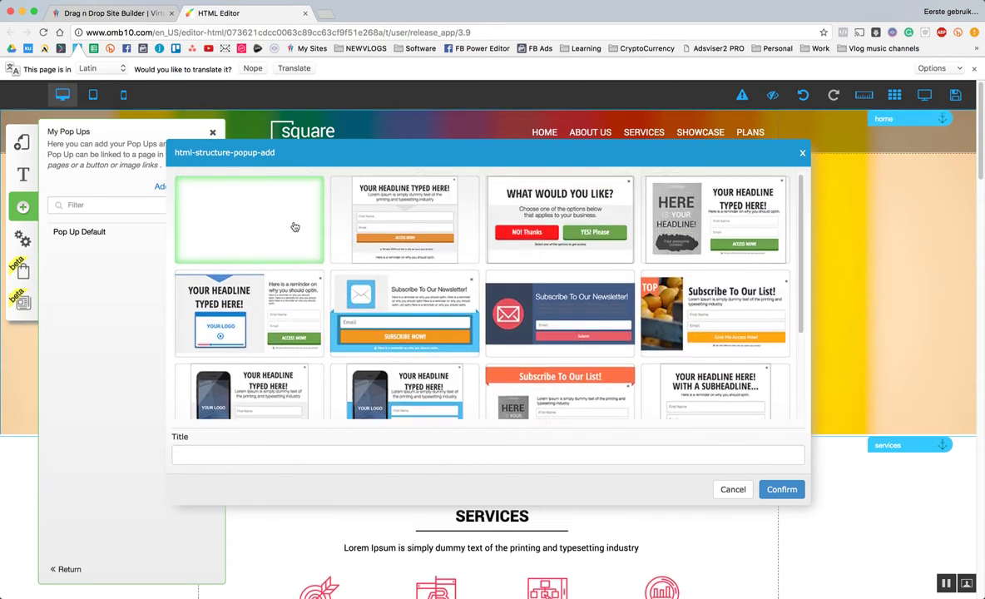
scroll(441, 266, down, 2)
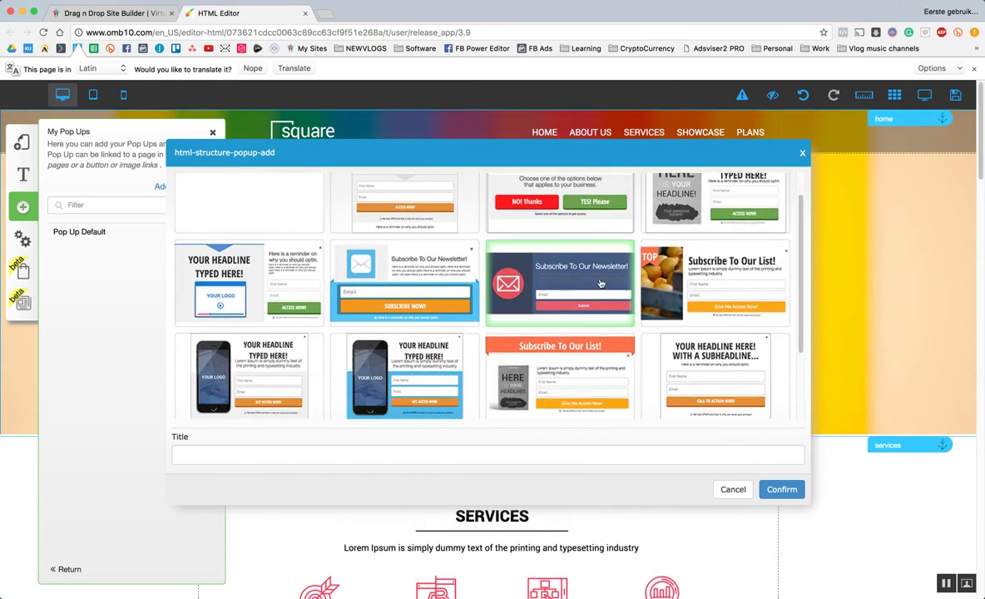
click(729, 456)
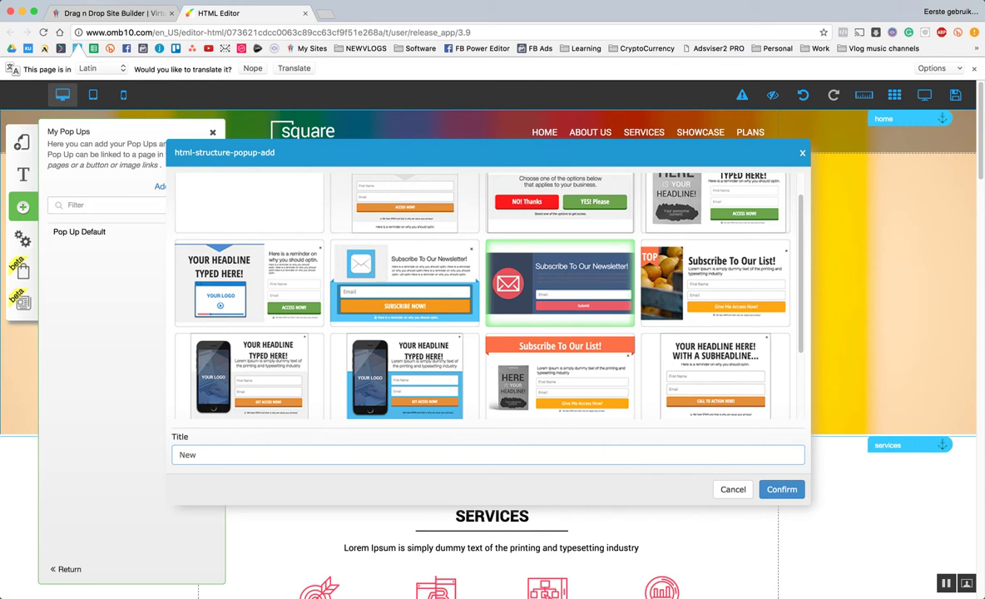
click(798, 490)
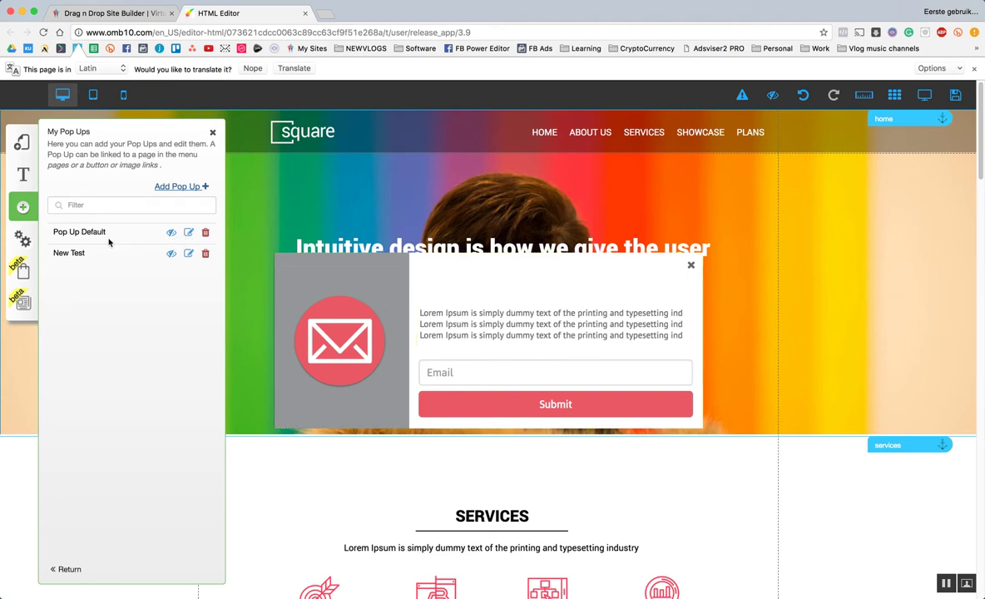
click(171, 234)
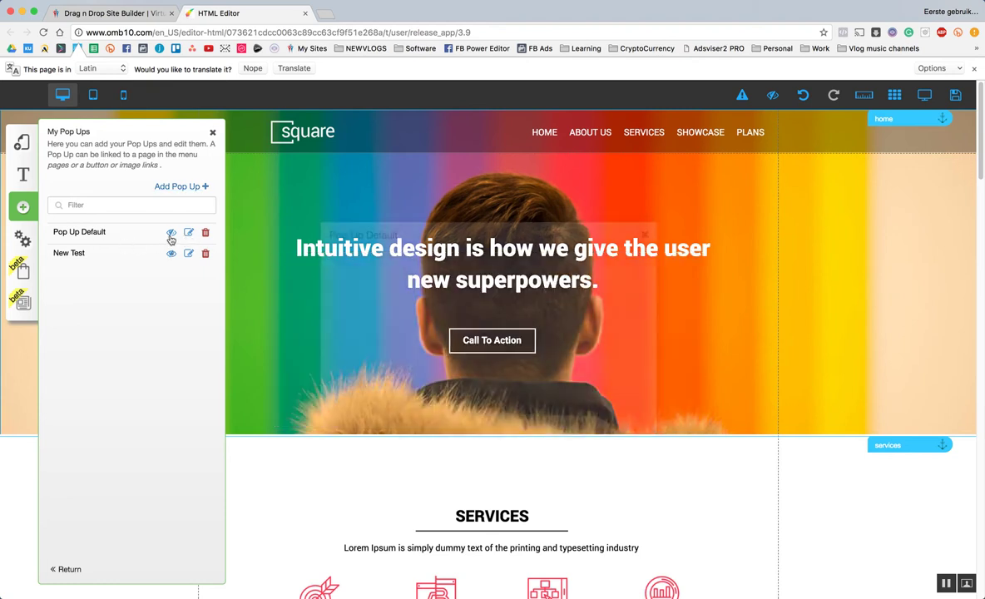
Preview the New Test and Pop Up Default pop-ups, and delete Pop Up Default from the site.
click(172, 253)
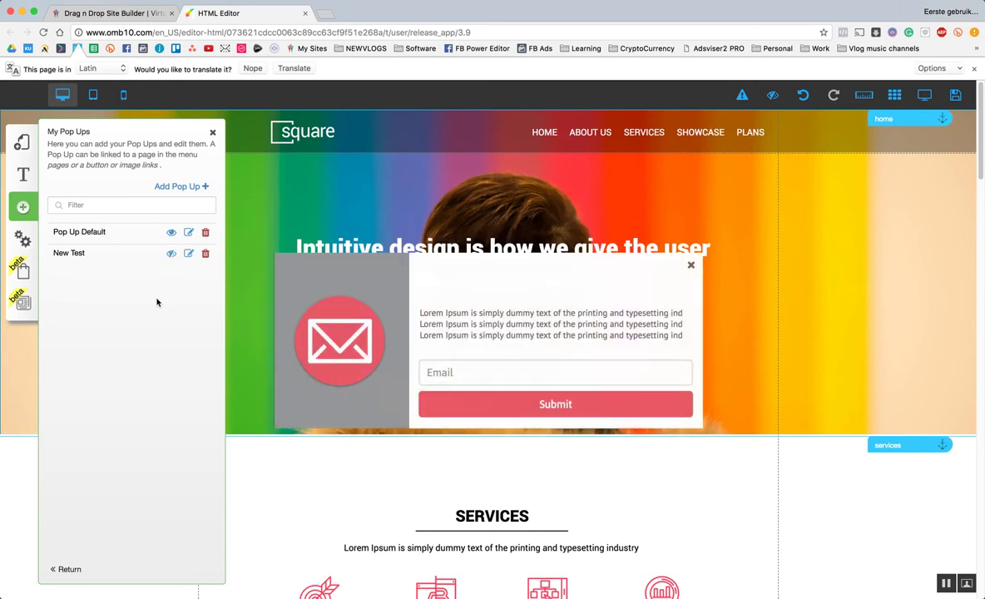
click(168, 232)
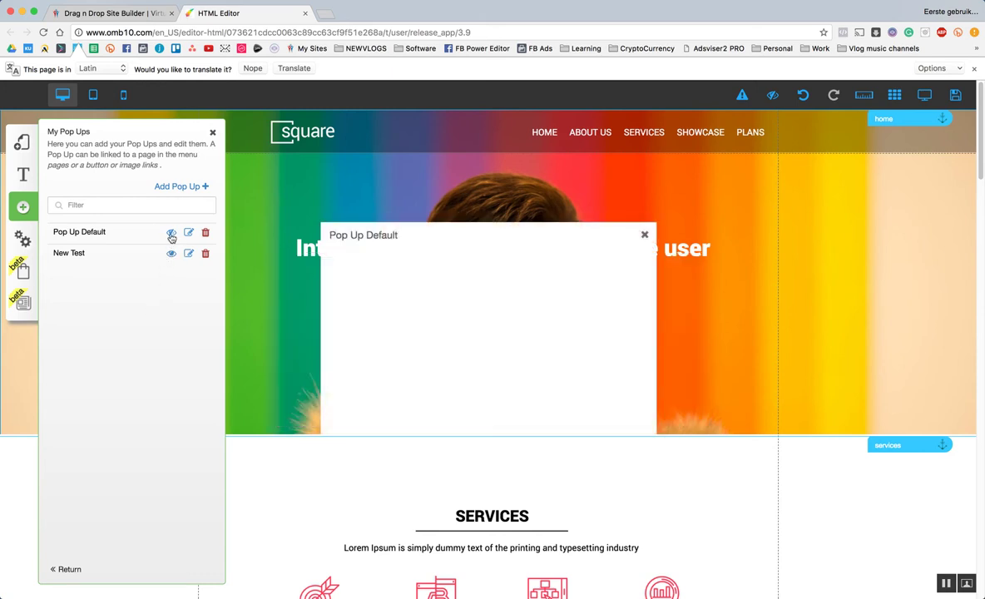
click(205, 237)
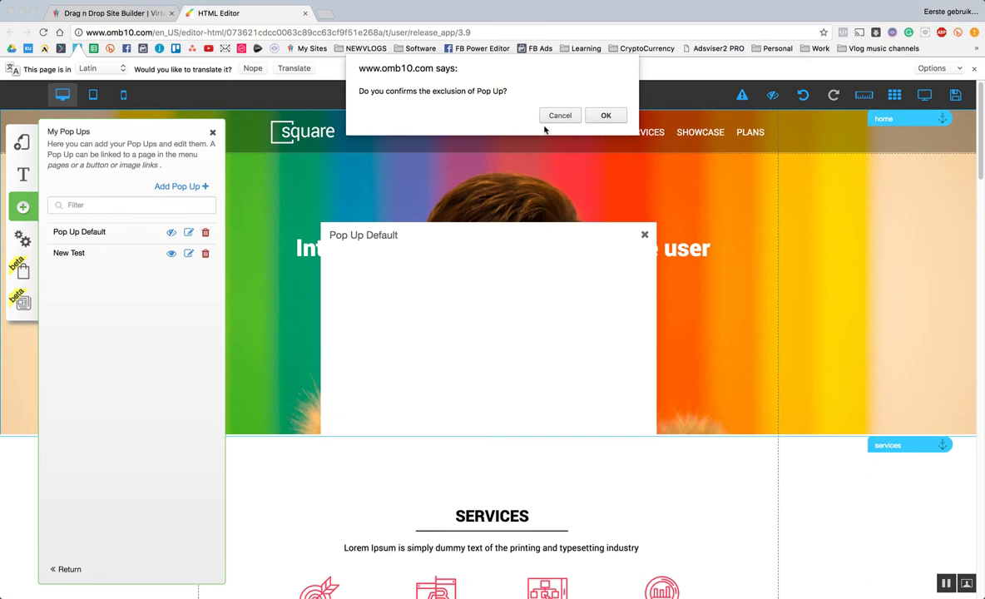
key(Return)
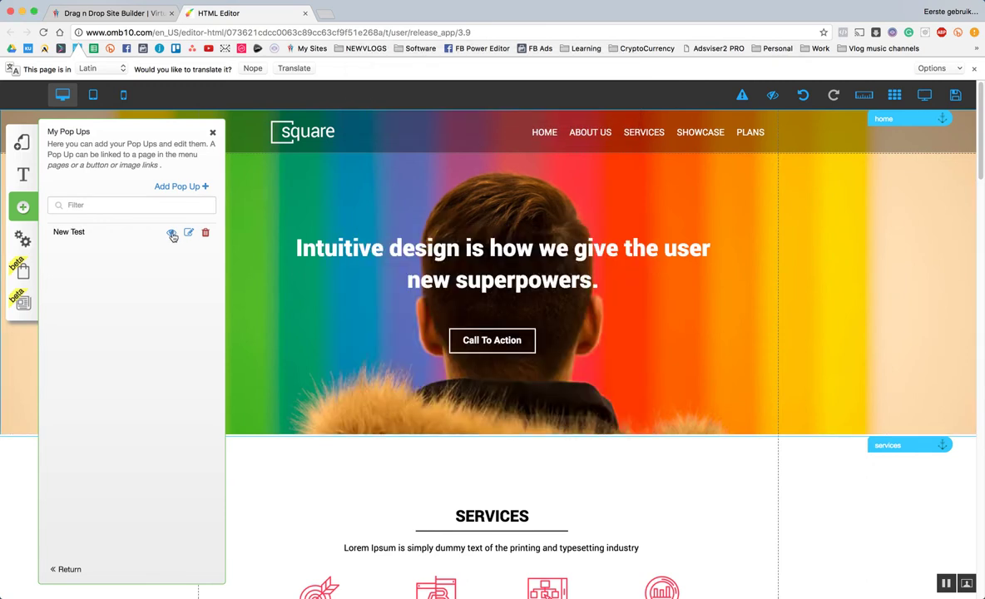
Display the New Test pop-up over the page and open its appearance styles.
click(171, 234)
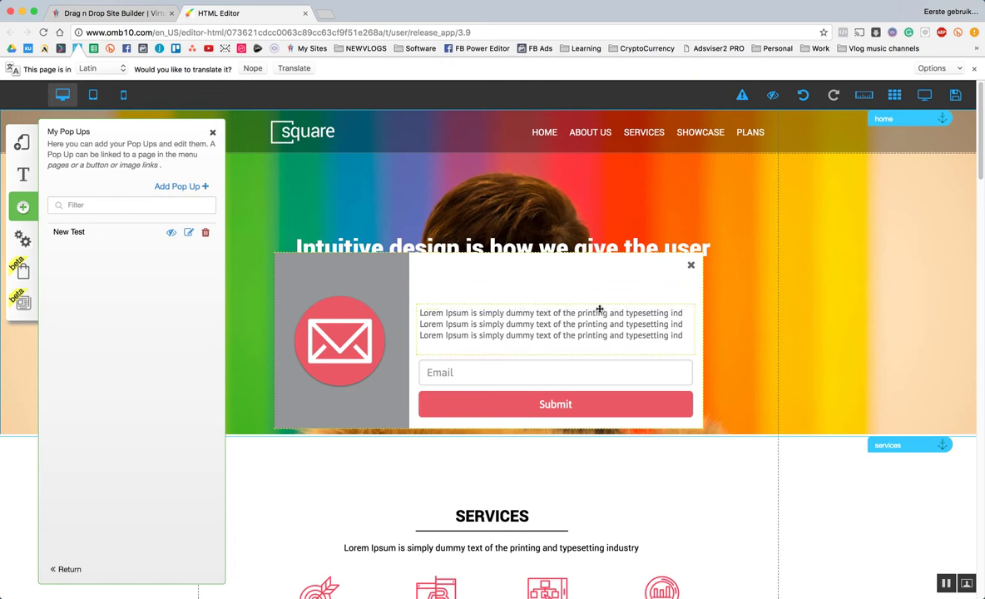
click(596, 266)
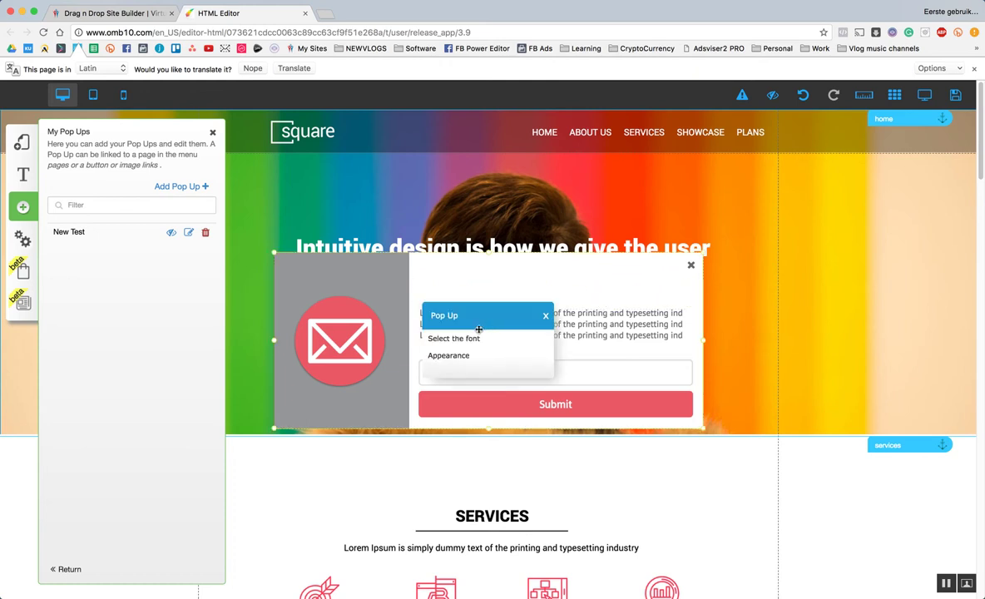
click(453, 355)
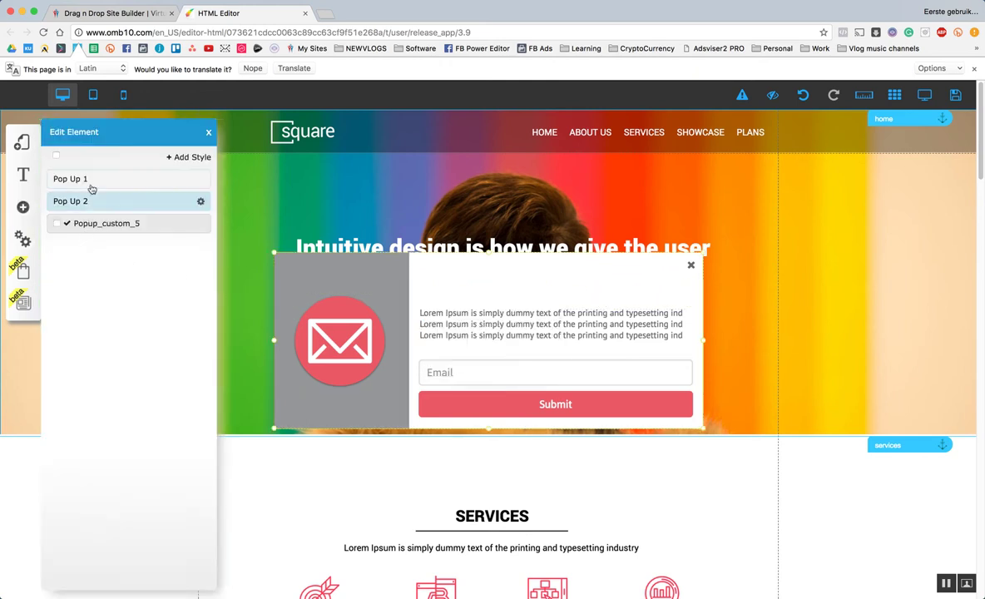
Try the Pop Up 2 and Pop Up 1 styles on the pop-up and reselect Popup_custom_5.
click(146, 200)
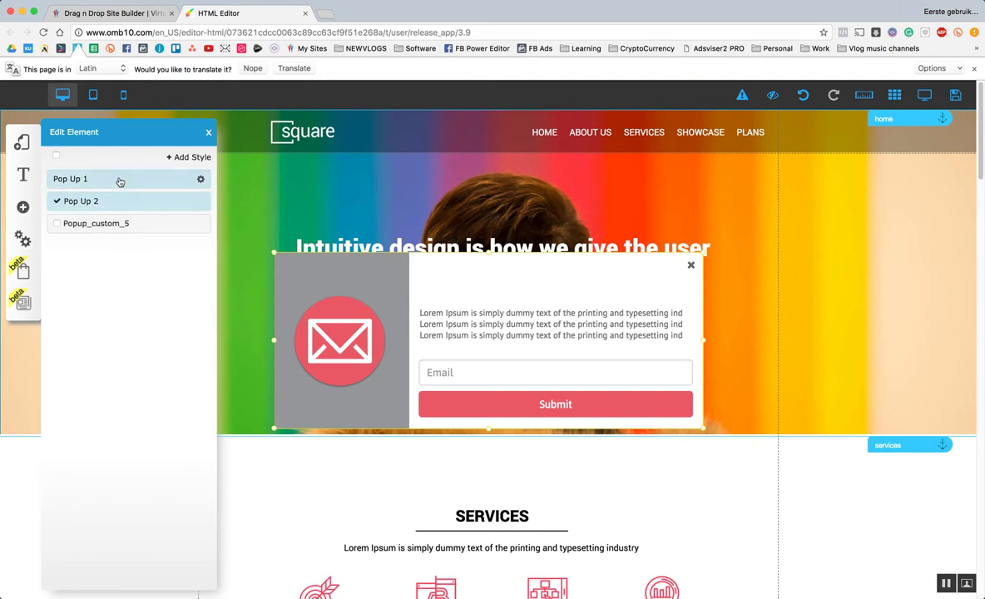
click(120, 179)
click(129, 223)
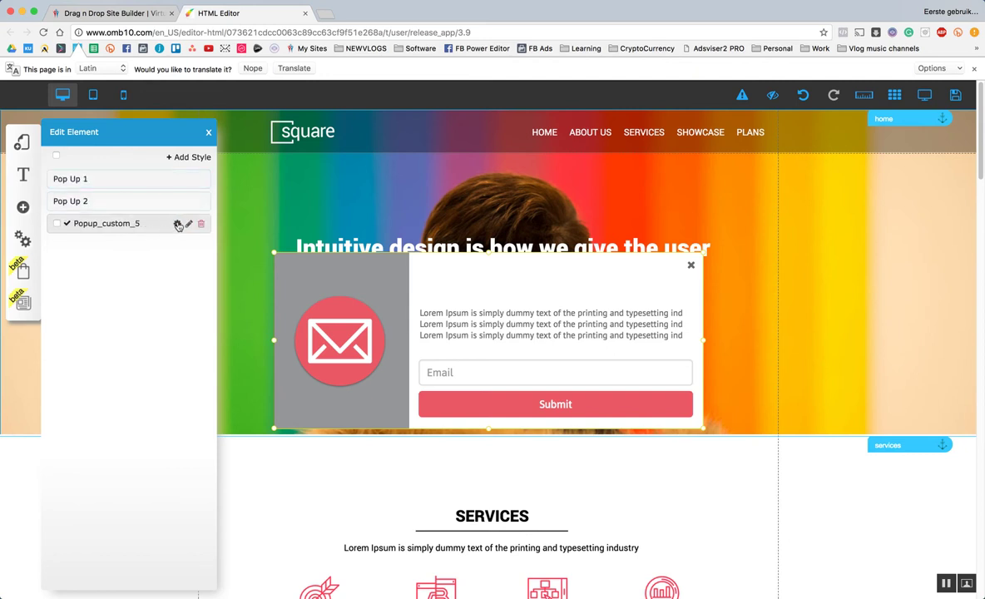
Customize the Popup_custom_5 style by setting the round borders of all four corners to 25.
click(177, 224)
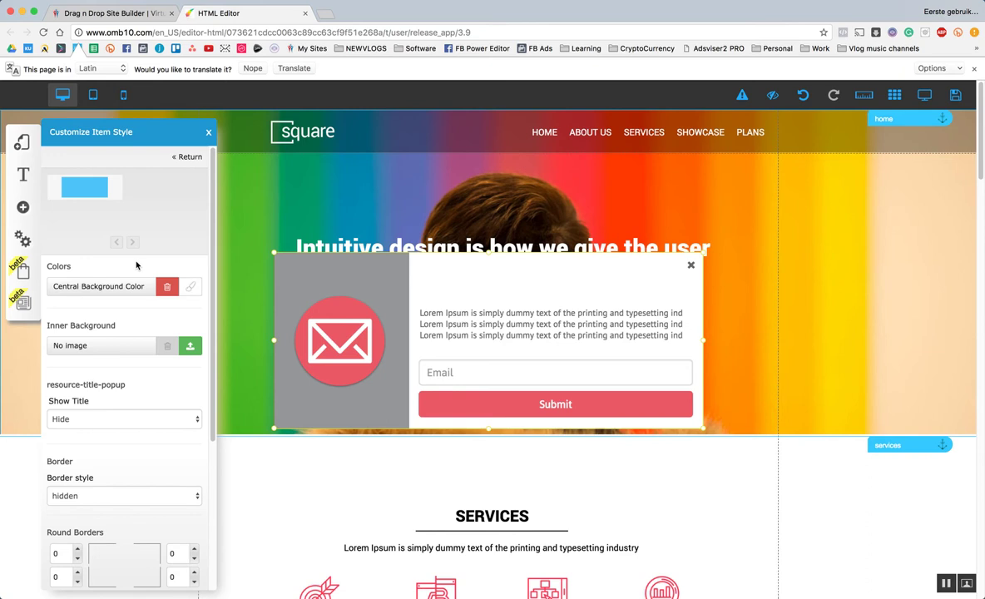
scroll(117, 332, down, 3)
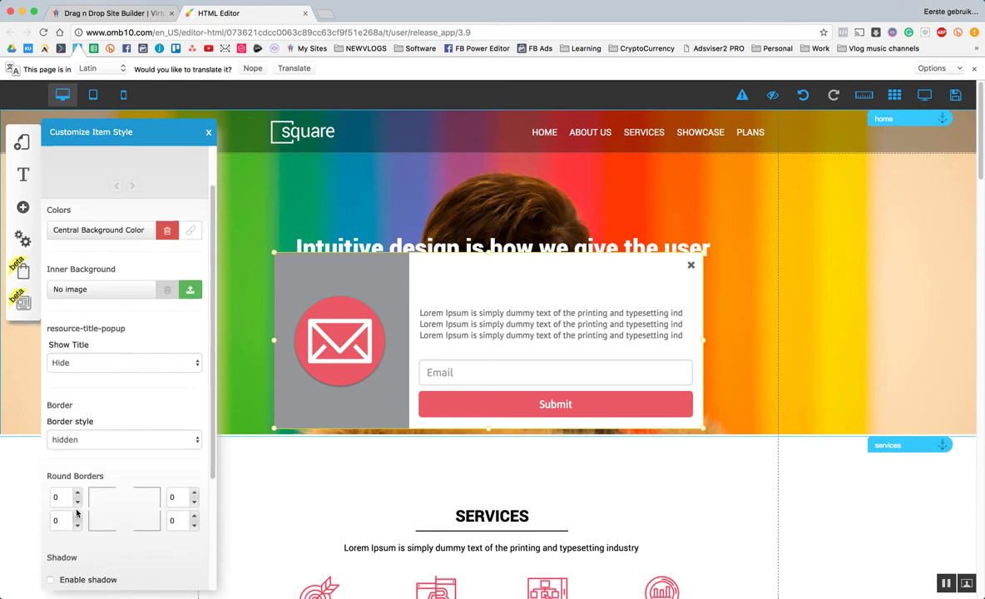
double_click(57, 498)
text(35)
key(Tab)
key(Tab)
text(25)
key(Tab)
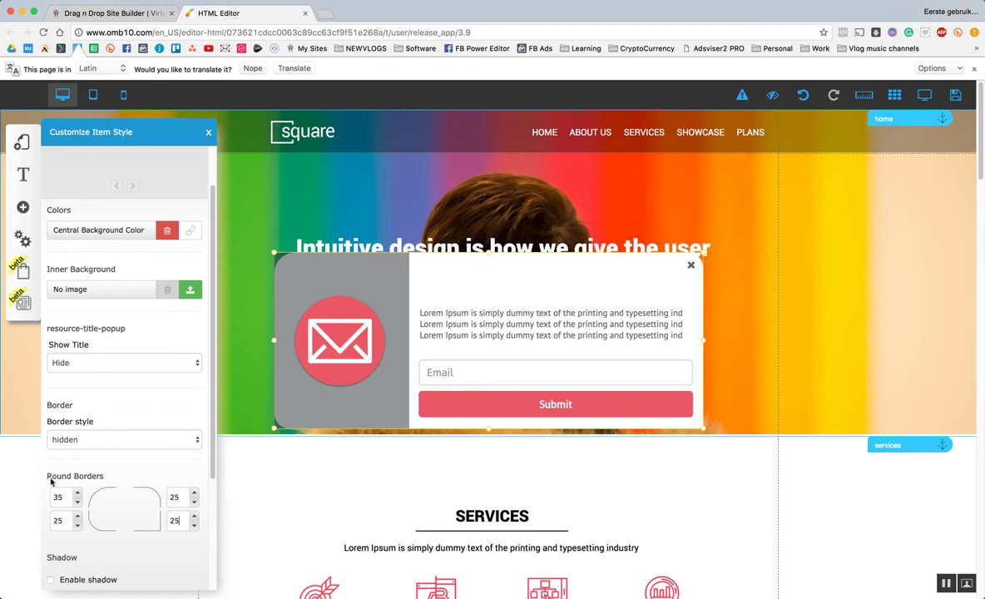
key(Tab)
click(177, 501)
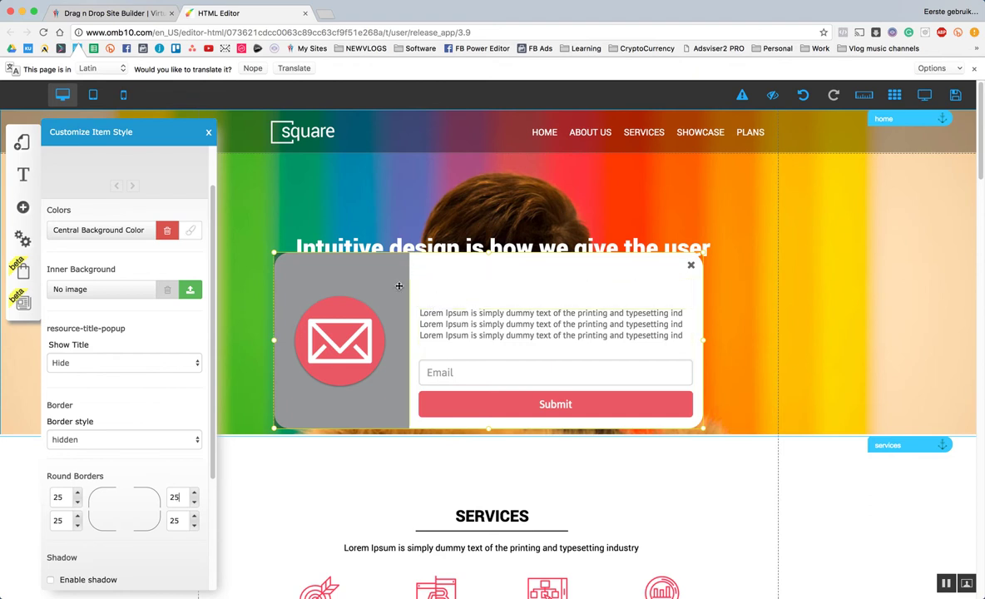
Change the text color of the pop-up's "Subscribe To Our Newsletter!" heading from white to dark grey.
click(542, 288)
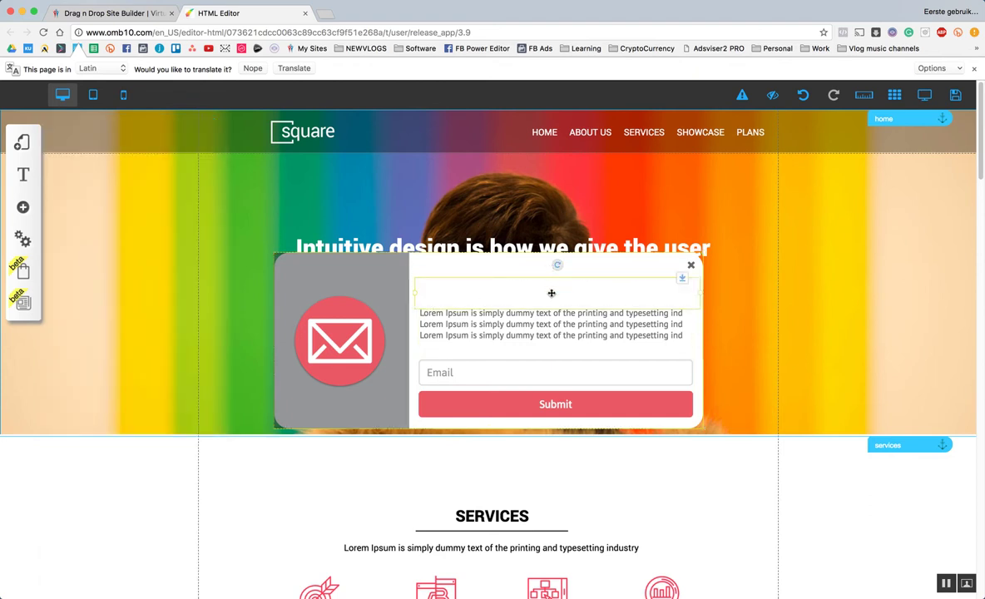
double_click(574, 290)
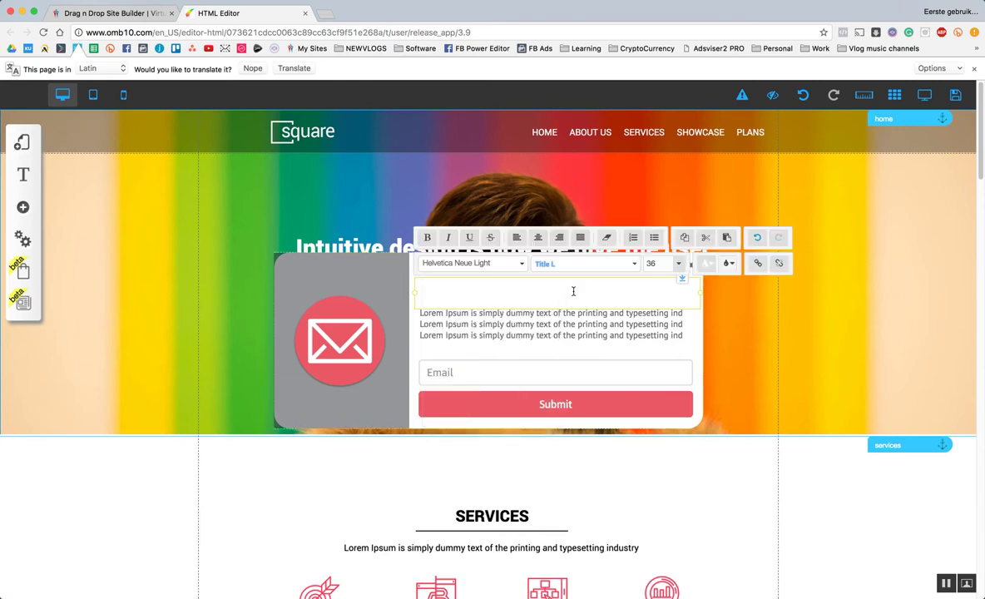
key(ctrl+a)
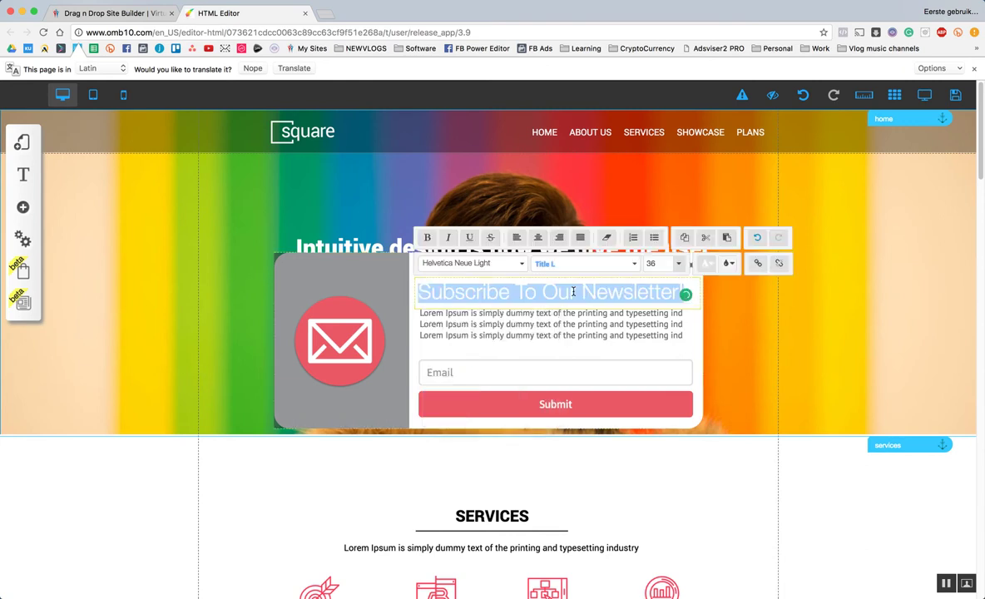
click(727, 263)
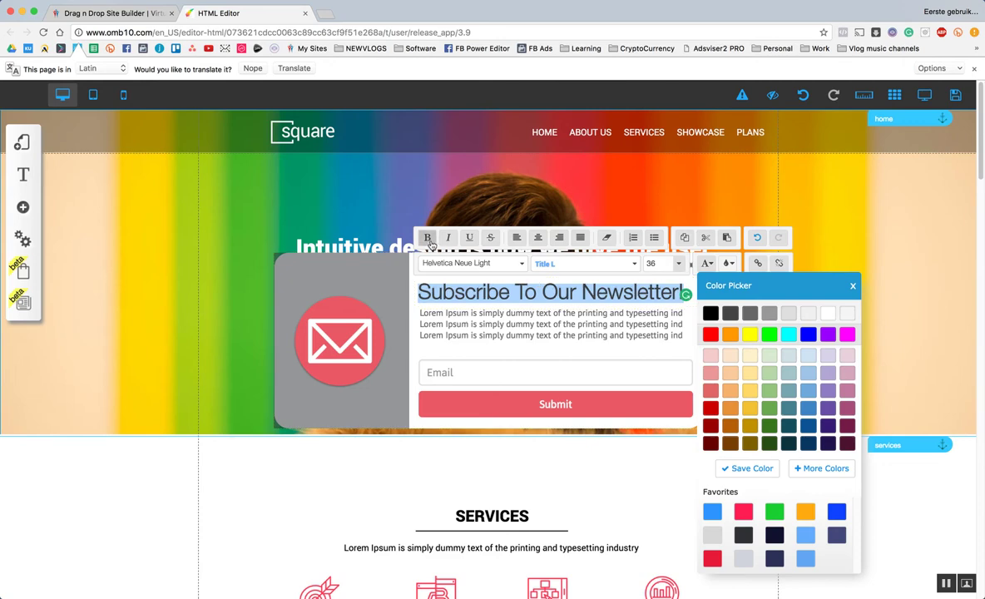
click(480, 309)
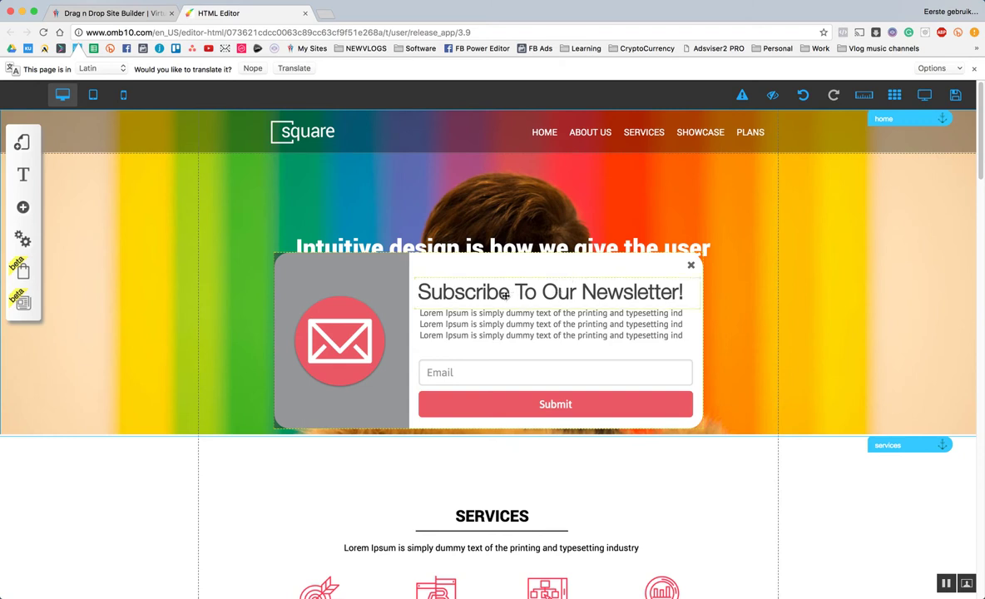
Hide the New Test pop-up through the site's list of pop-ups and return to the page.
click(22, 142)
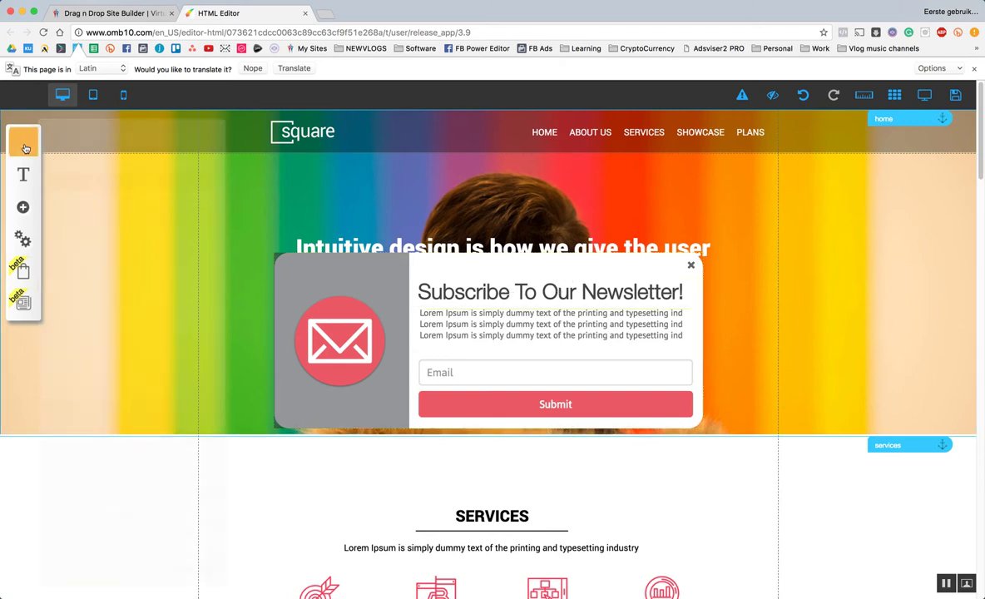
click(23, 206)
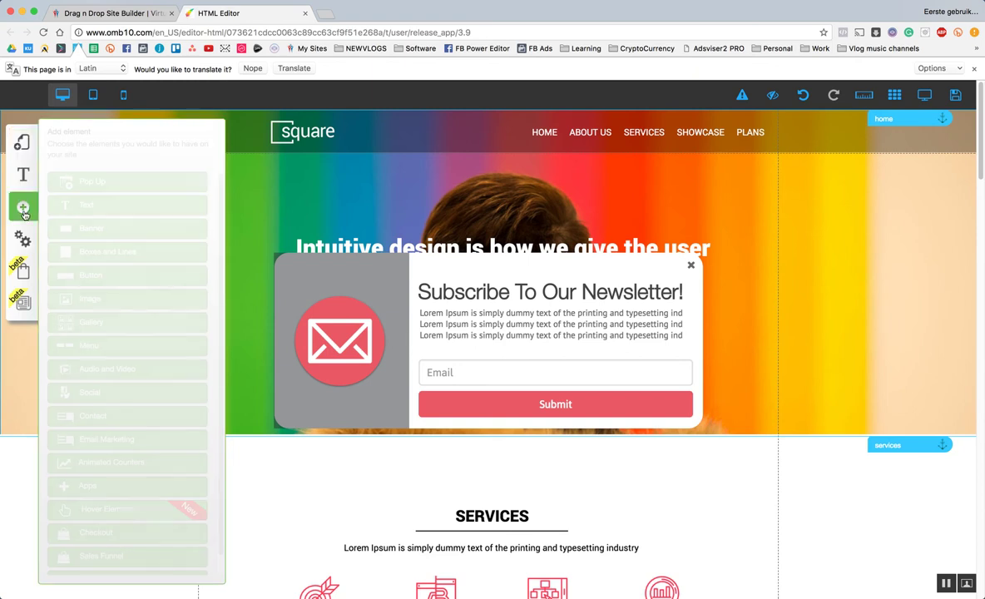
click(106, 177)
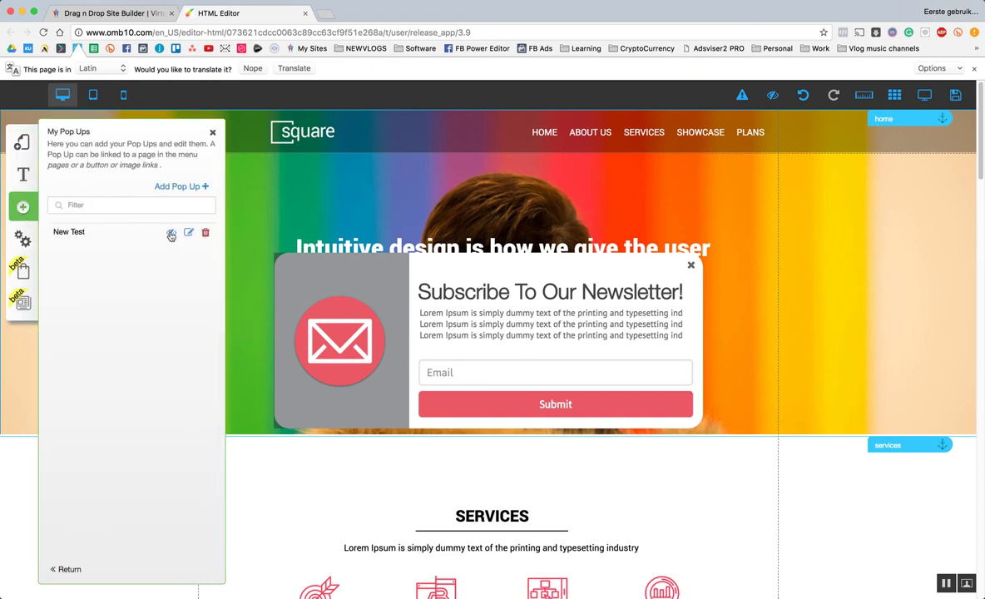
click(171, 234)
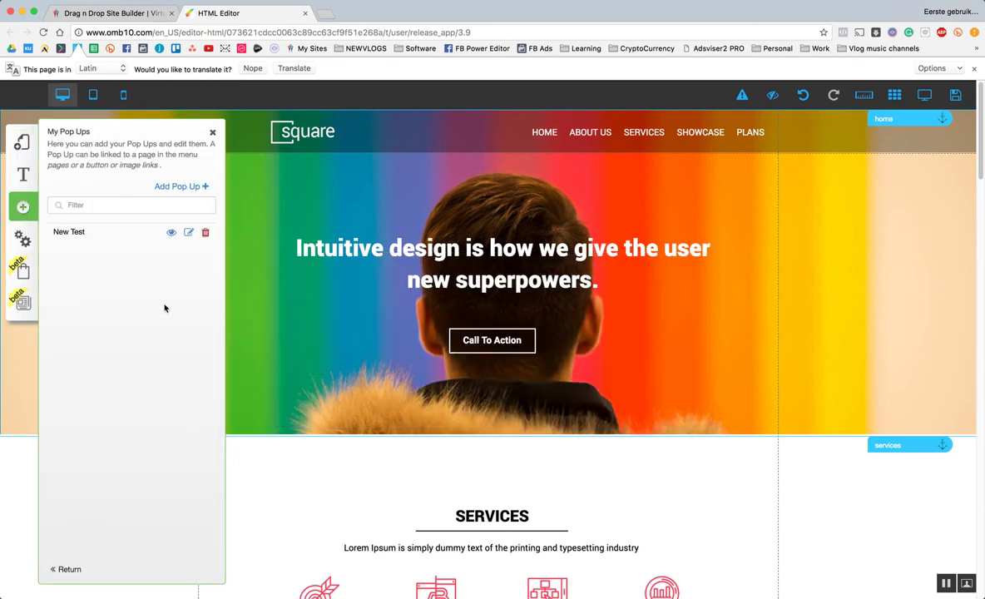
click(708, 315)
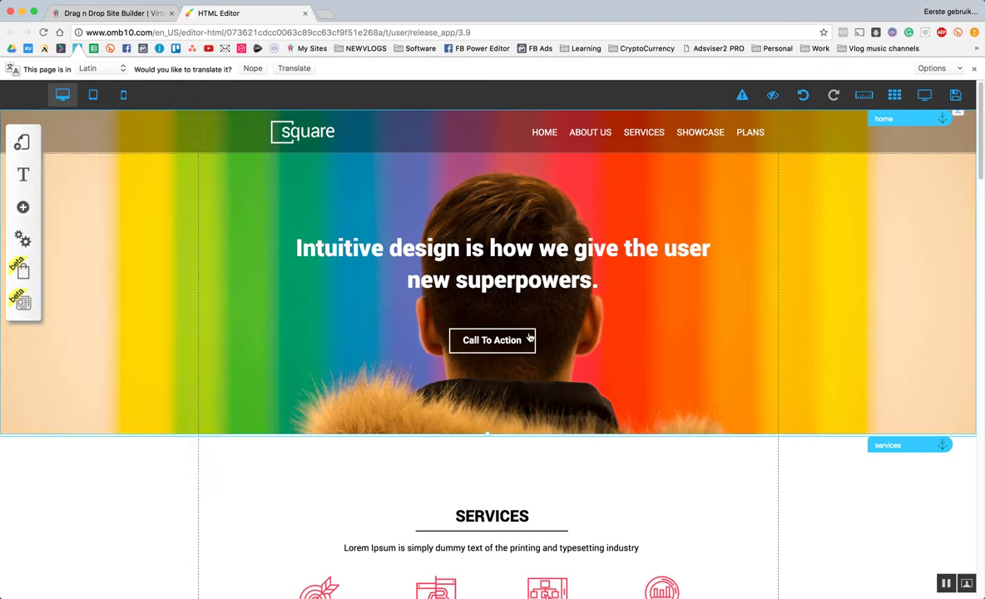
Set the action of the home section's Call To Action button to open the New Test pop-up.
click(485, 344)
click(485, 343)
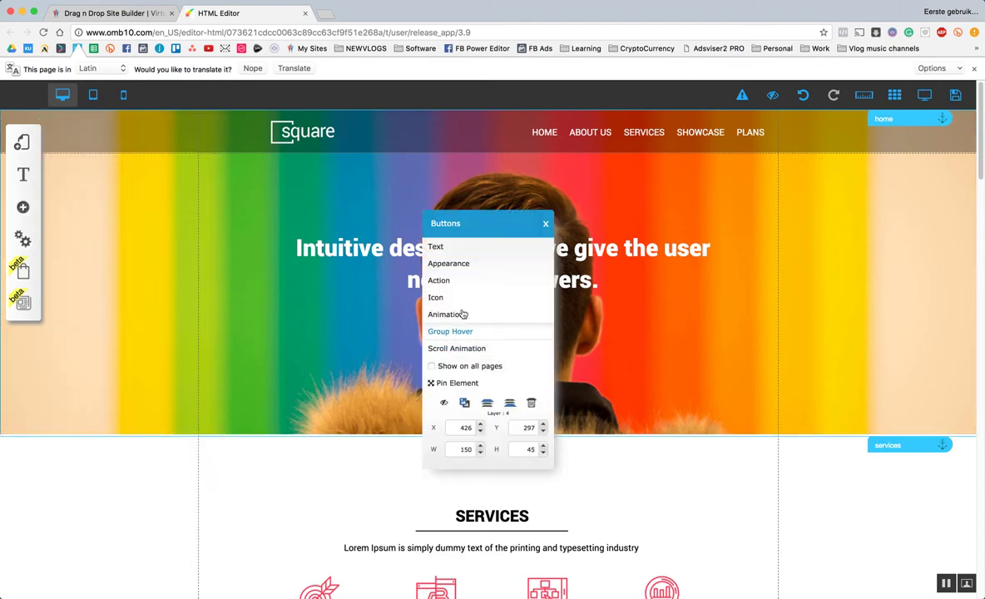
click(439, 280)
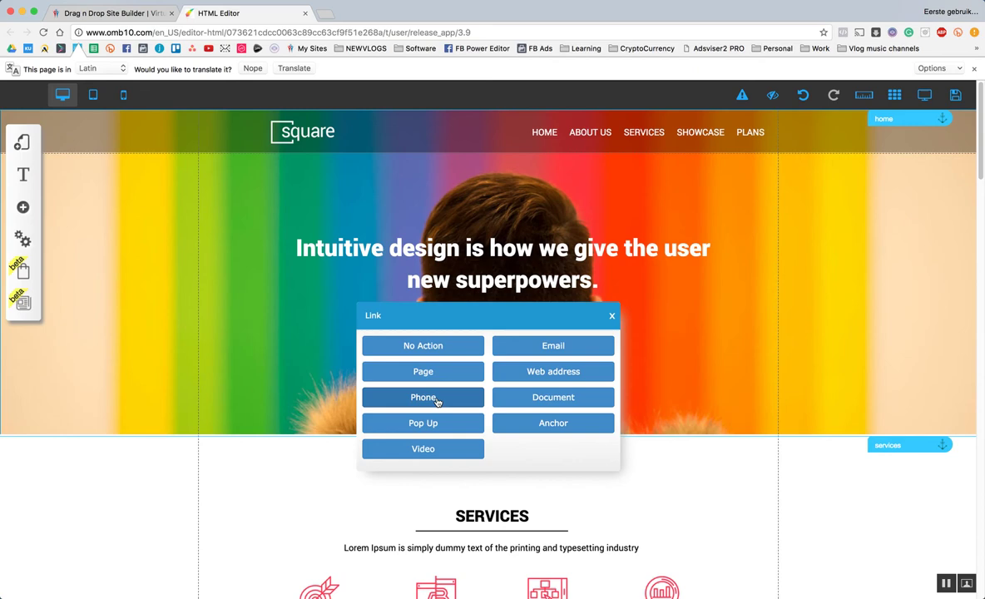
click(439, 424)
click(484, 379)
click(478, 389)
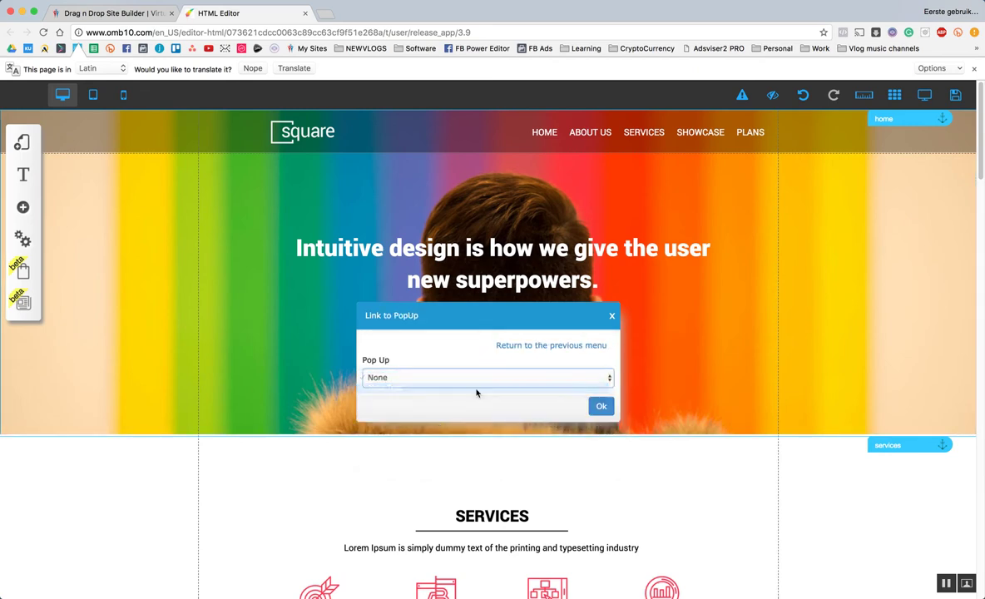
click(599, 405)
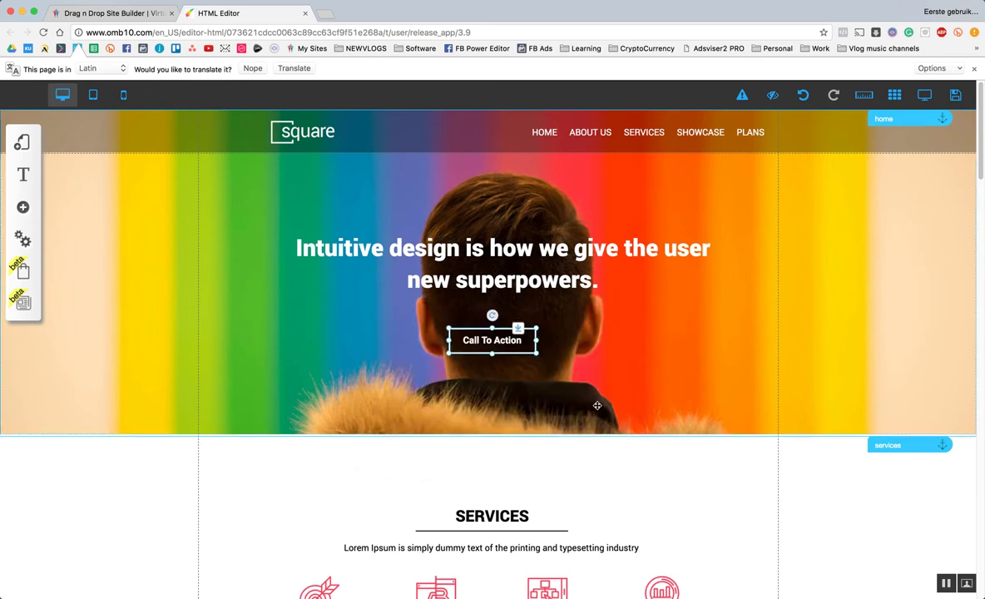
Preview the site, test the Call To Action button's pop-up, and look through the page sections.
click(924, 99)
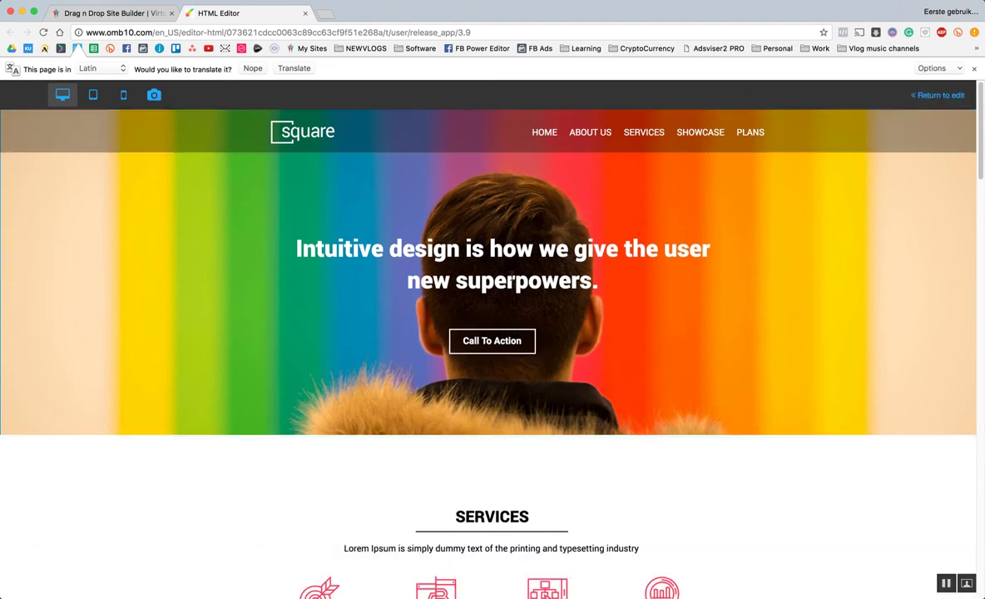
click(491, 343)
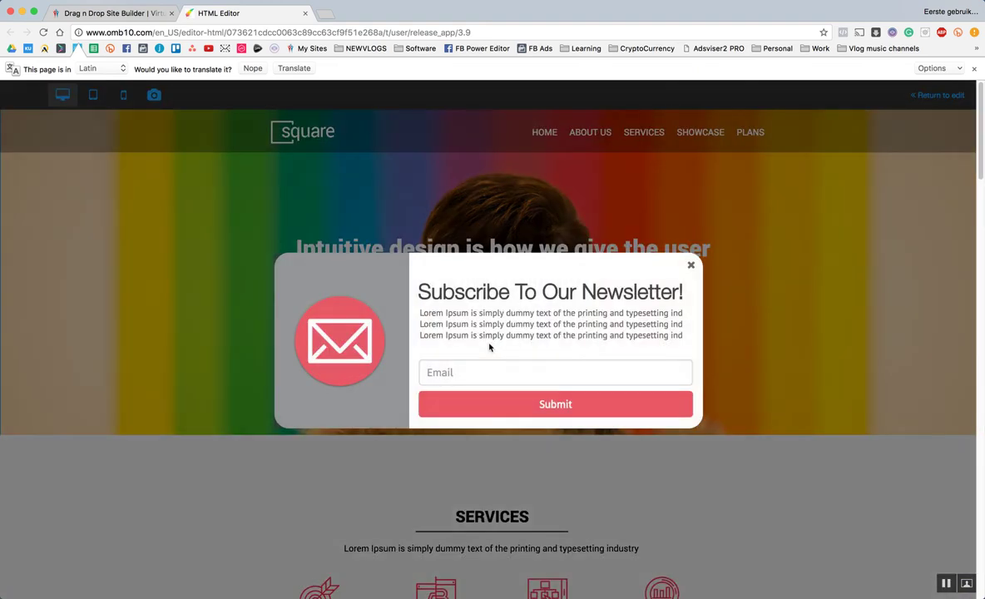
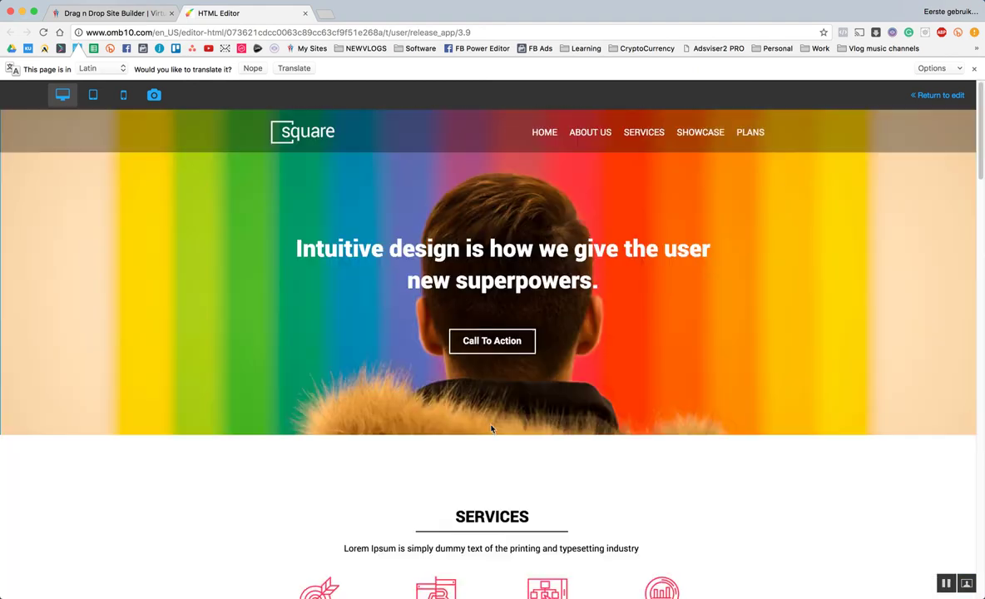
scroll(492, 371, down, 6)
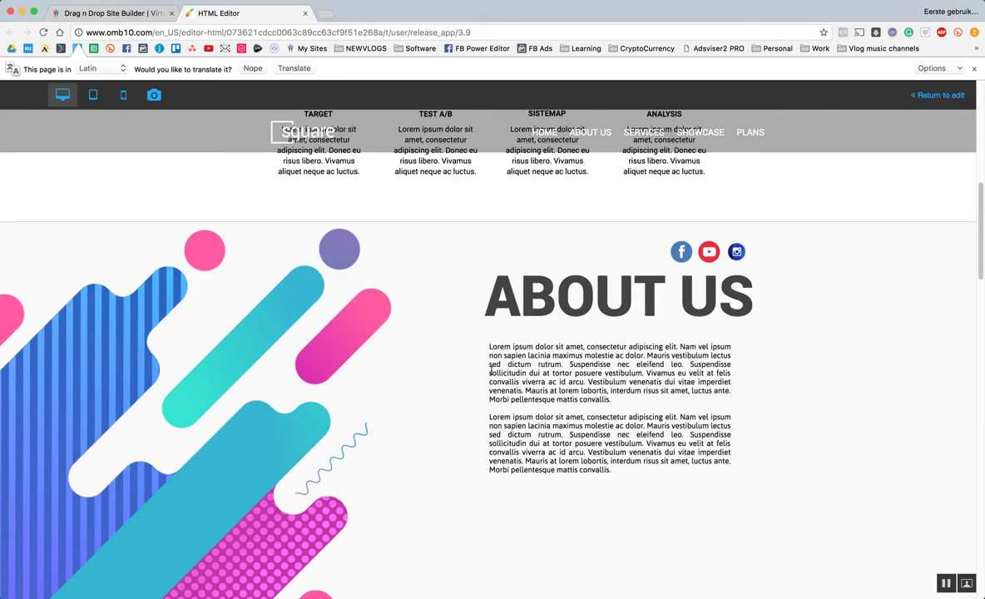
scroll(492, 372, up, 5)
scroll(491, 371, down, 2)
scroll(489, 371, down, 10)
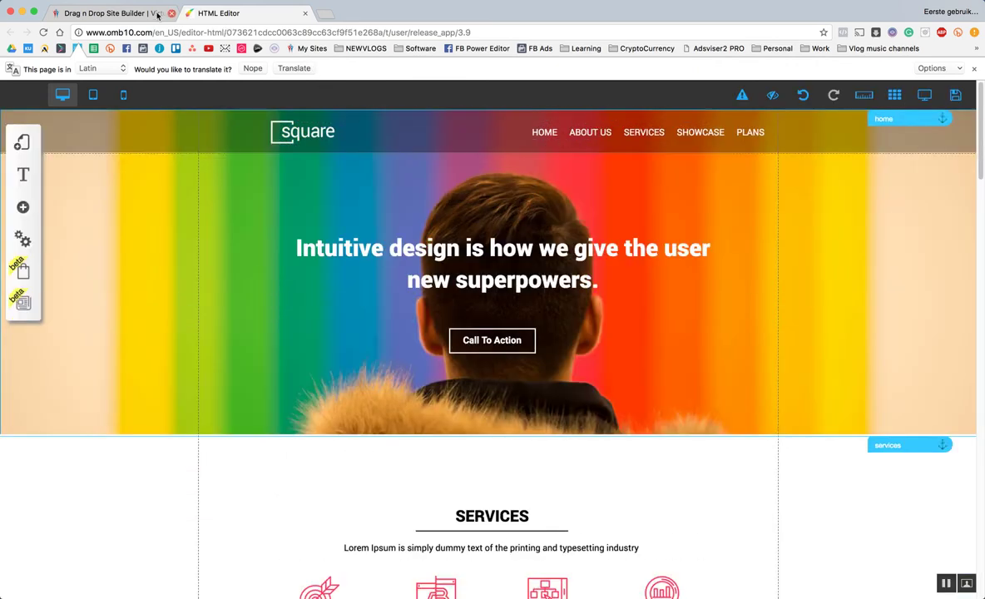
Switch to the Builderall office, open Email marketing and Automation, and show the subscriber's lists in MailingBoss.
click(127, 13)
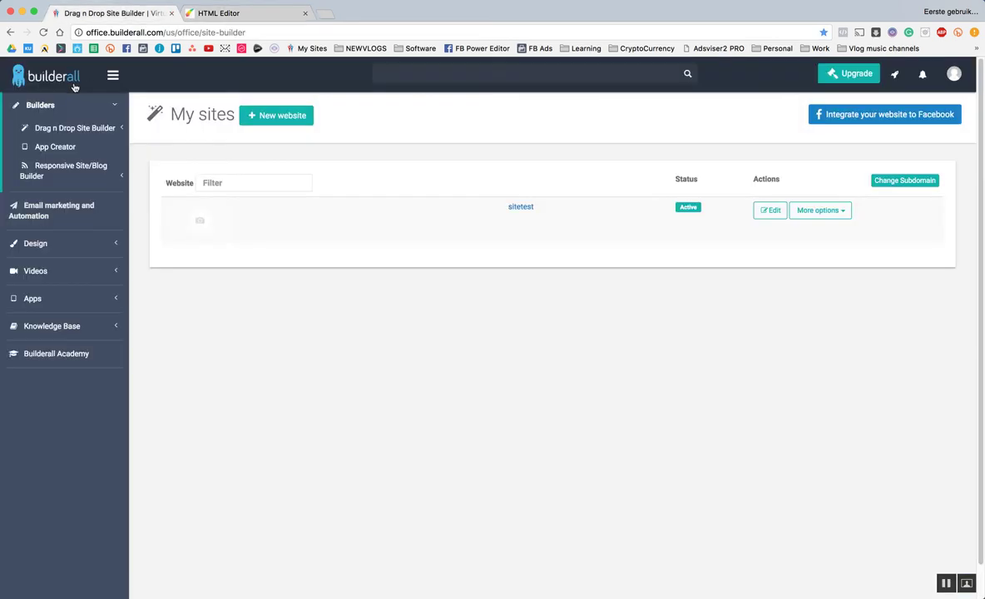
click(46, 214)
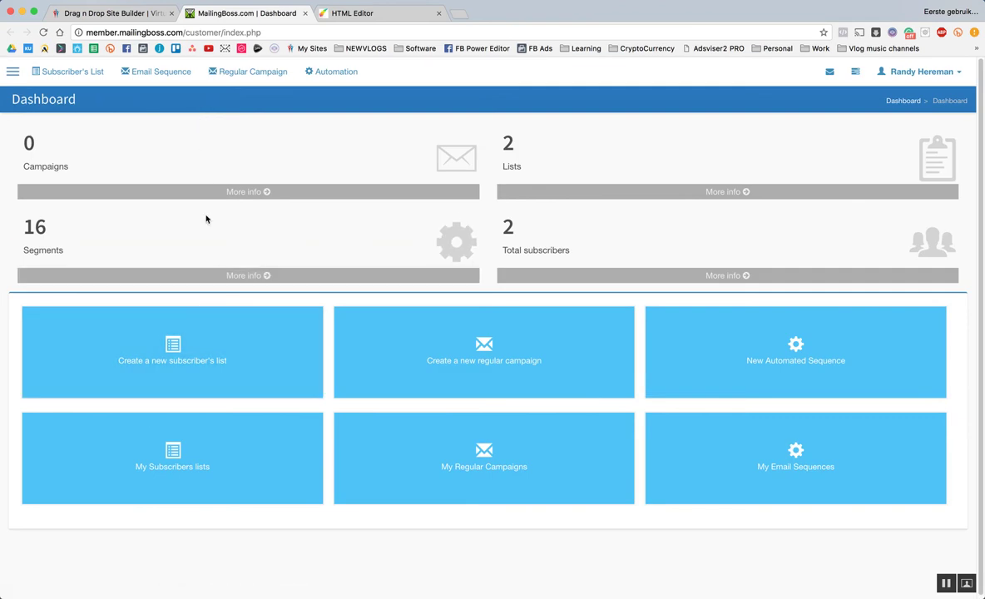
click(93, 73)
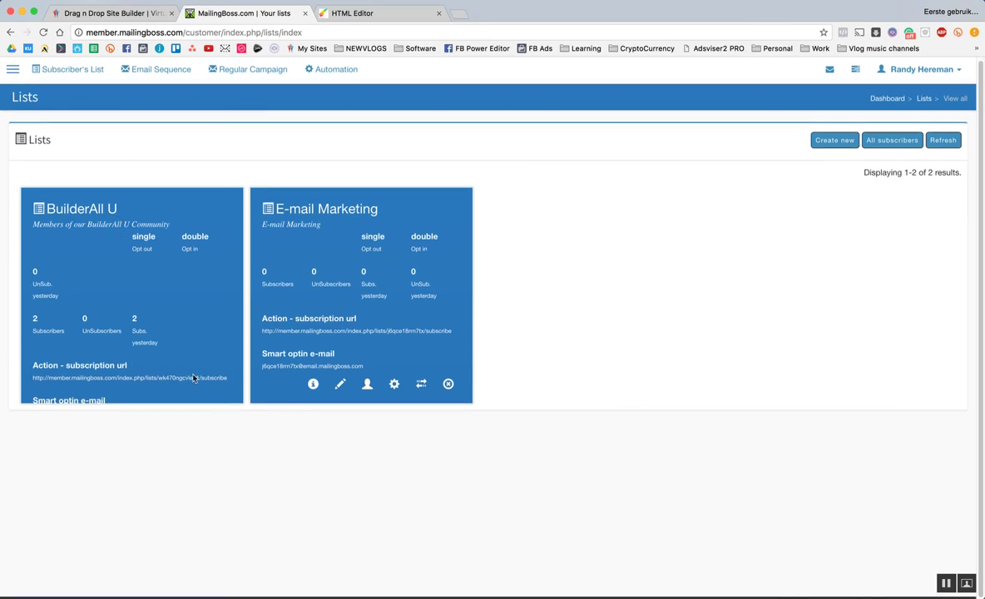
Look through the mail pages and forms of the BuilderAll U list and return to the refreshed lists overview.
click(43, 33)
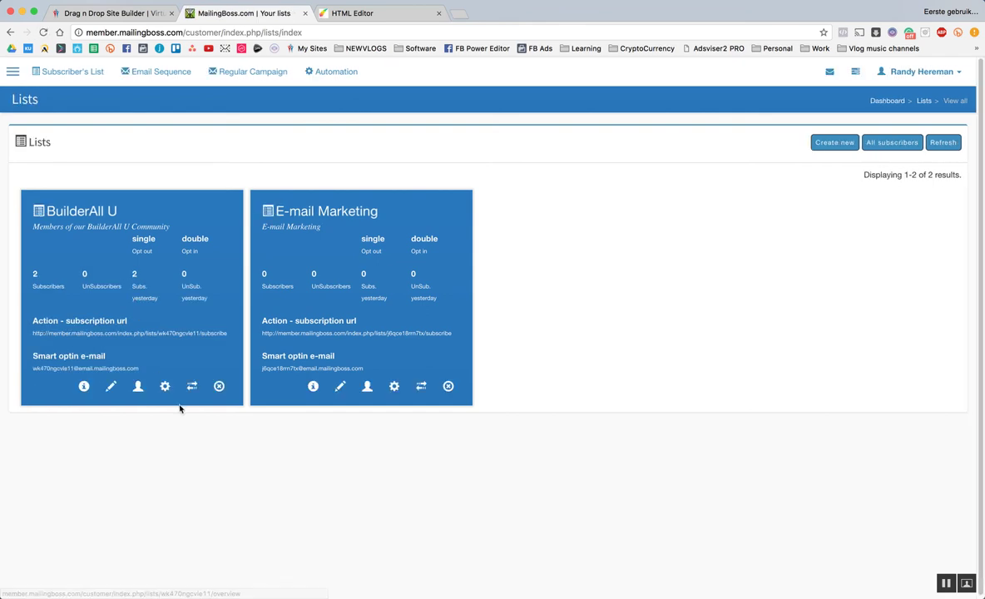
click(163, 385)
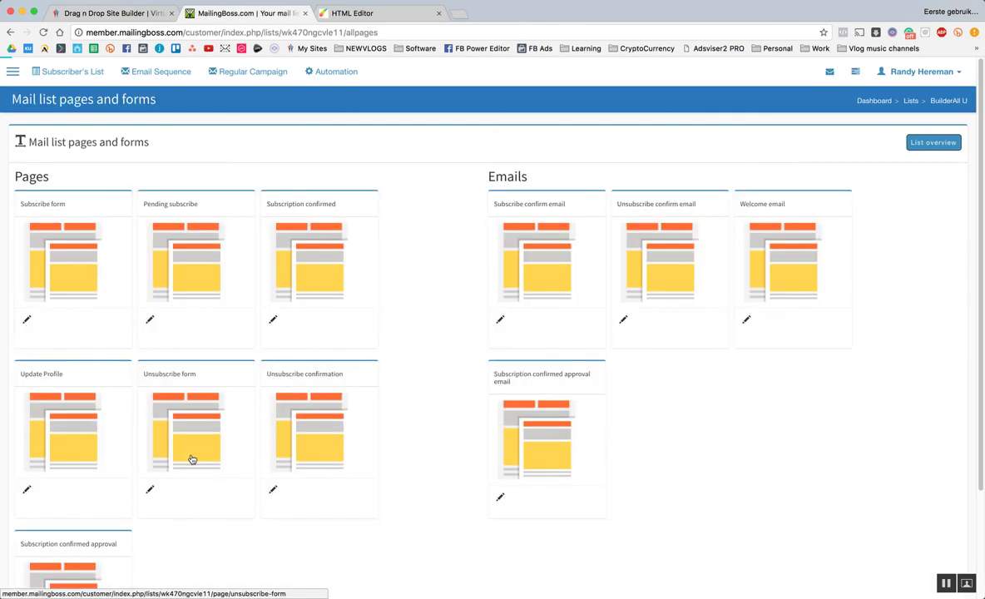
scroll(192, 213, down, 3)
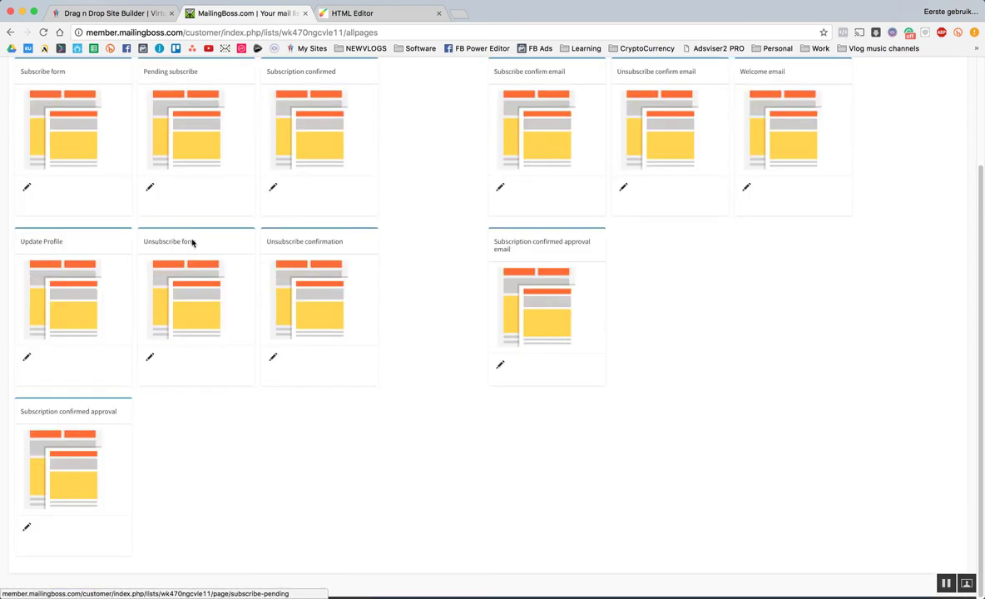
scroll(192, 242, up, 3)
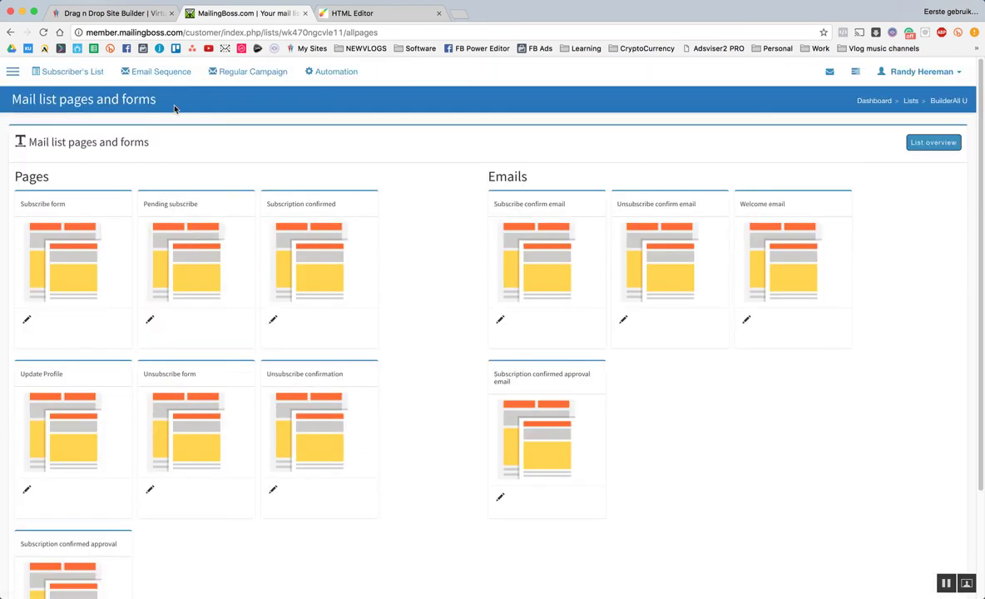
right_click(12, 34)
click(13, 35)
click(10, 33)
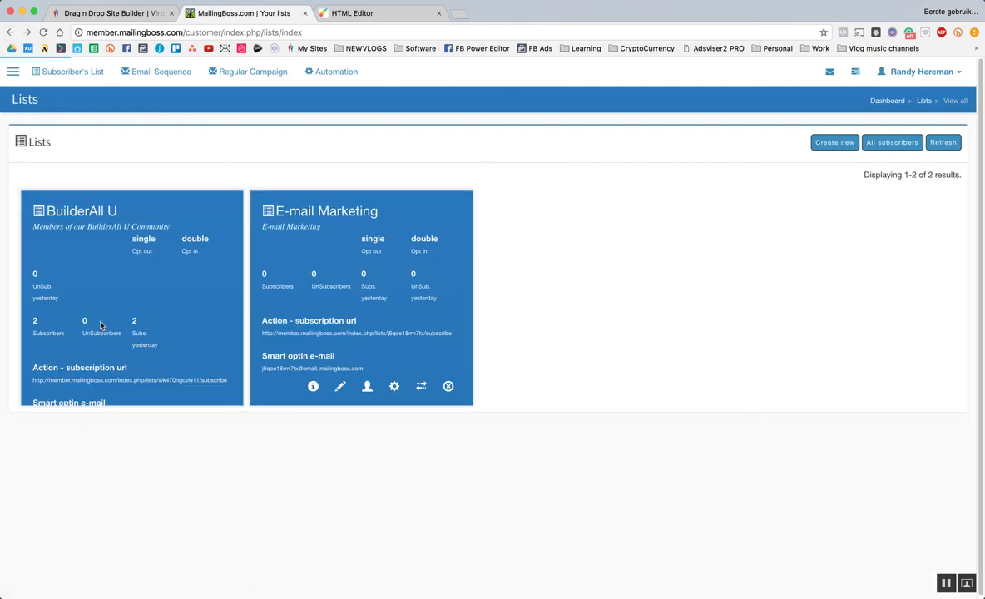
click(44, 33)
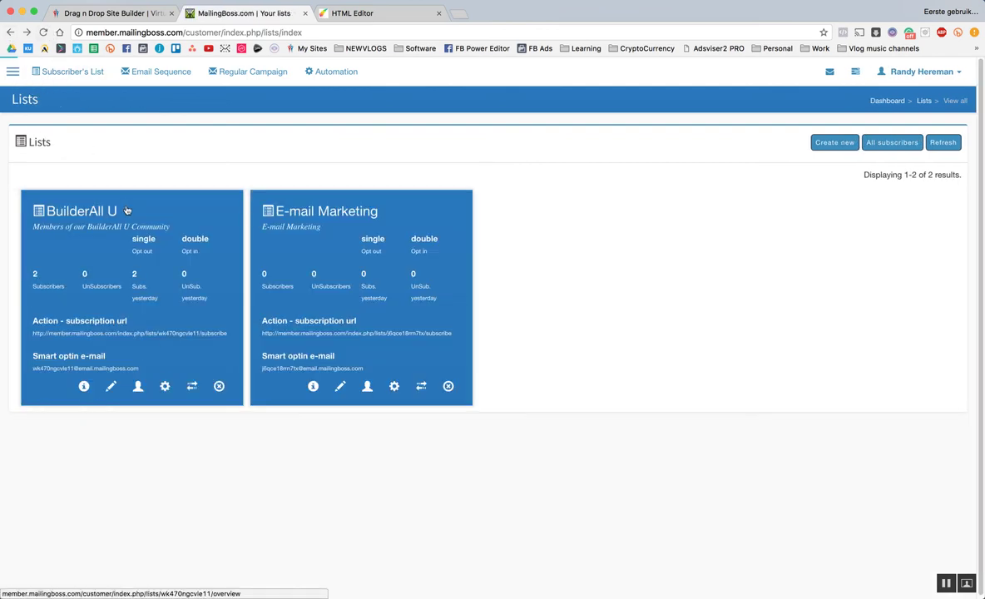
Open the custom fields of the BuilderAll U list, clear the Full Name field's help text, and save the changes.
click(104, 389)
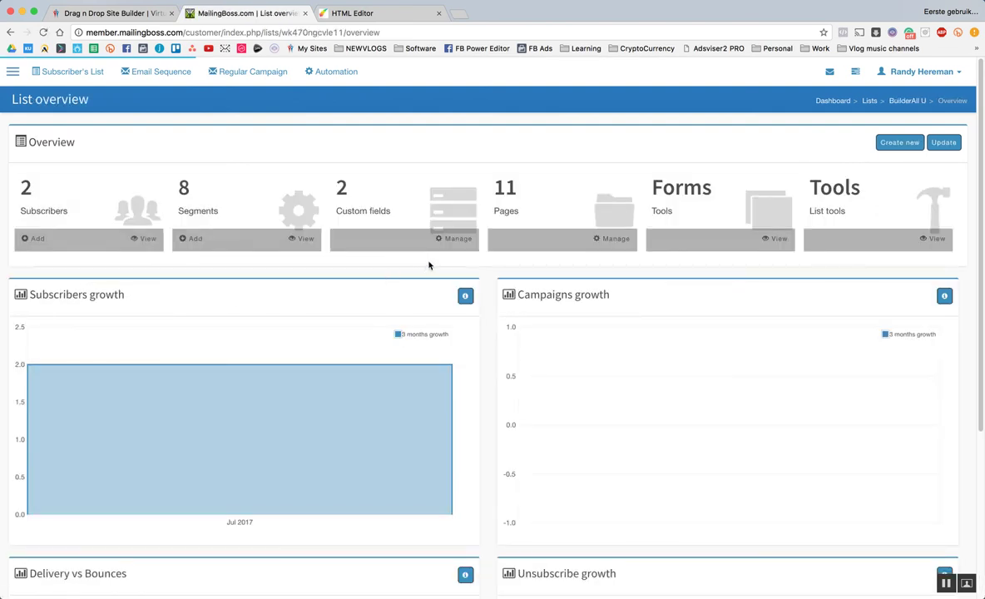
click(456, 239)
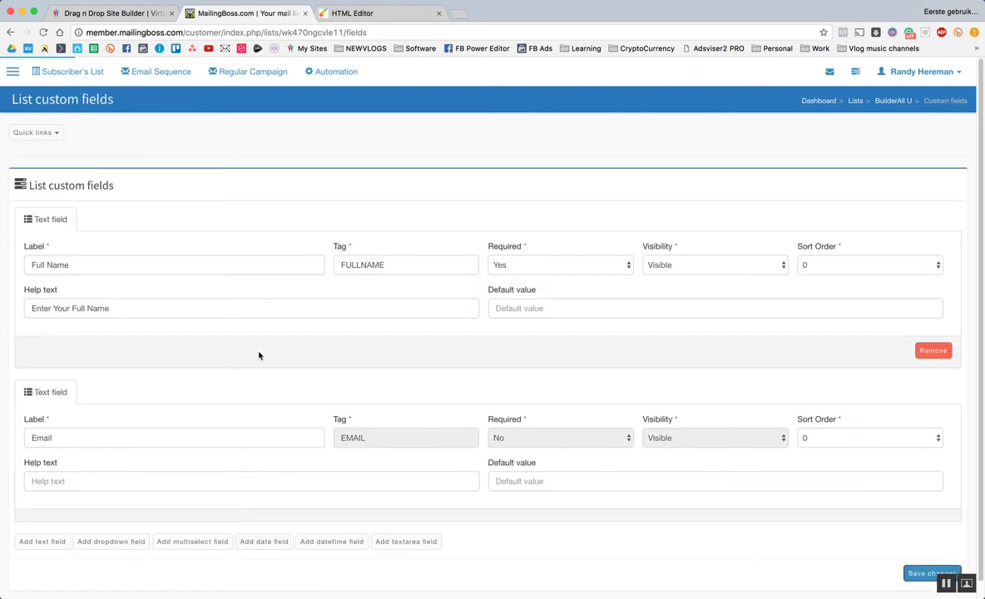
drag(115, 306, 1, 282)
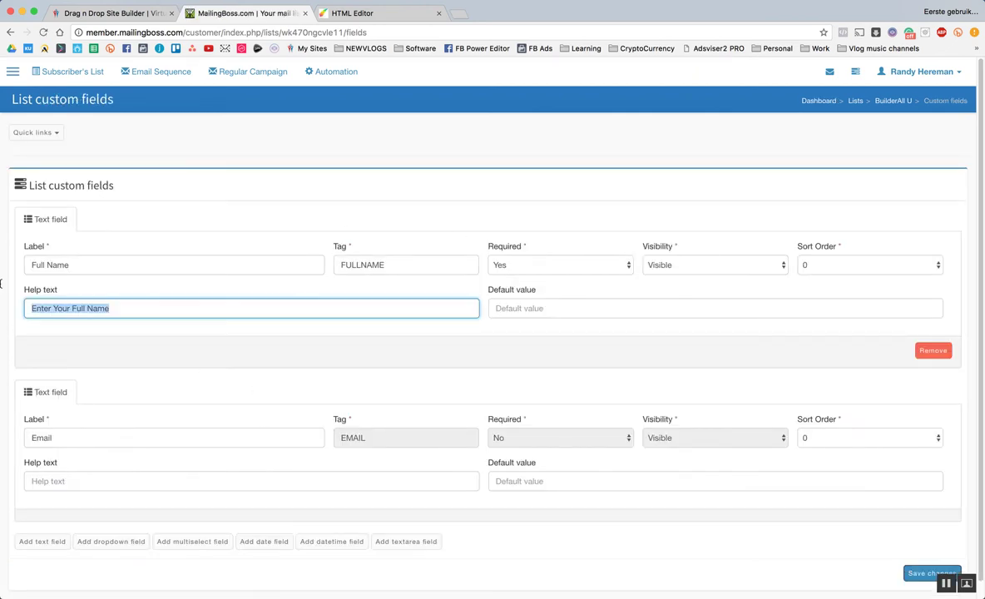
key(BackSpace)
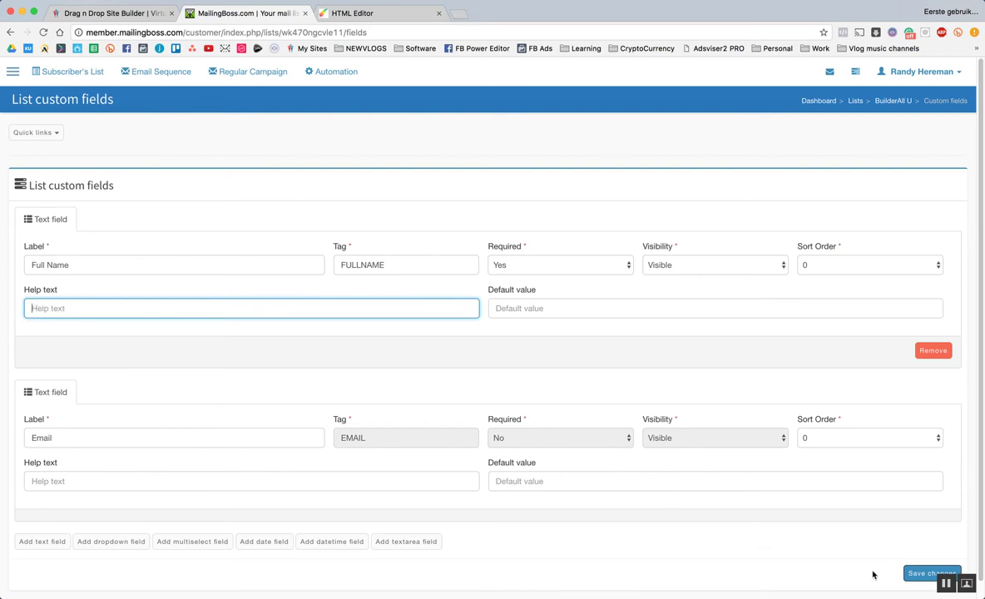
click(935, 574)
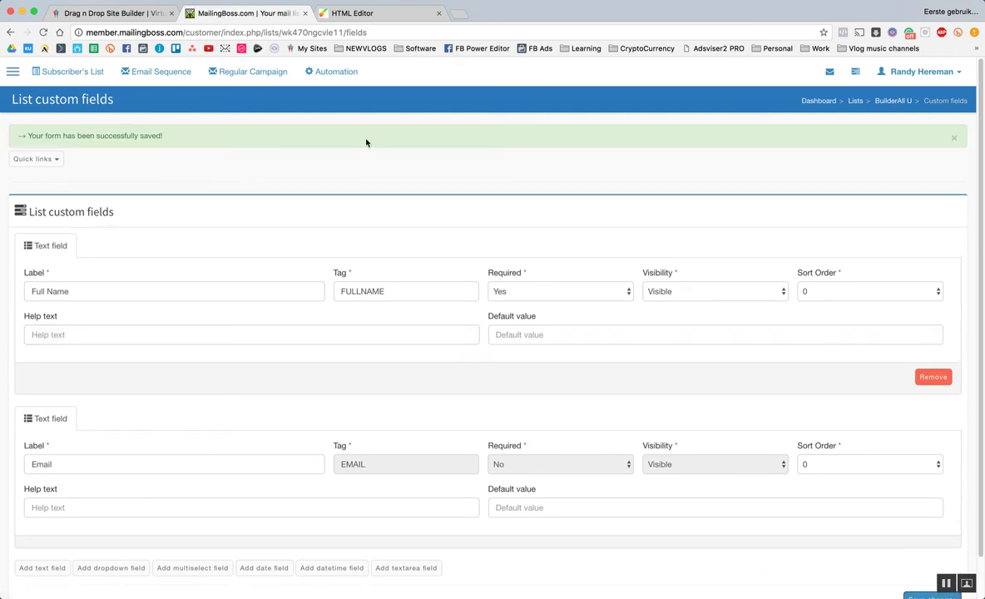
Switch to the HTML Editor, look through the site in preview, and return to editing.
click(366, 14)
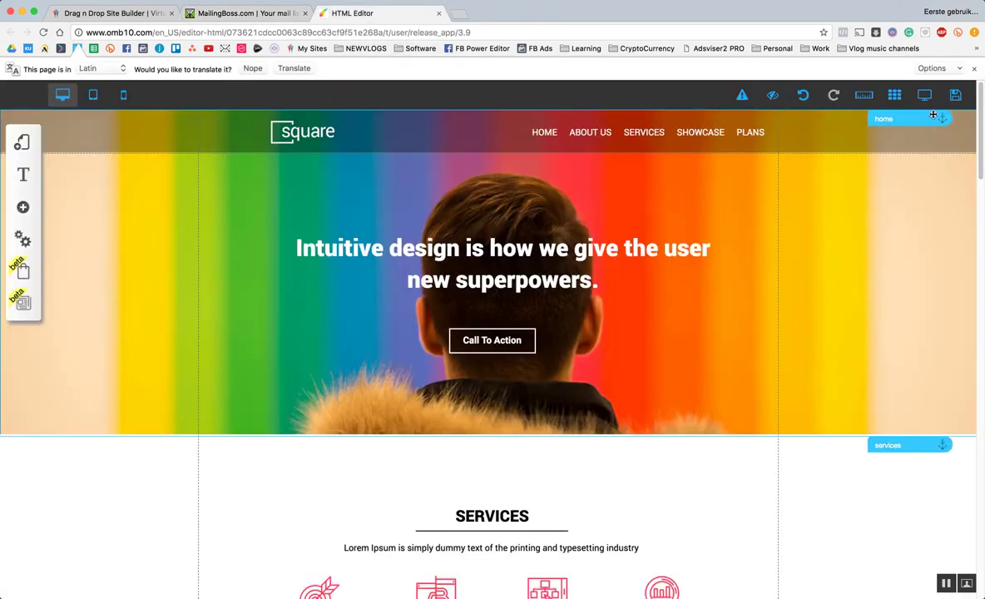
scroll(614, 228, down, 10)
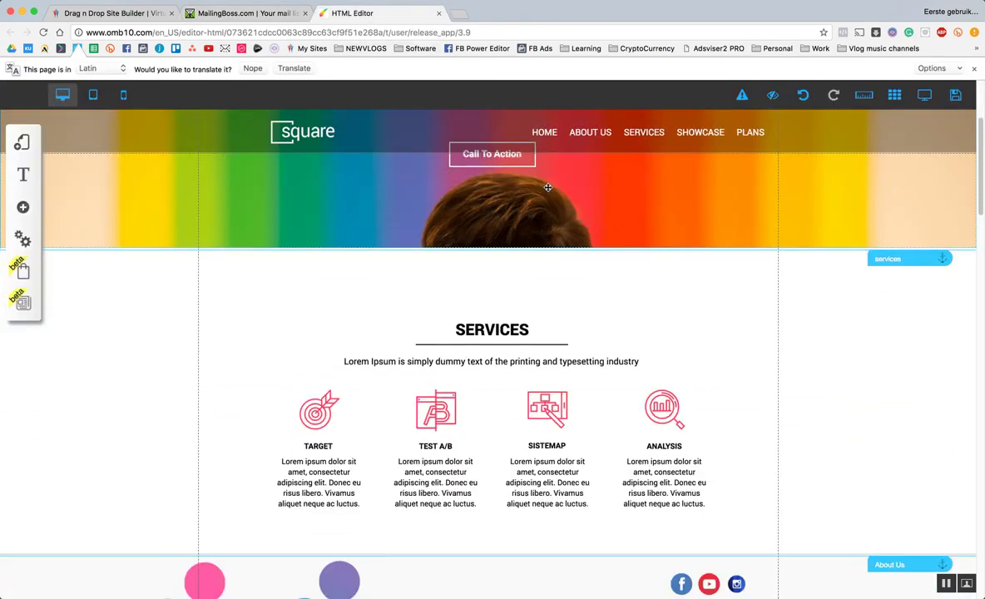
scroll(549, 193, up, 10)
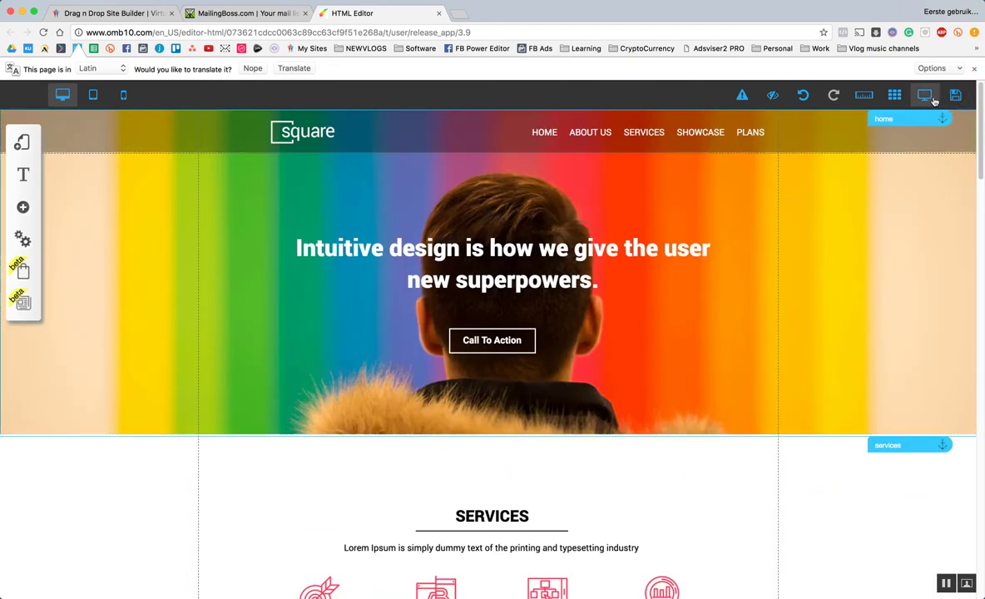
click(925, 98)
scroll(754, 176, down, 10)
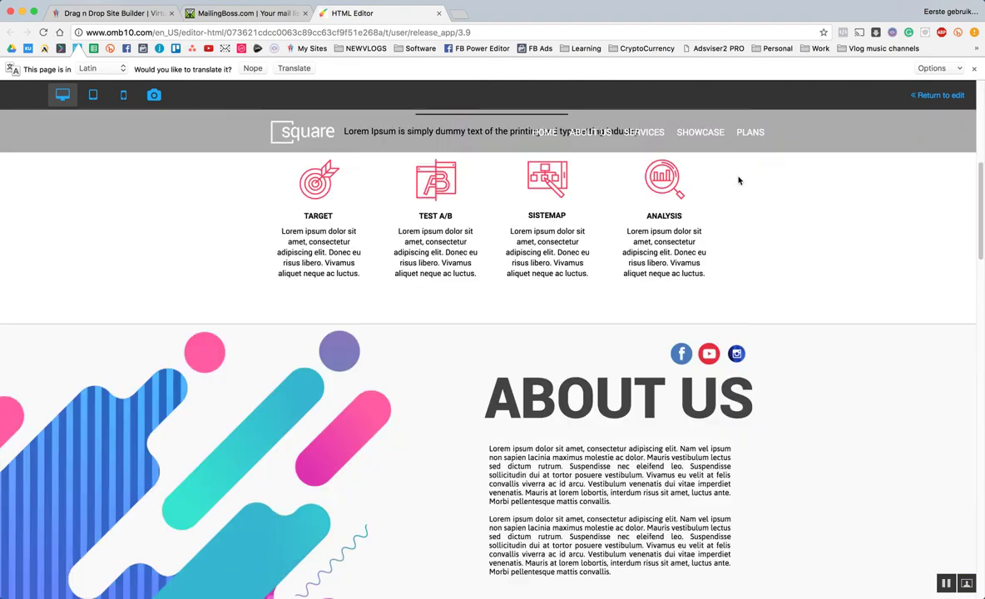
scroll(766, 162, up, 10)
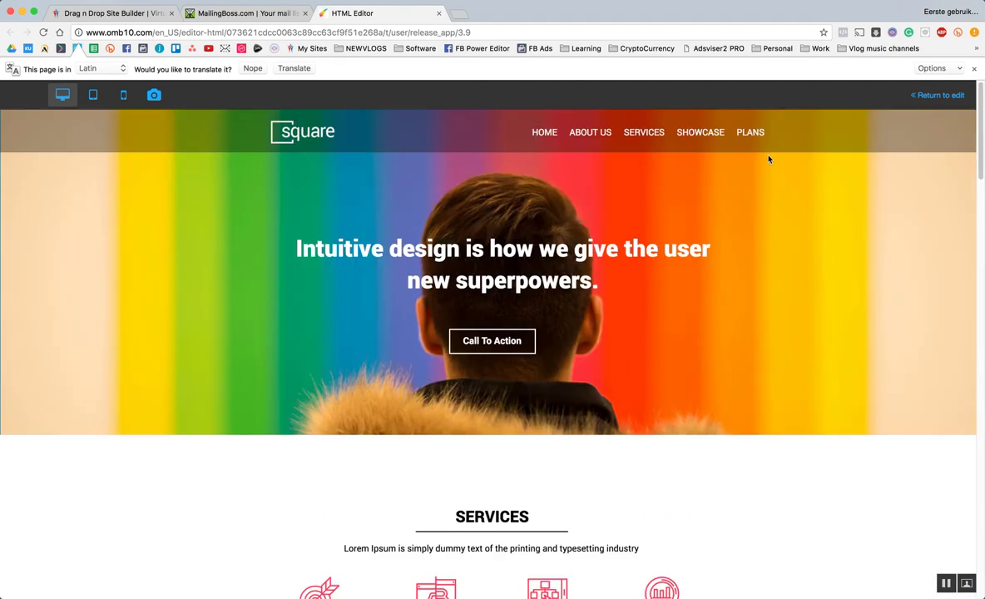
click(948, 99)
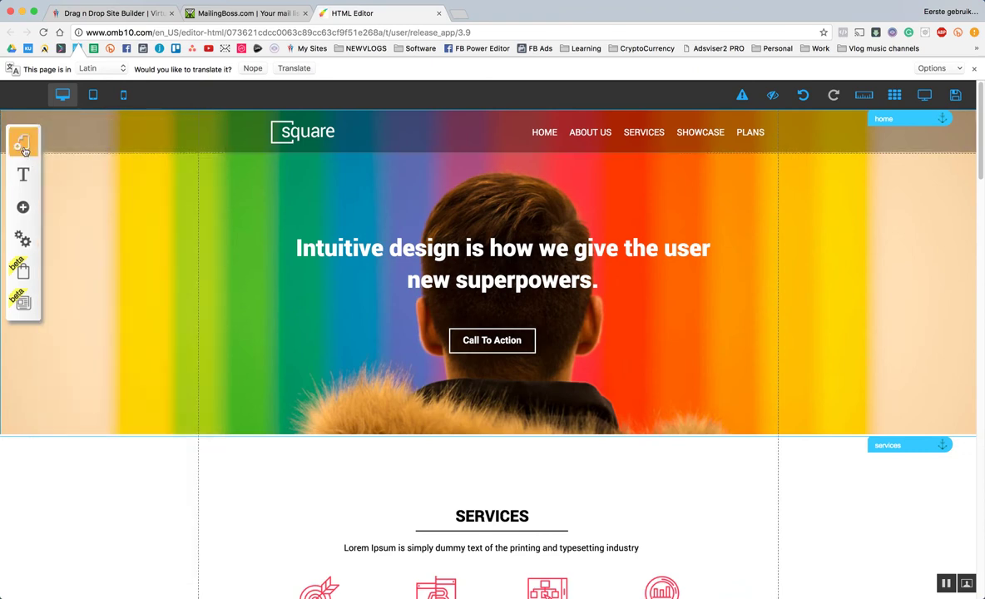
Open the Blog page from the layout's pages and return to the Home page.
mouse_move(22, 142)
click(206, 181)
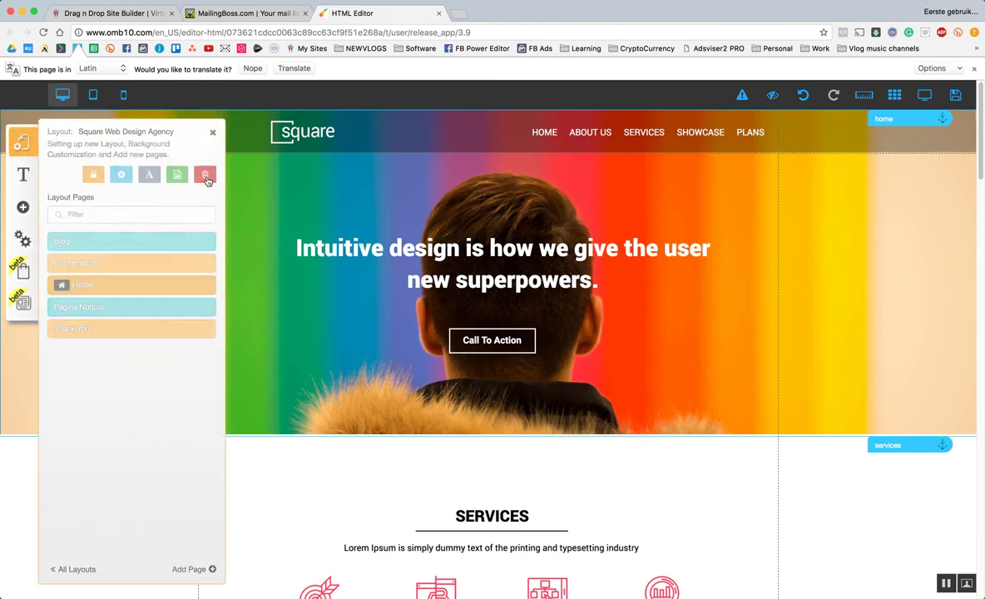
click(113, 242)
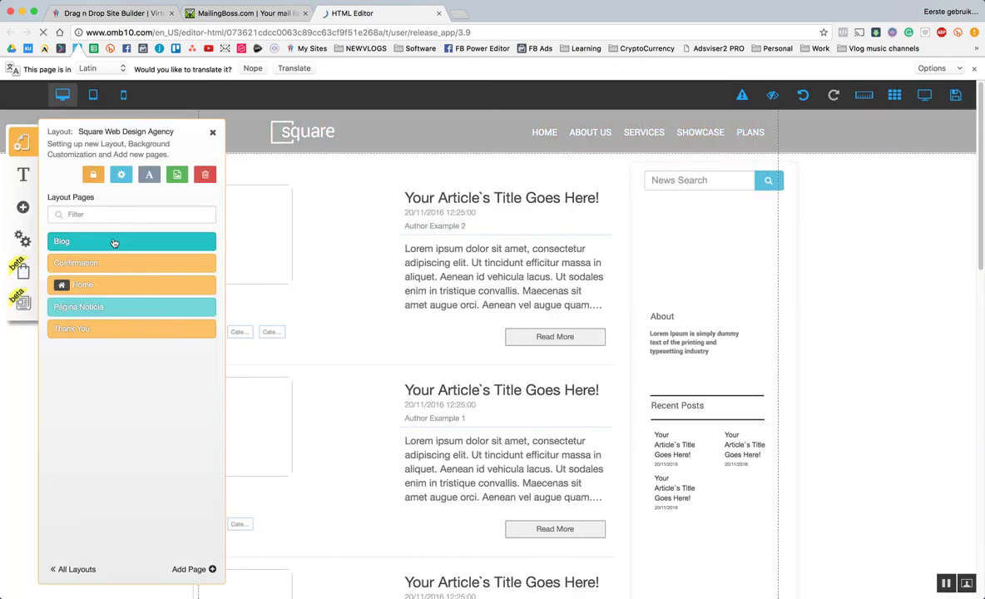
click(107, 290)
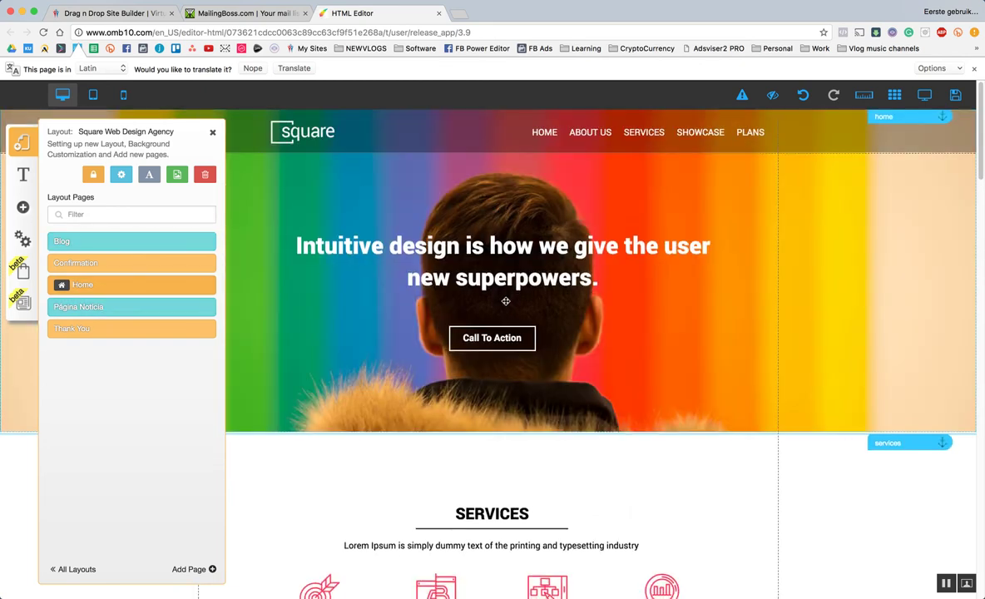
Delete the sign-up form under the Sign Up To Our Newsletter heading on the Home page.
scroll(506, 301, down, 10)
scroll(504, 300, down, 1)
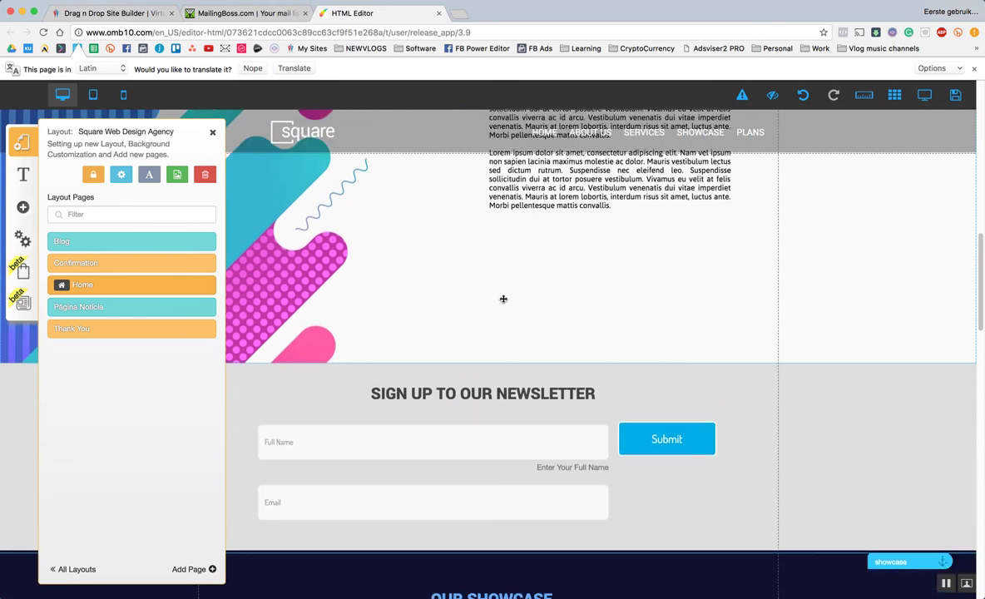
click(557, 440)
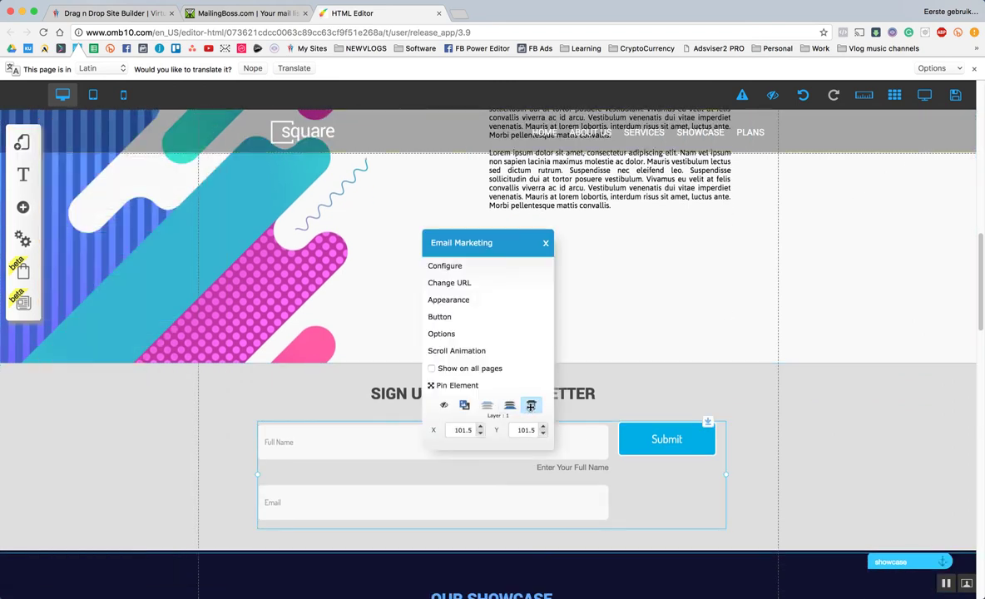
click(531, 405)
Add the blue-grey Email Marketing form with underlined fields to the page and link it to the BuilderAll U list.
click(22, 206)
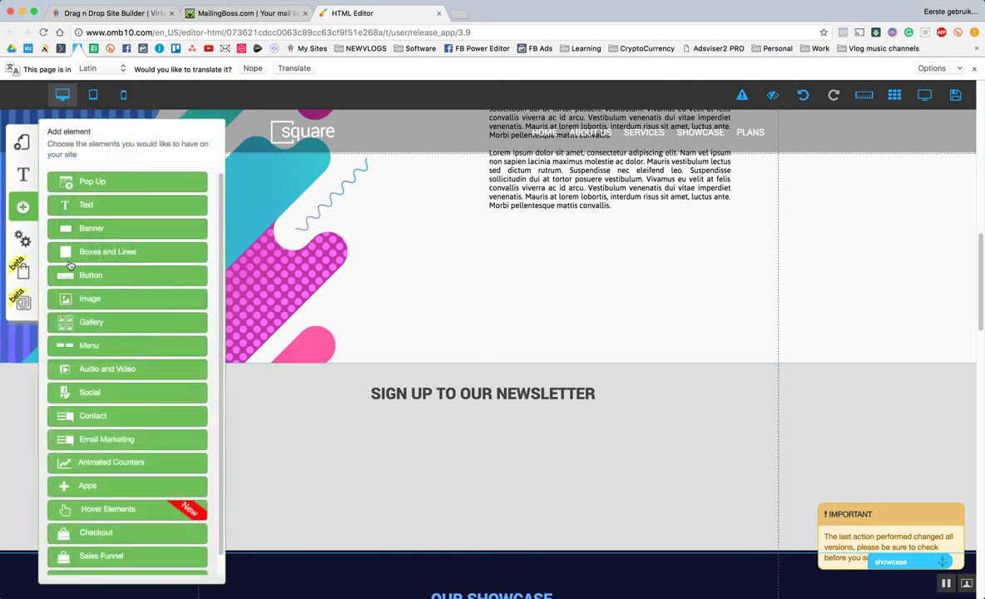
click(112, 439)
scroll(132, 383, down, 2)
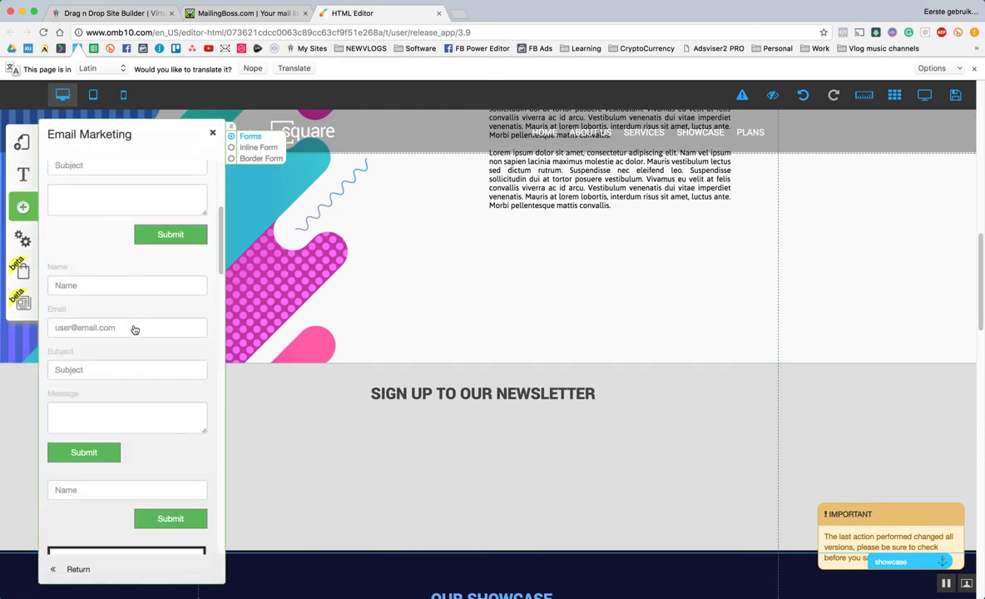
scroll(134, 329, down, 10)
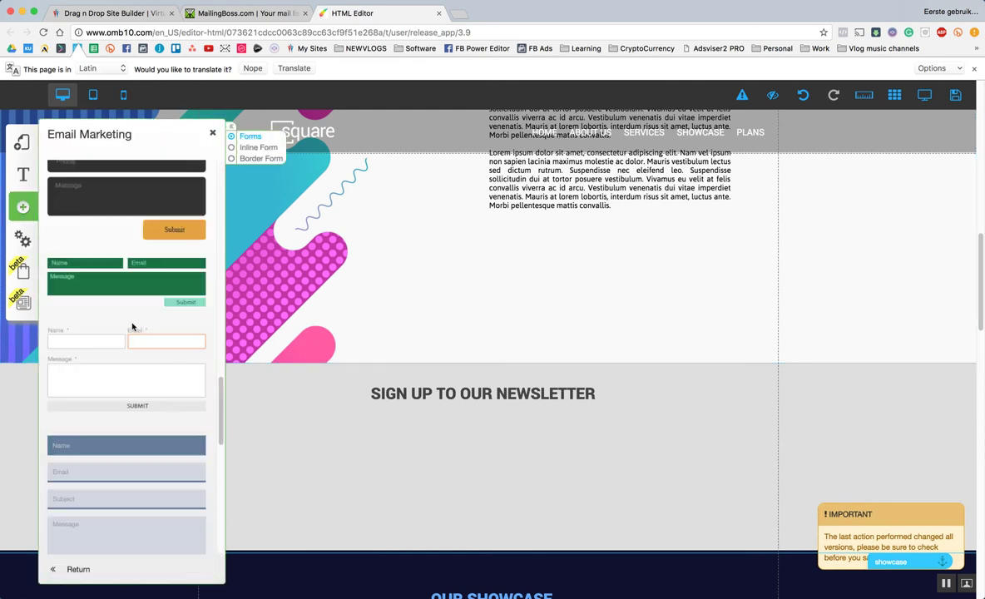
scroll(131, 324, down, 10)
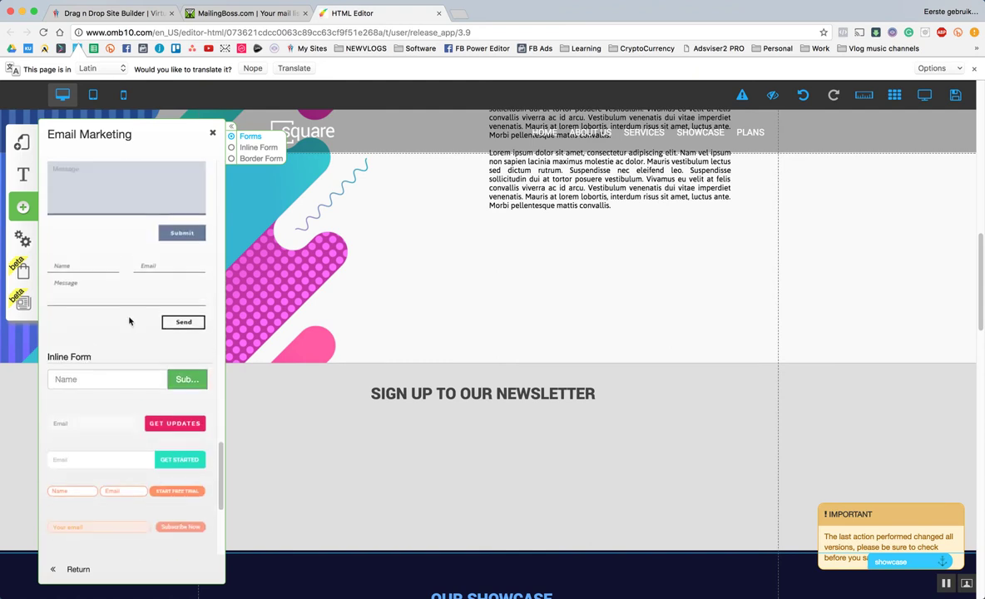
scroll(129, 321, up, 3)
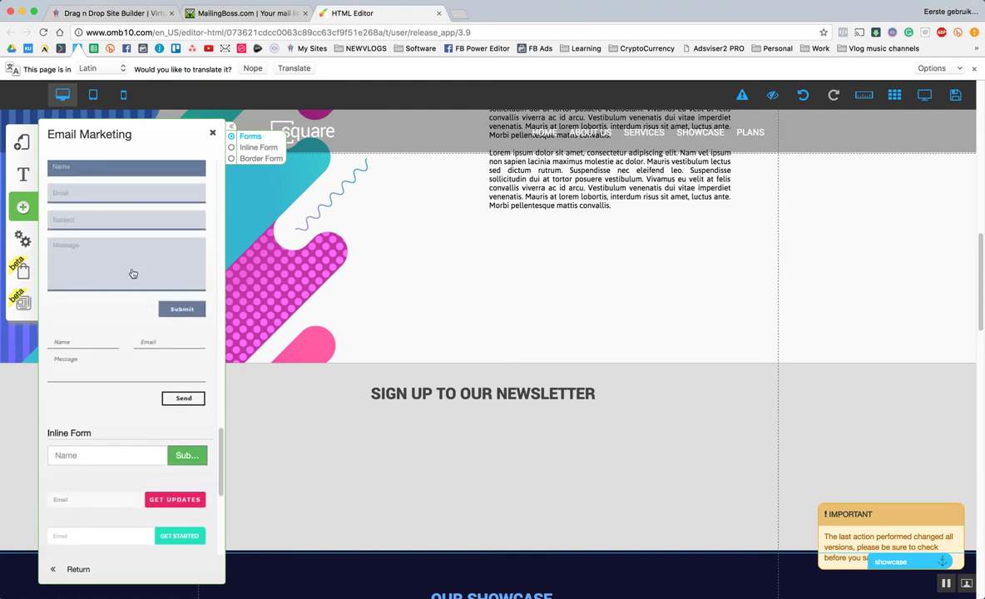
click(133, 274)
click(404, 284)
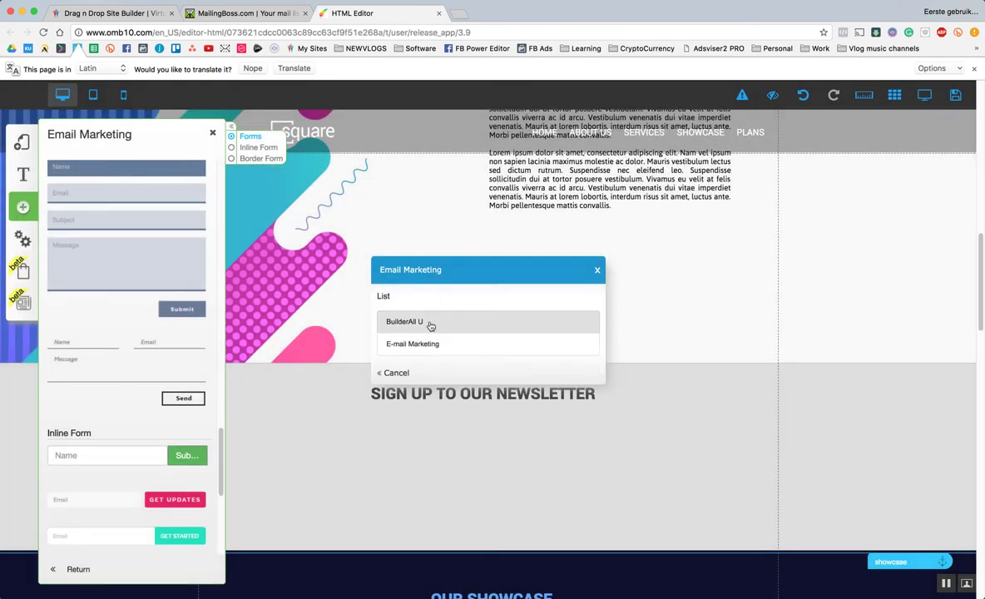
click(431, 324)
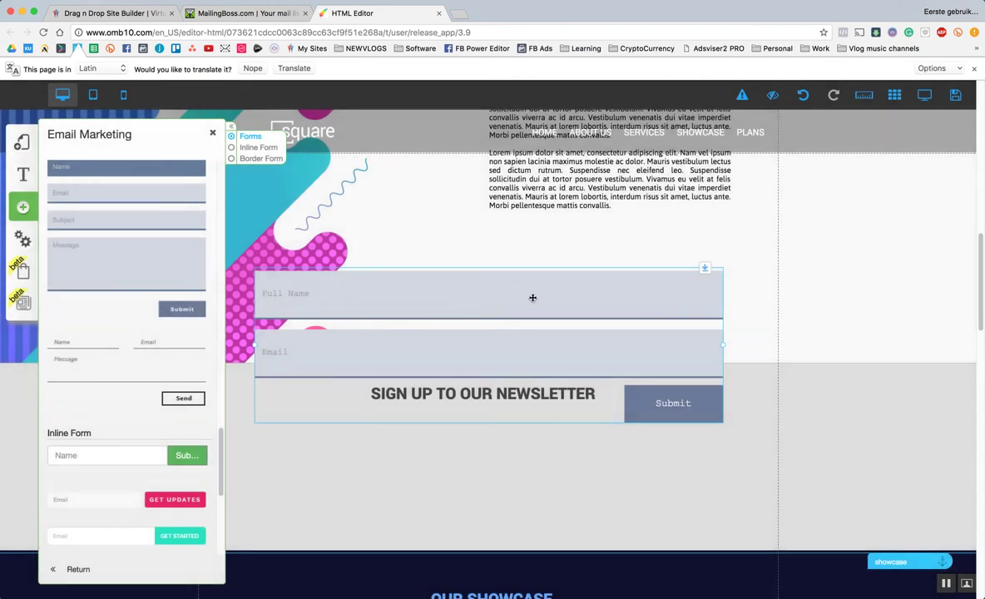
Move the new form below the Sign Up To Our Newsletter heading, narrow it to about two thirds of its width, and centre it.
drag(533, 297, 534, 436)
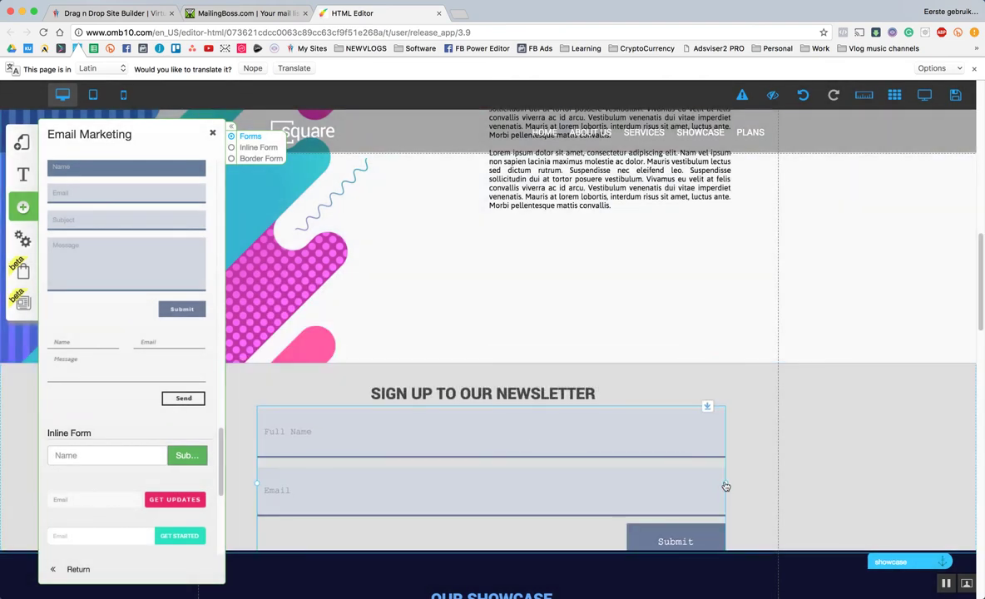
drag(725, 486, 574, 481)
drag(451, 416, 541, 429)
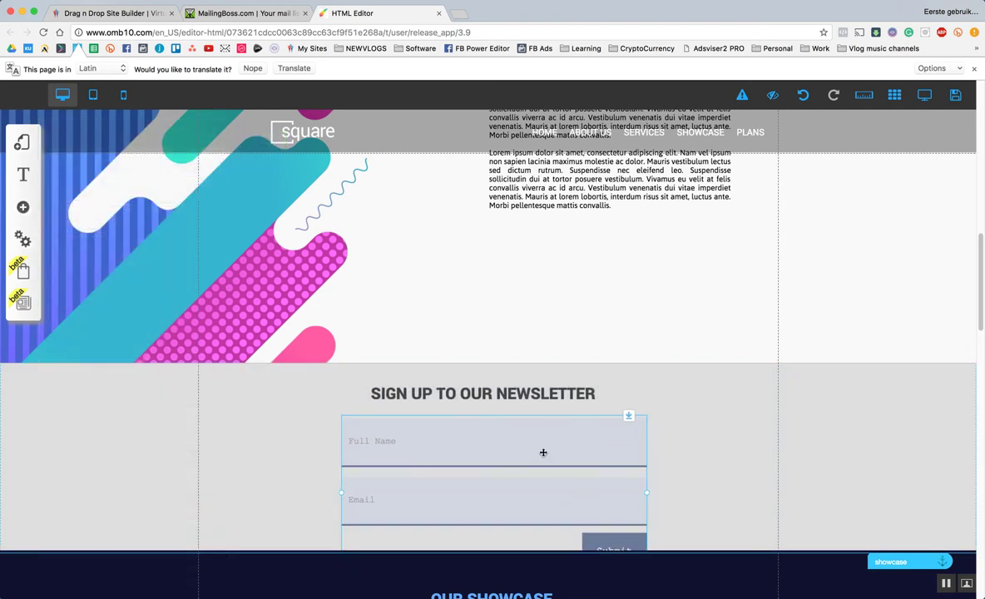
Apply the Mailmkt_custom_4 appearance to the newsletter form and reposition it at X 215, Y 106.
click(543, 452)
click(475, 303)
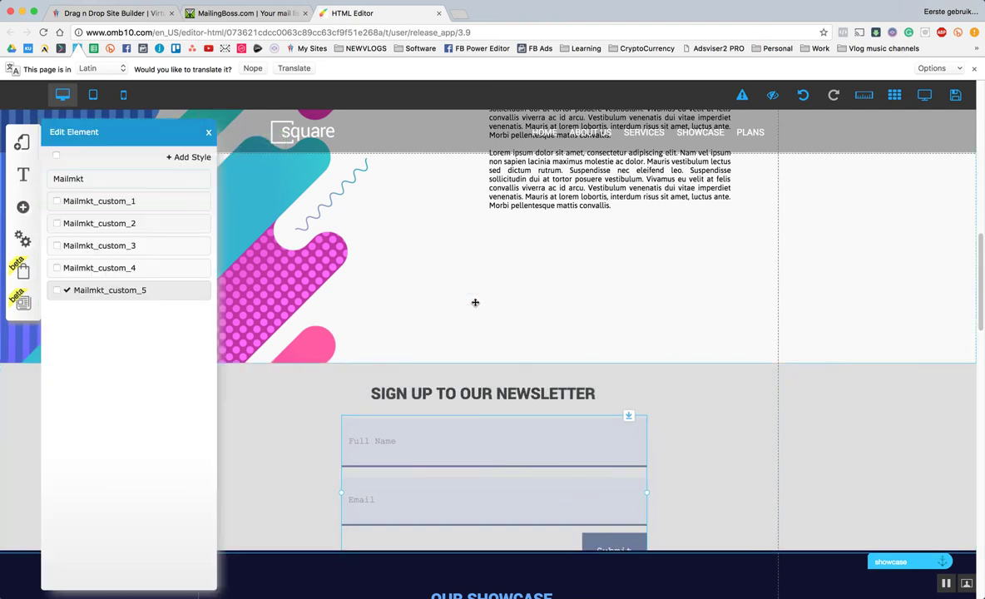
click(114, 267)
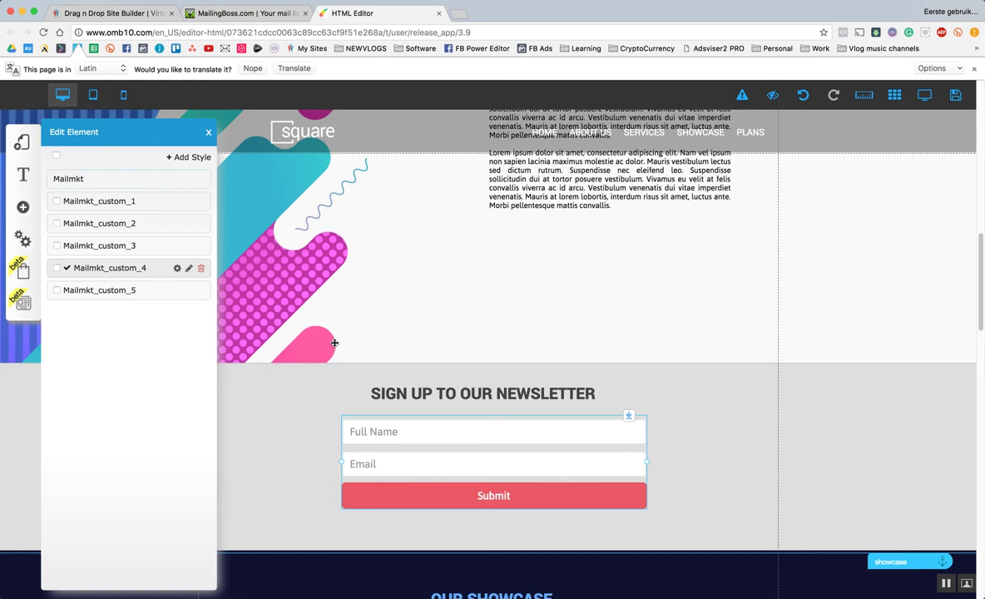
click(736, 449)
drag(545, 444, 528, 452)
right_click(402, 424)
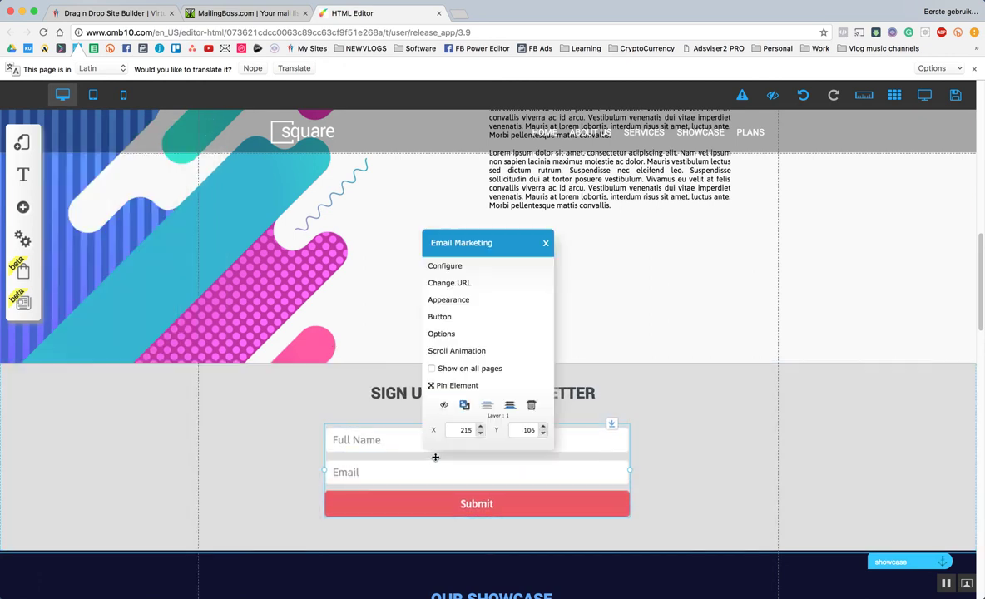
click(467, 285)
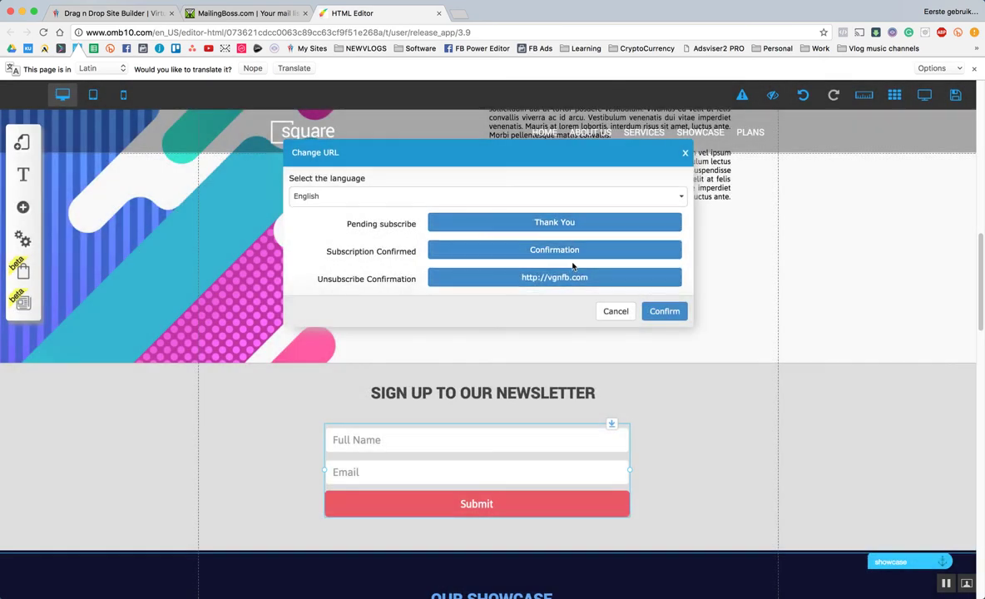
click(664, 312)
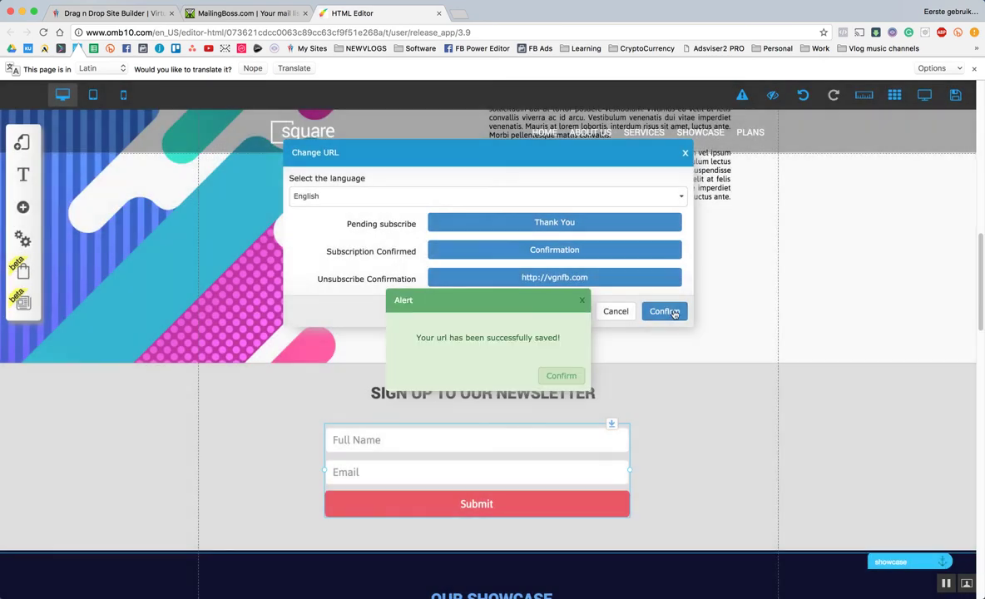
click(559, 375)
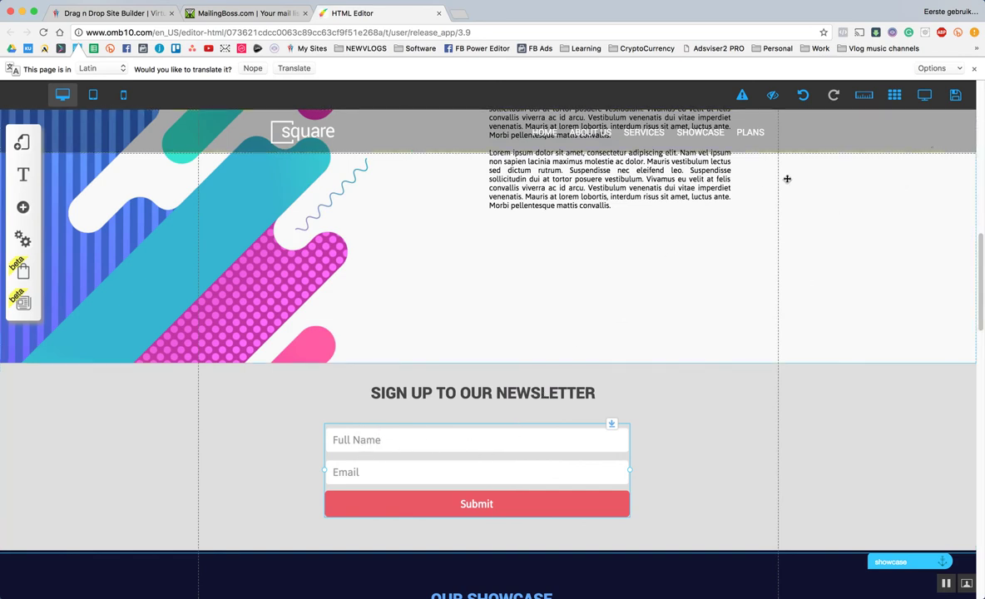
Save the site changes including the modified Home page, and open the live sitetest website from Builderall's My sites list.
click(948, 109)
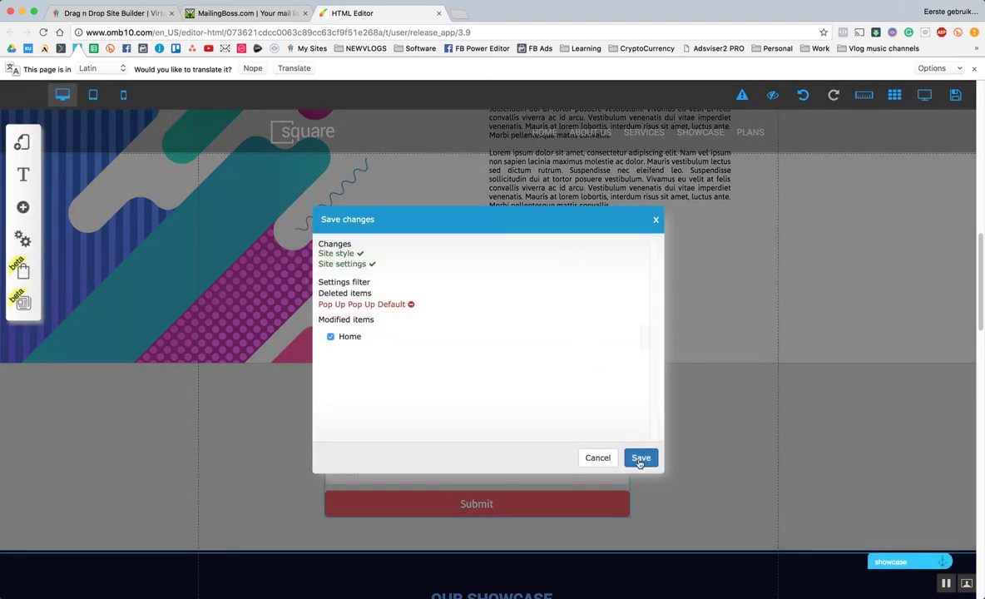
click(640, 458)
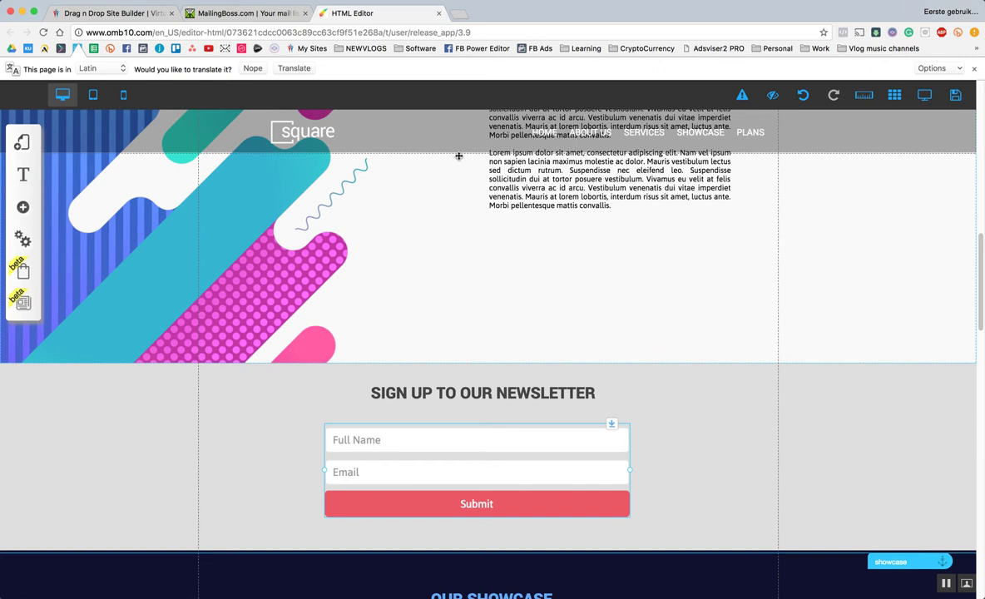
click(132, 13)
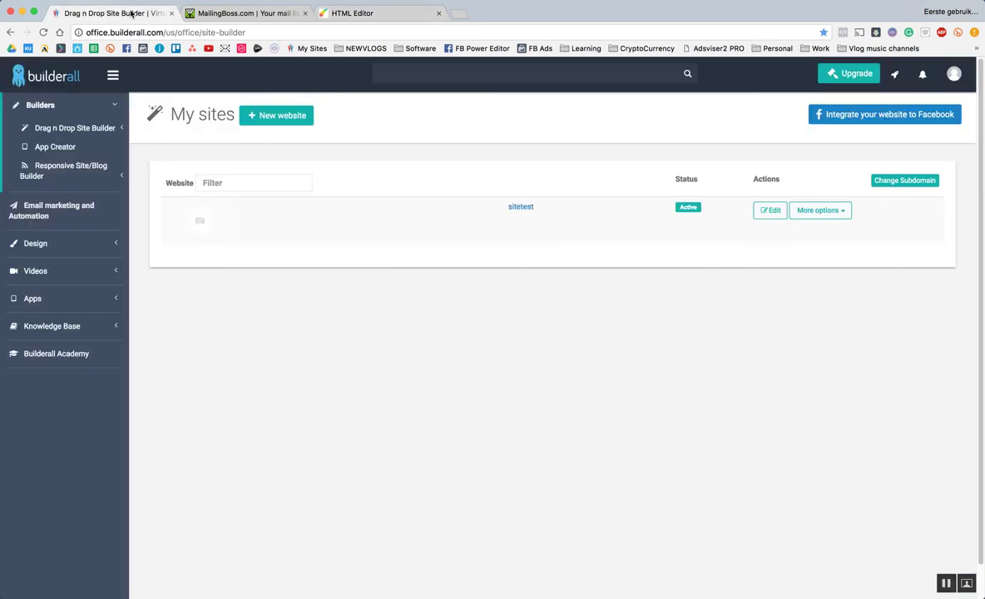
click(520, 208)
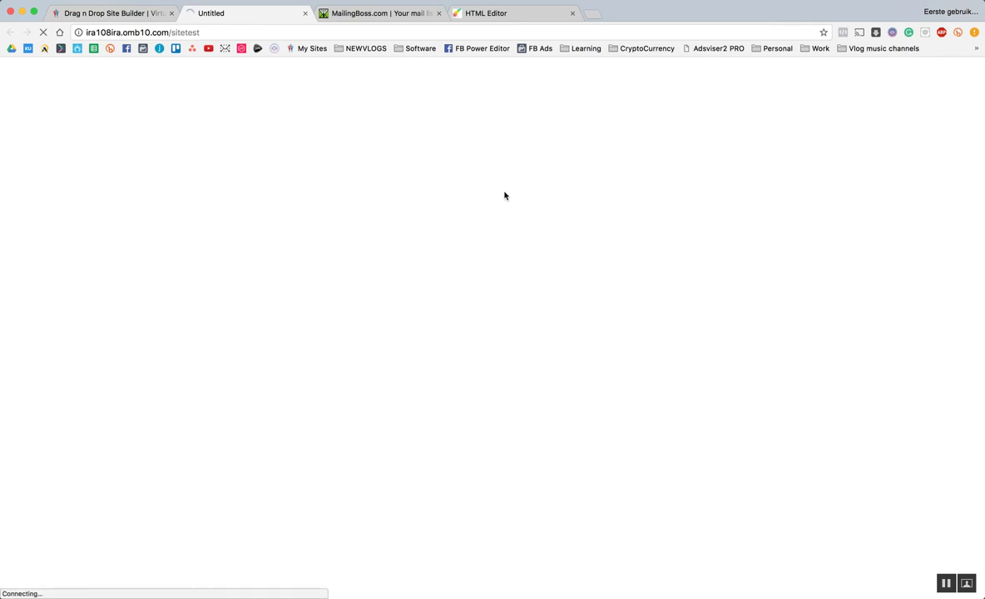